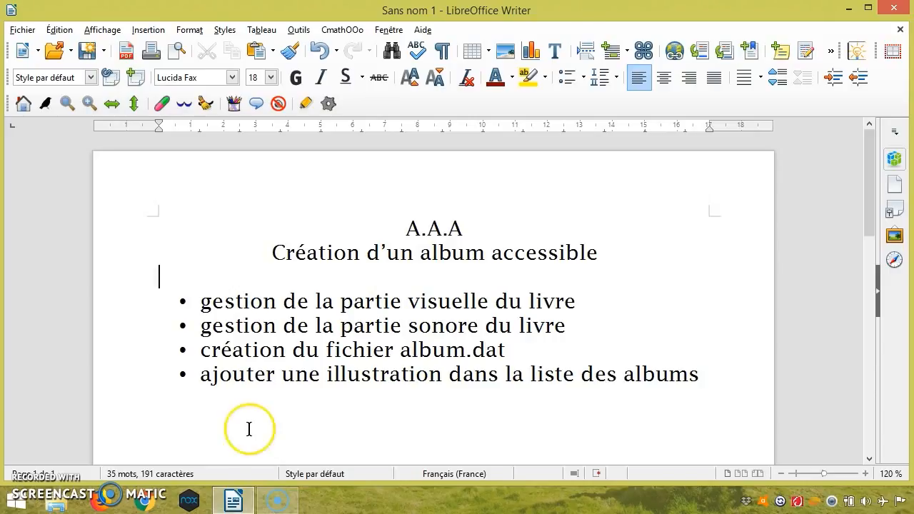
Step: Review the four stages of the accessible album outline by highlighting each bullet, ending on the book's visual part
triple_click(209, 302)
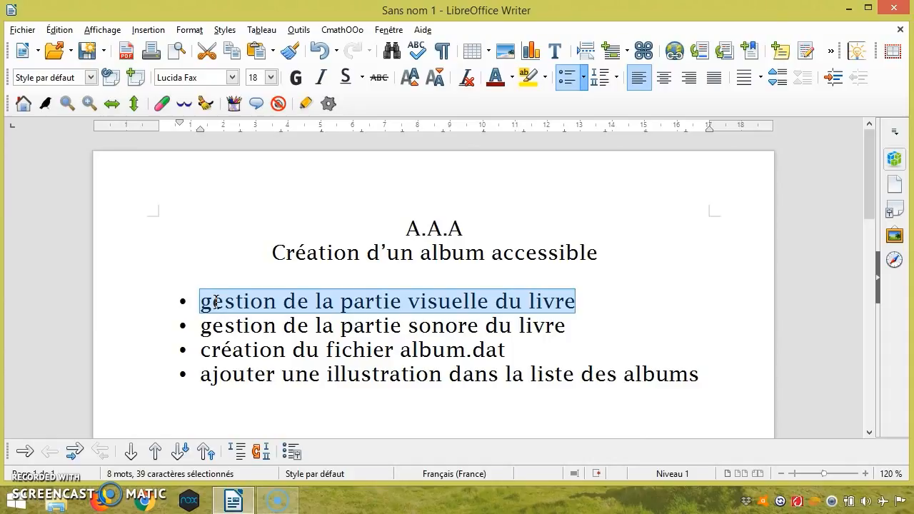
triple_click(225, 327)
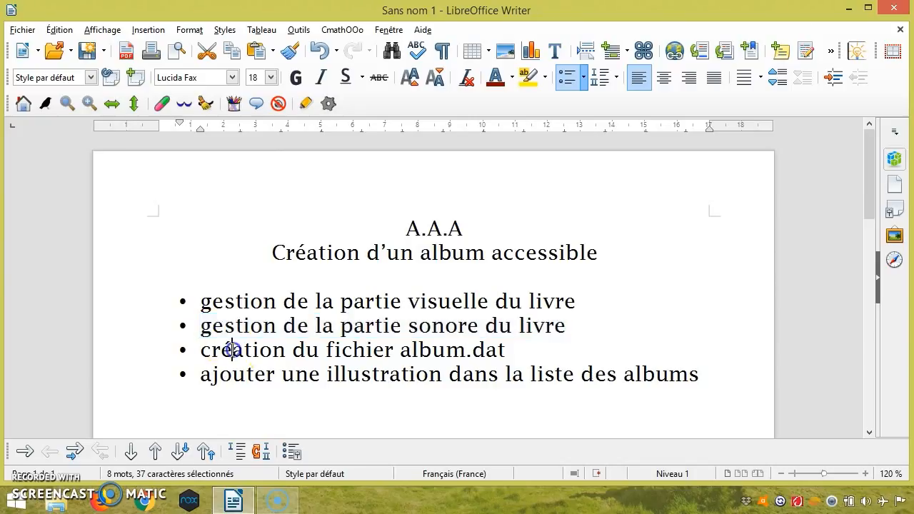
double_click(231, 349)
triple_click(233, 349)
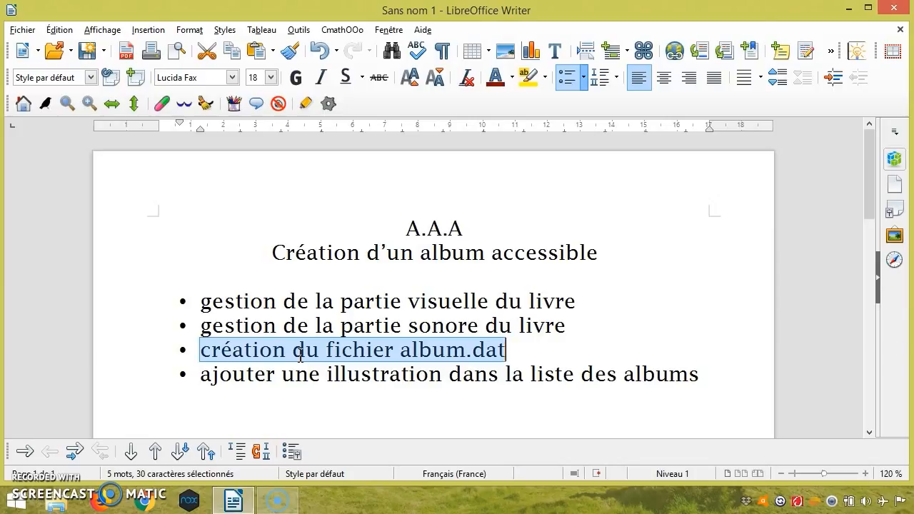
triple_click(278, 378)
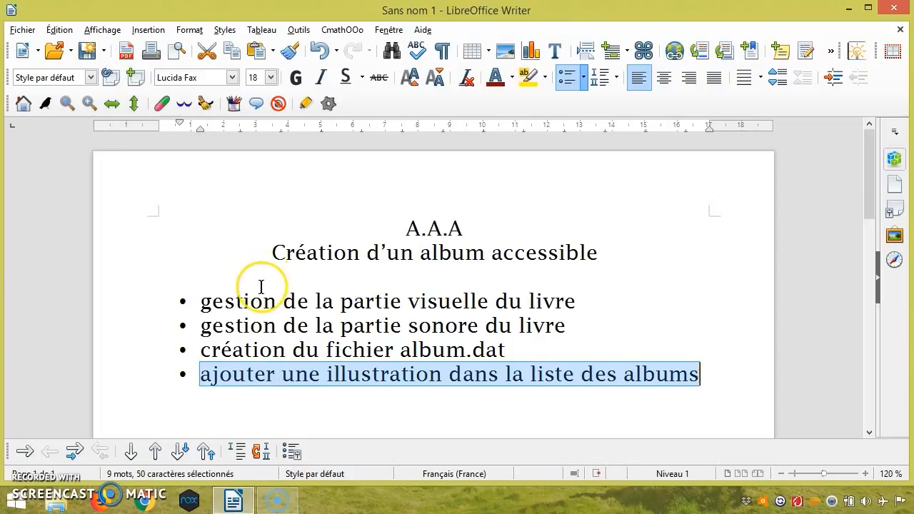
triple_click(240, 300)
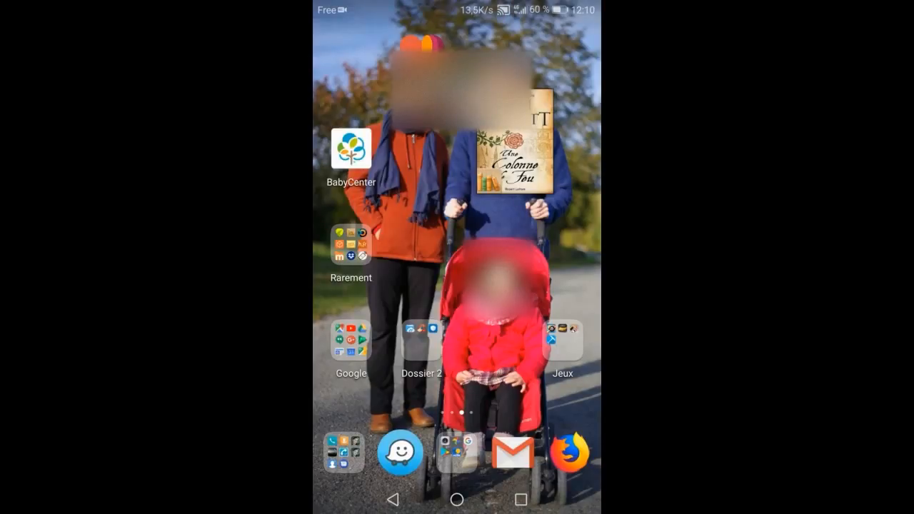
Step: Switch to Dropbox on the phone and open the Applications folder
left_click(351, 244)
left_click(457, 328)
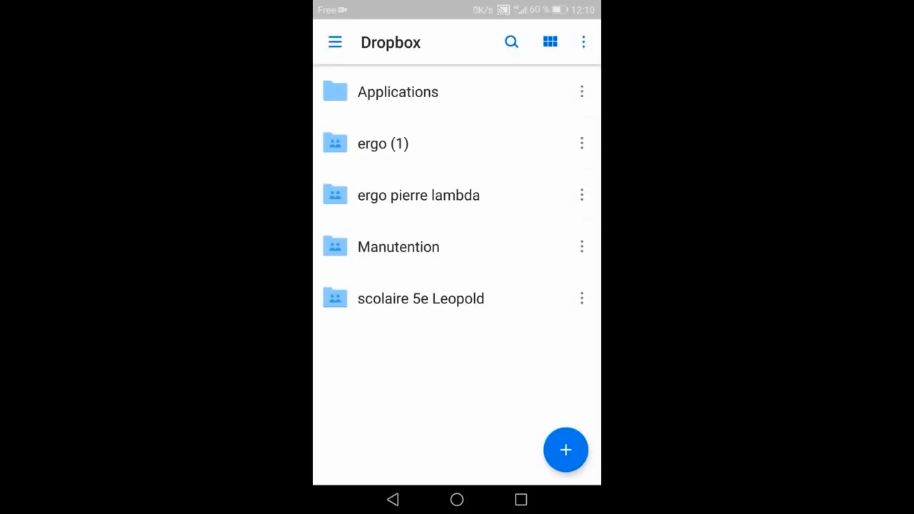
left_click(398, 91)
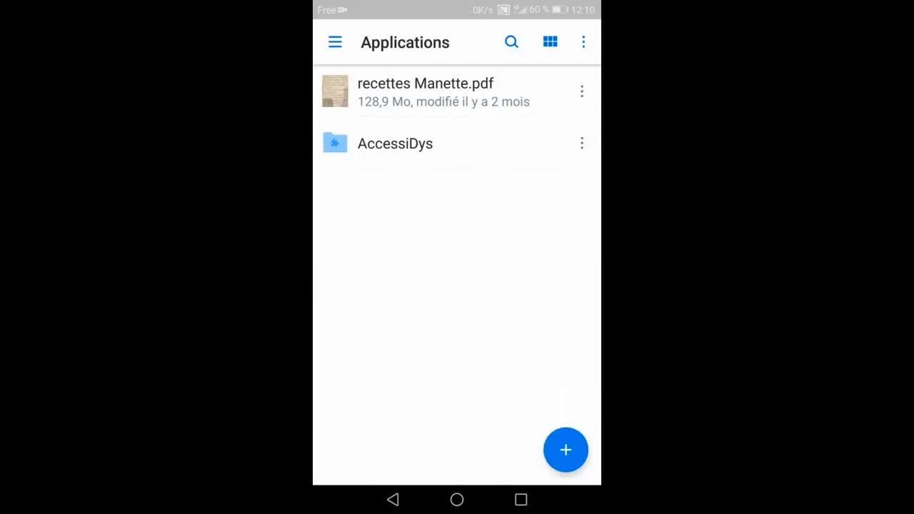
Step: Create a folder named "boule de neige" inside the Applications folder
left_click(566, 450)
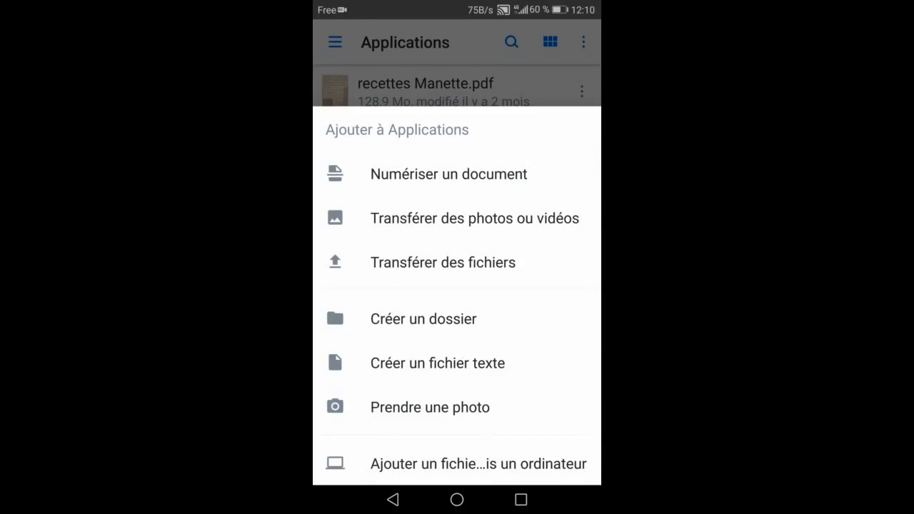
left_click(333, 304)
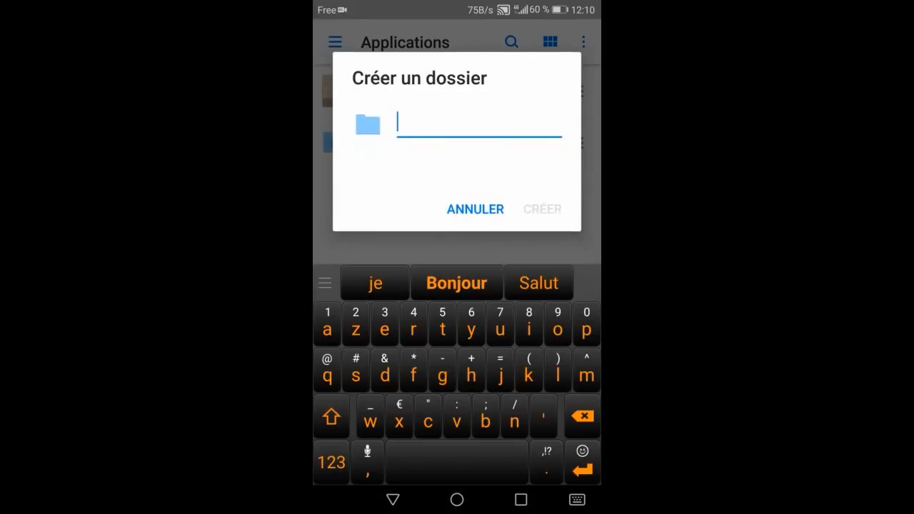
type("b")
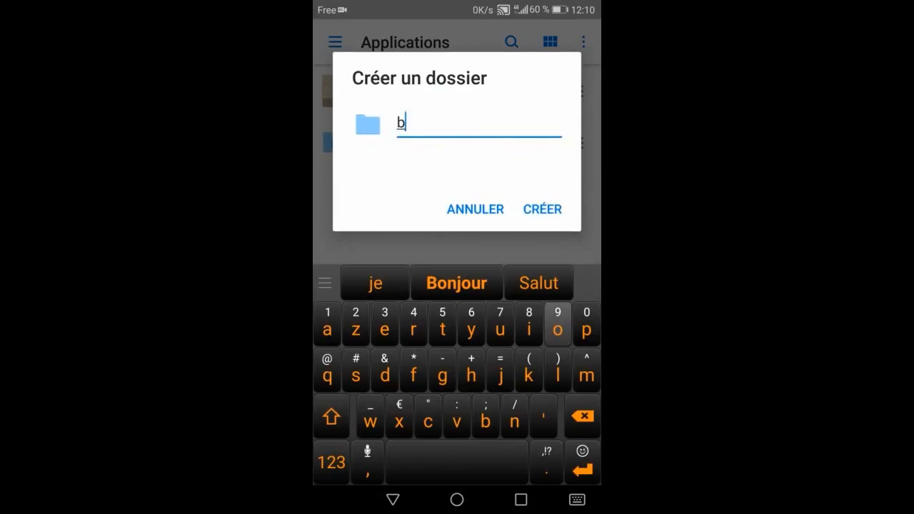
type("oule d")
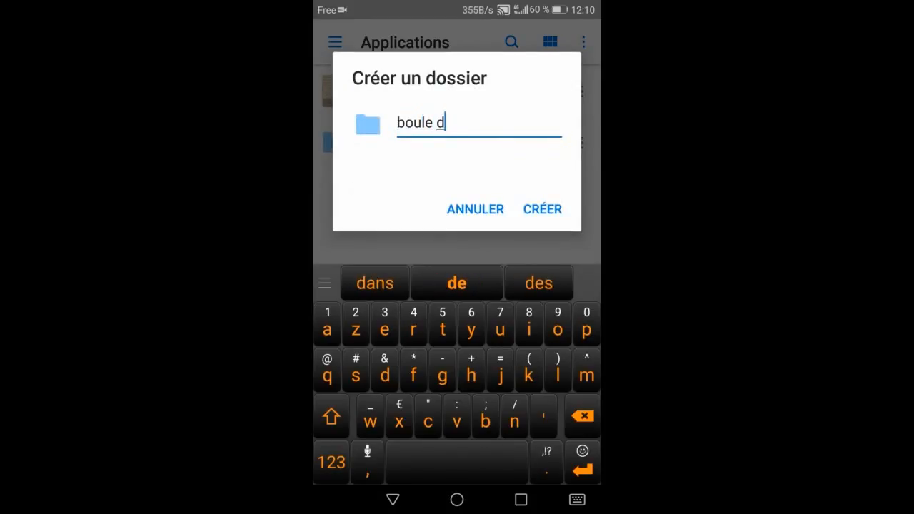
type("e neige")
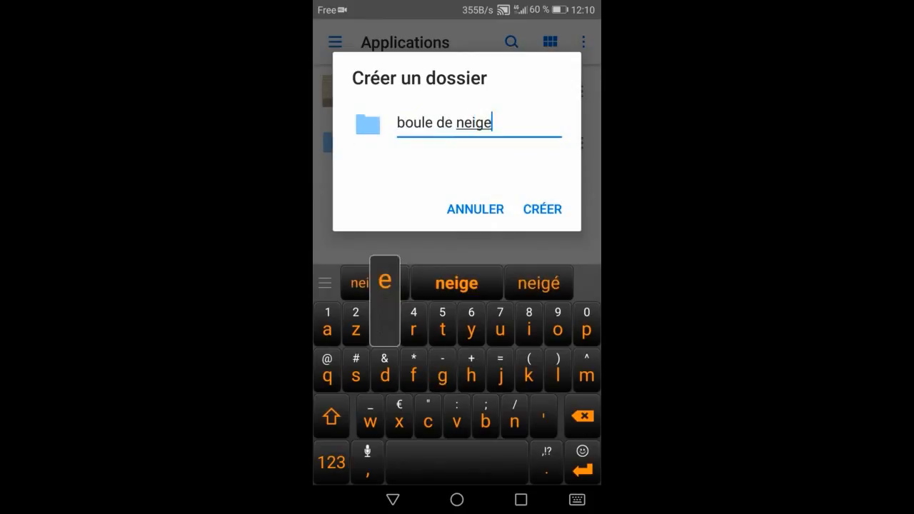
left_click(542, 209)
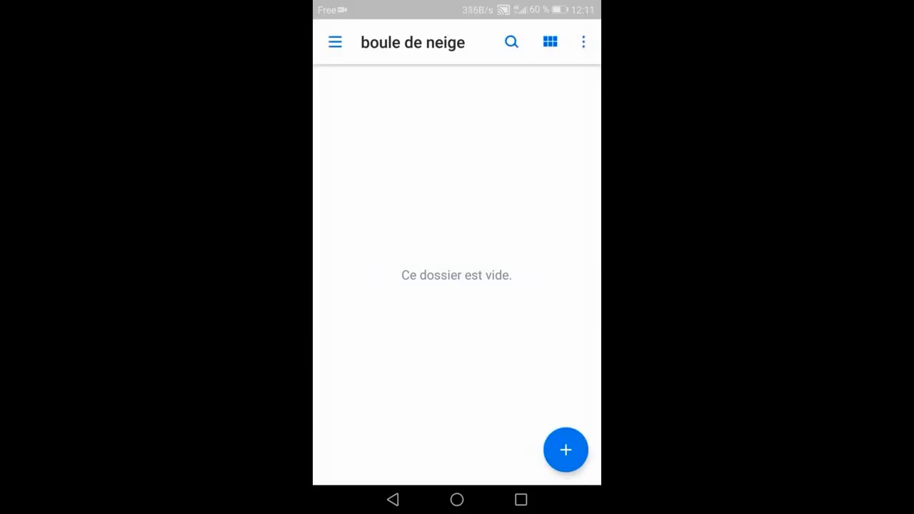
Step: Scan the book's front cover into the boule de neige folder and fit the crop's two upper corners to the cover
left_click(566, 450)
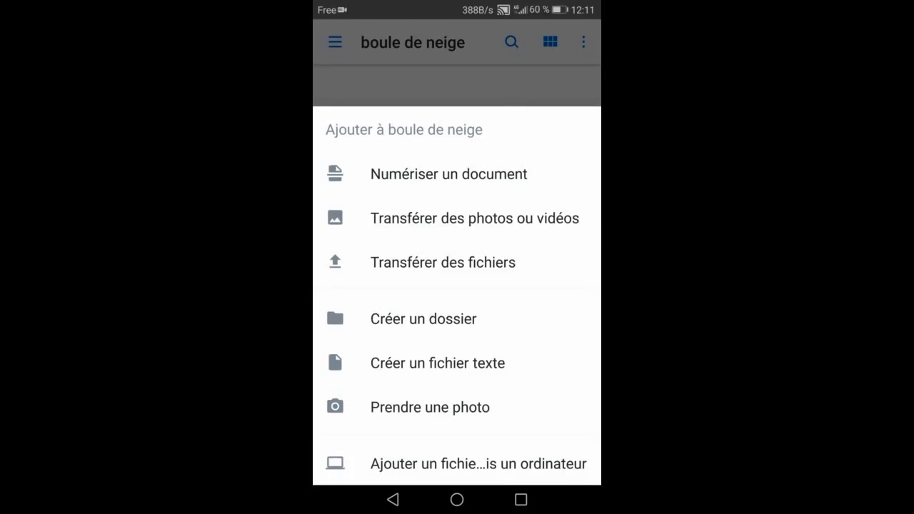
left_click(428, 407)
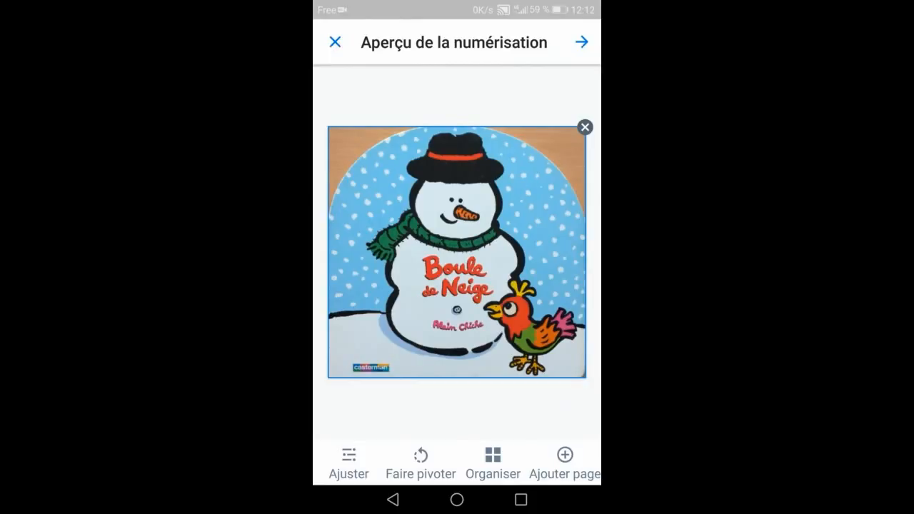
left_click(349, 462)
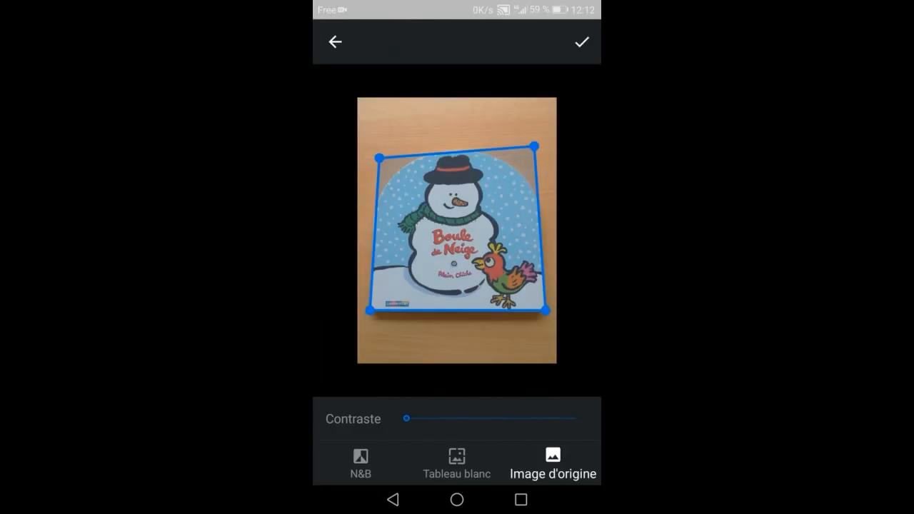
mouse_move(380, 158)
left_mouse_down()
mouse_move(381, 126)
mouse_move(379, 151)
left_mouse_up()
left_click_drag(534, 145, 533, 148)
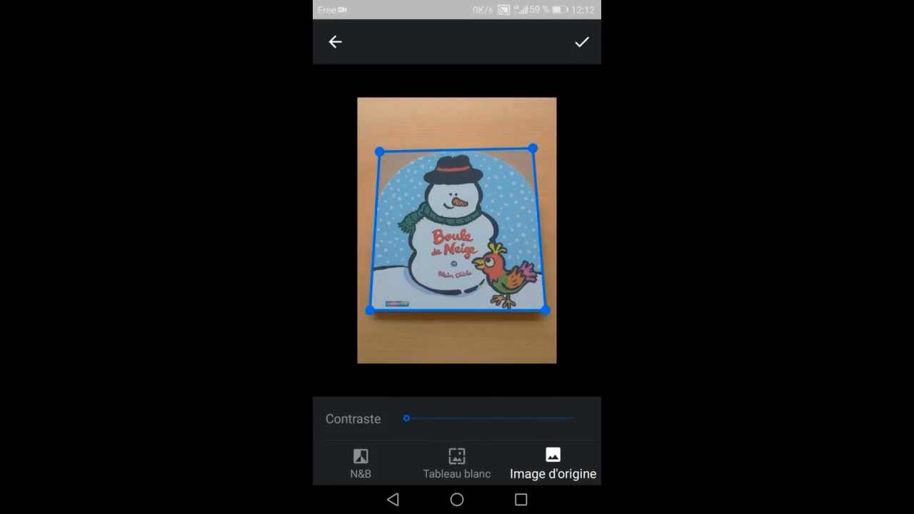
left_click(582, 42)
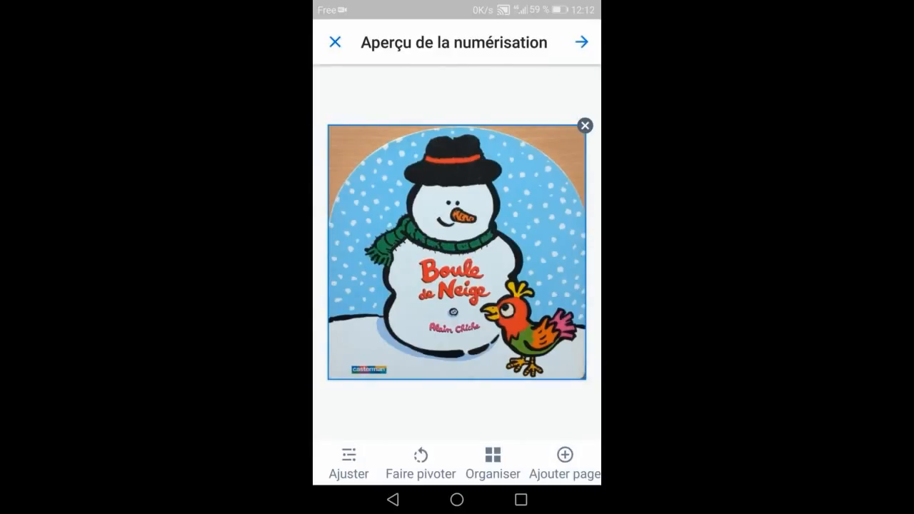
Step: Rotate the scanned cover in quarter turns through a full circle back to upright
left_click(420, 463)
left_click(421, 463)
left_click(421, 463)
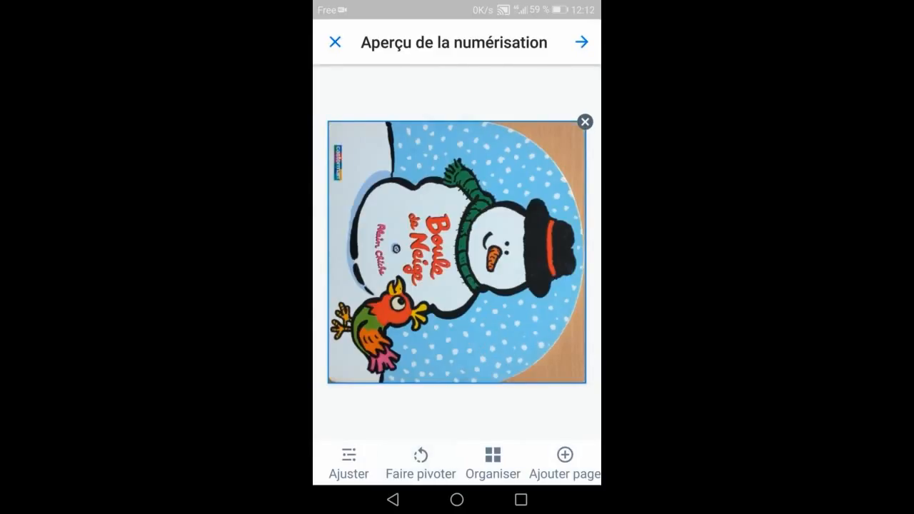
left_click(421, 463)
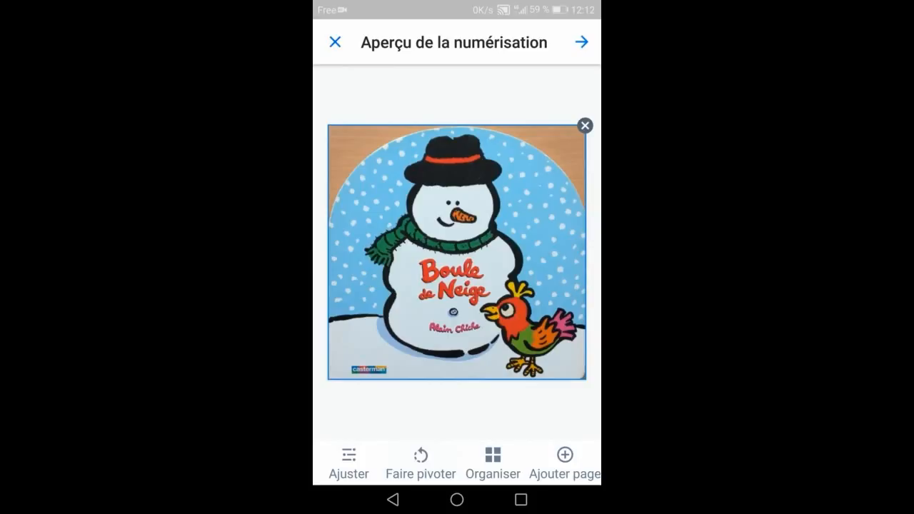
Step: Save the scanned cover as a JPEG named "couverture boule de neige" in the boule de neige folder
left_click(581, 42)
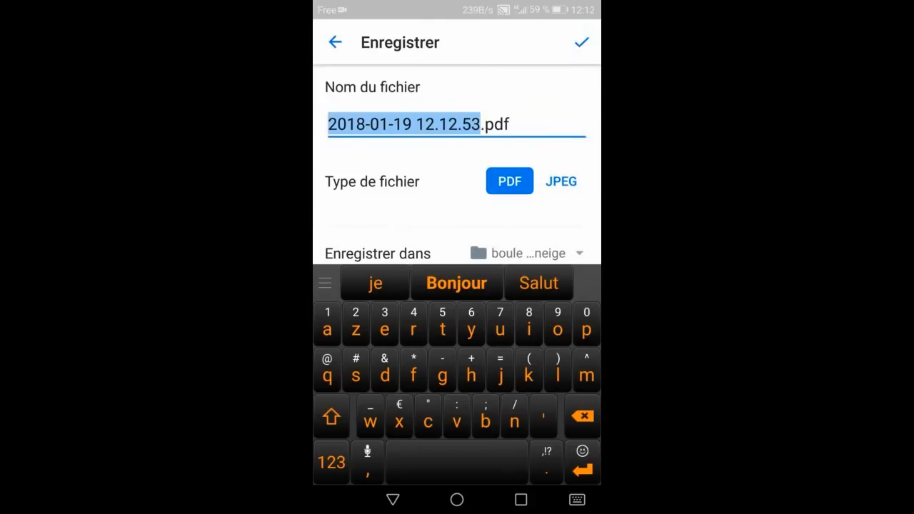
left_click(561, 182)
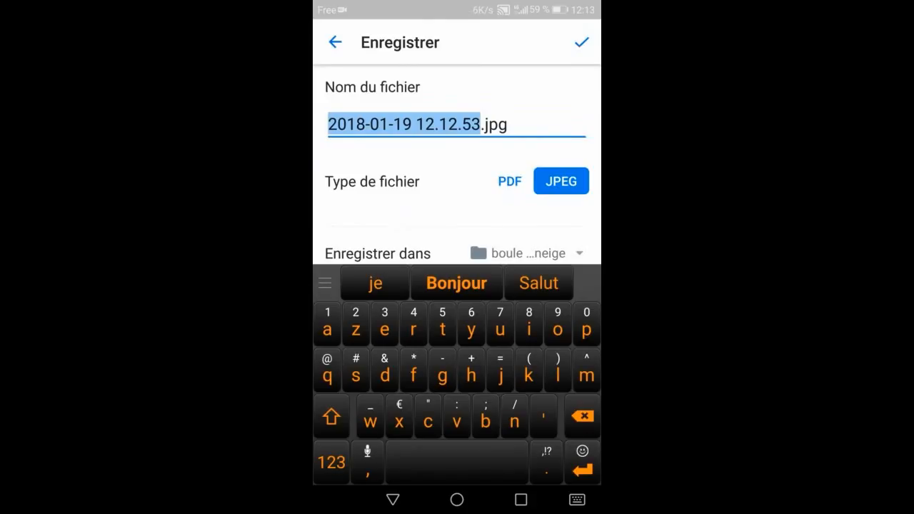
left_click(582, 416)
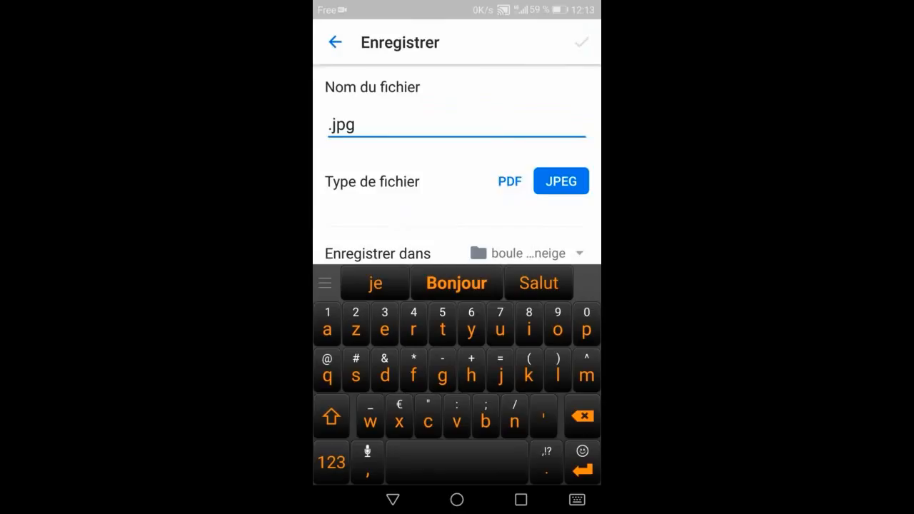
type("couvert")
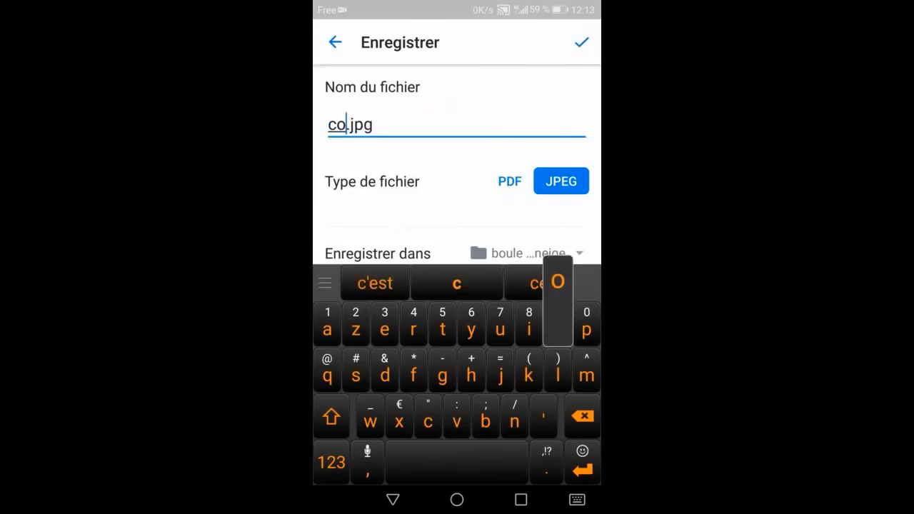
type("ure b")
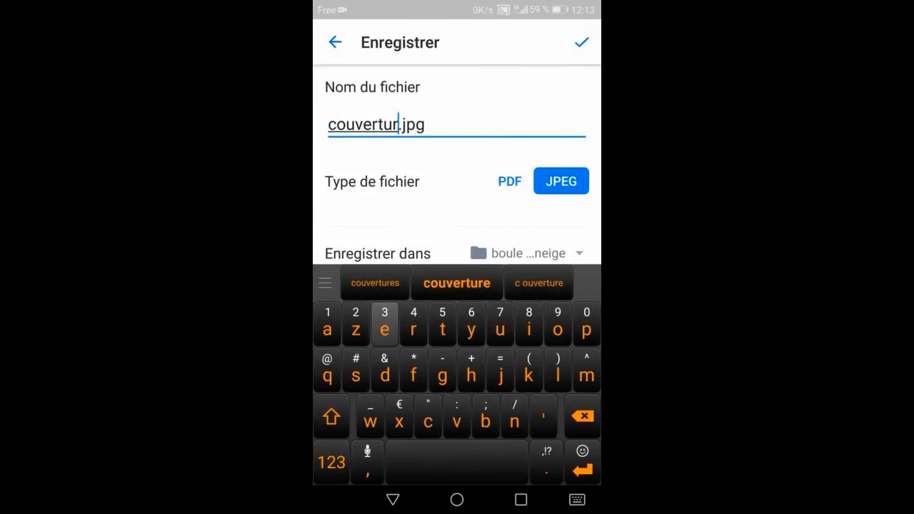
type("oule de nei")
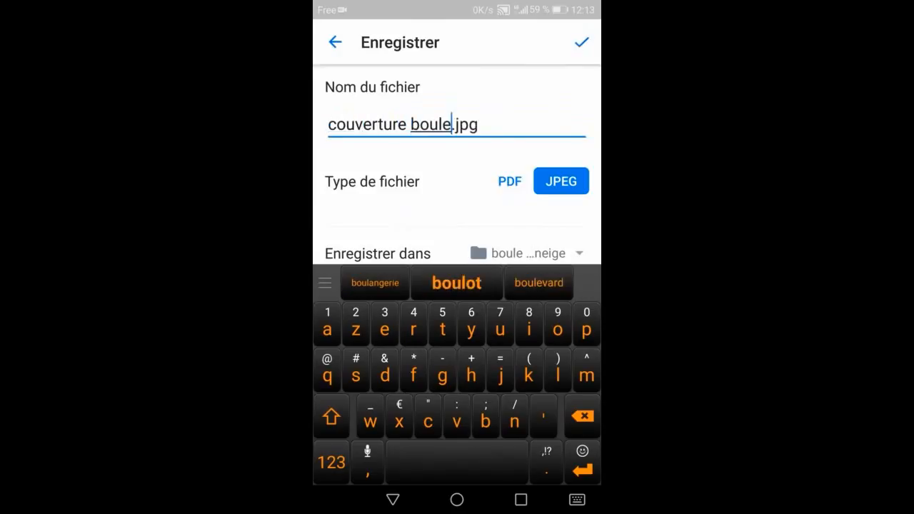
type("g")
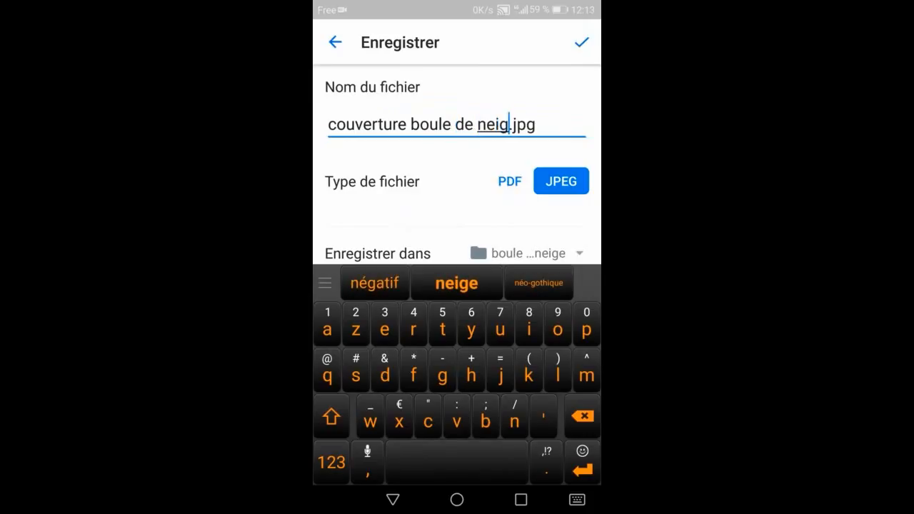
left_click(457, 284)
key("BackSpace")
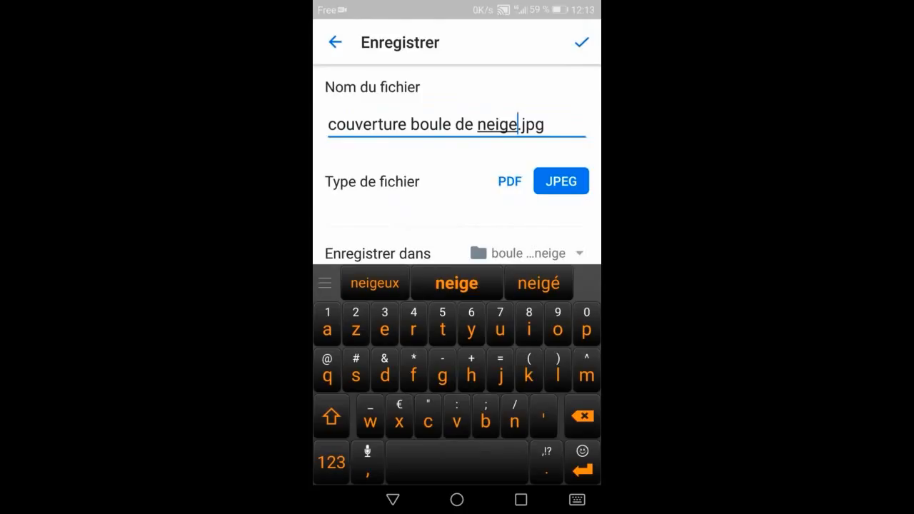
left_click(582, 43)
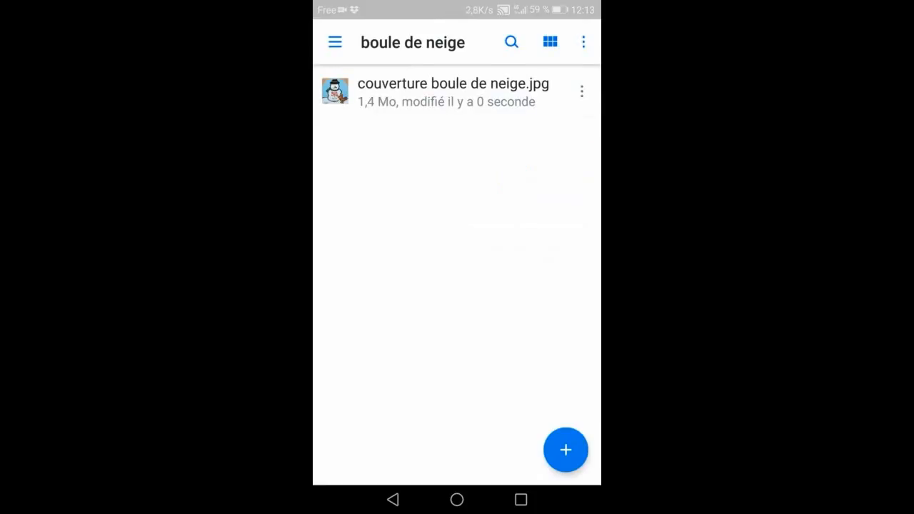
Step: Scan the page with the bird on the branch and fit the crop's two upper corners to the page
left_click(566, 450)
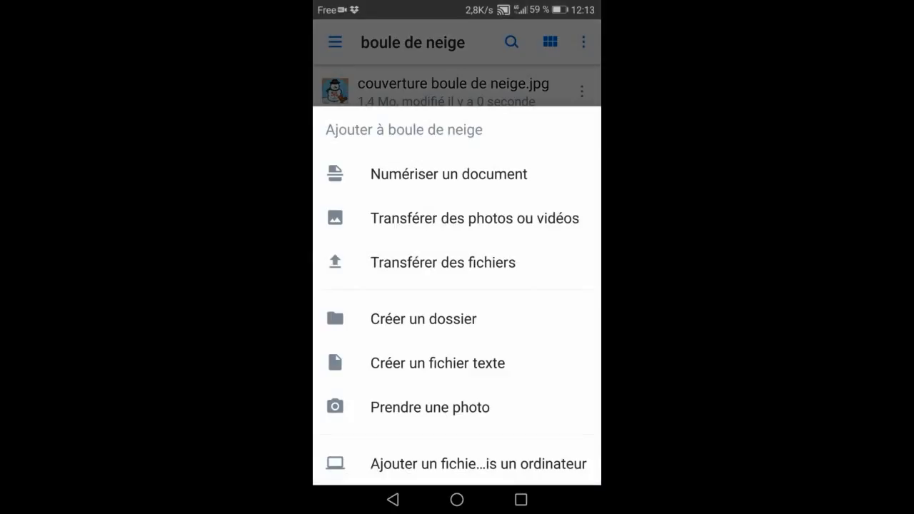
left_click(430, 407)
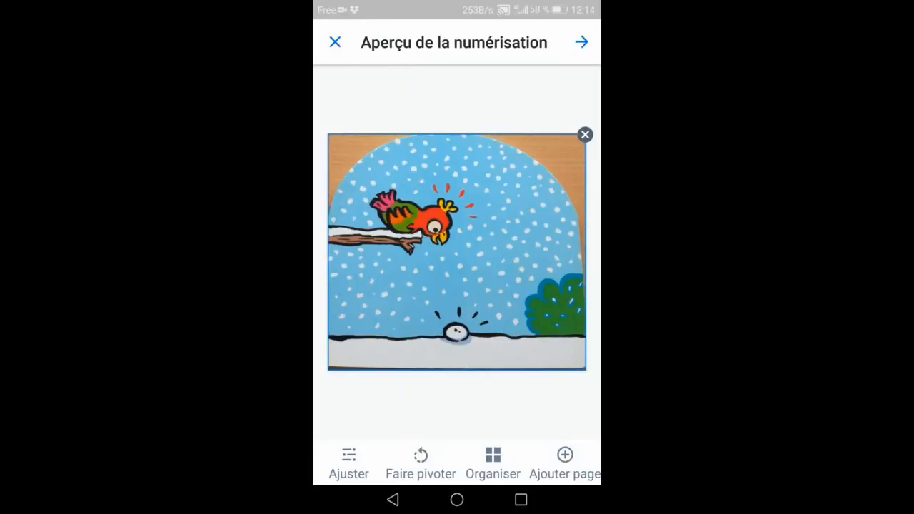
left_click(348, 461)
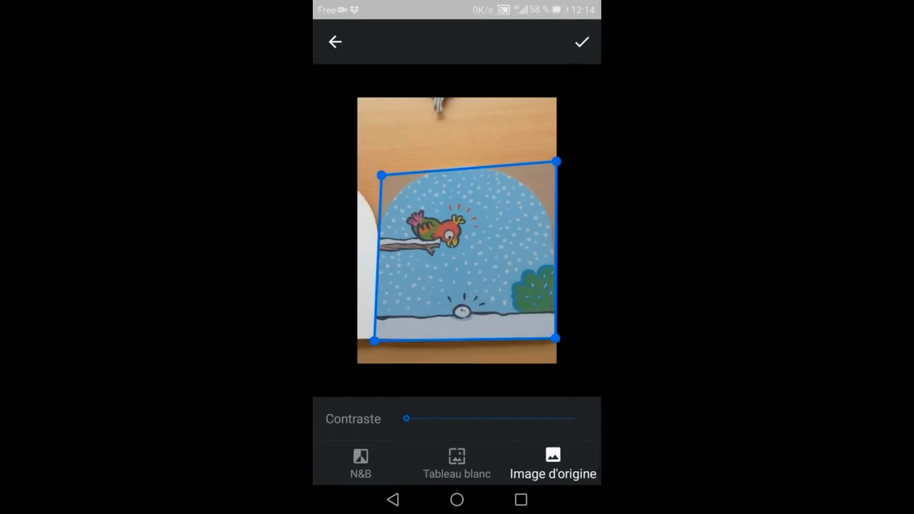
left_click_drag(381, 175, 386, 167)
left_click_drag(557, 162, 552, 165)
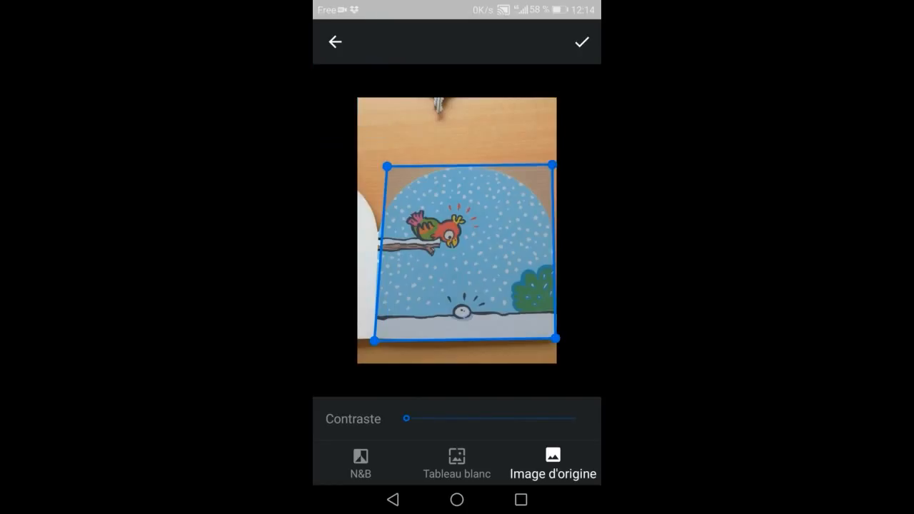
left_click(582, 42)
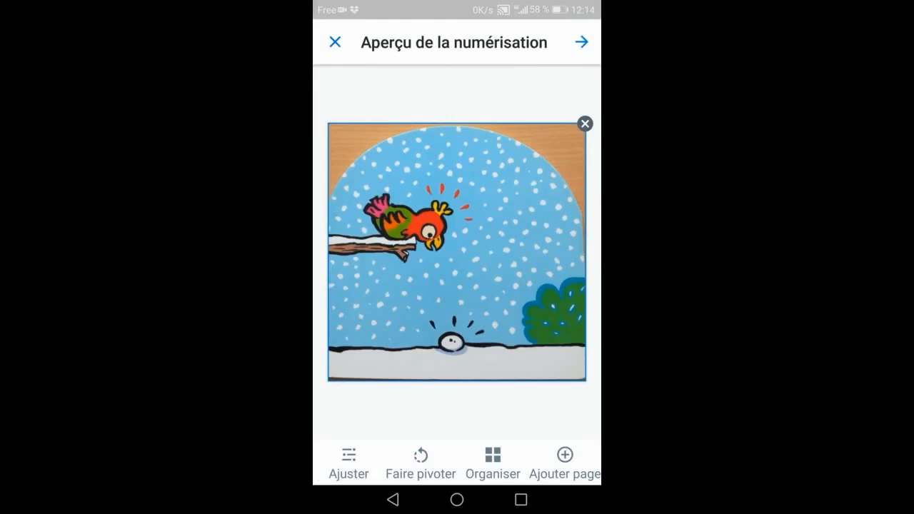
Step: Save the scanned page with the bird on the branch as a JPEG named "p1" in the boule de neige folder
left_click(582, 41)
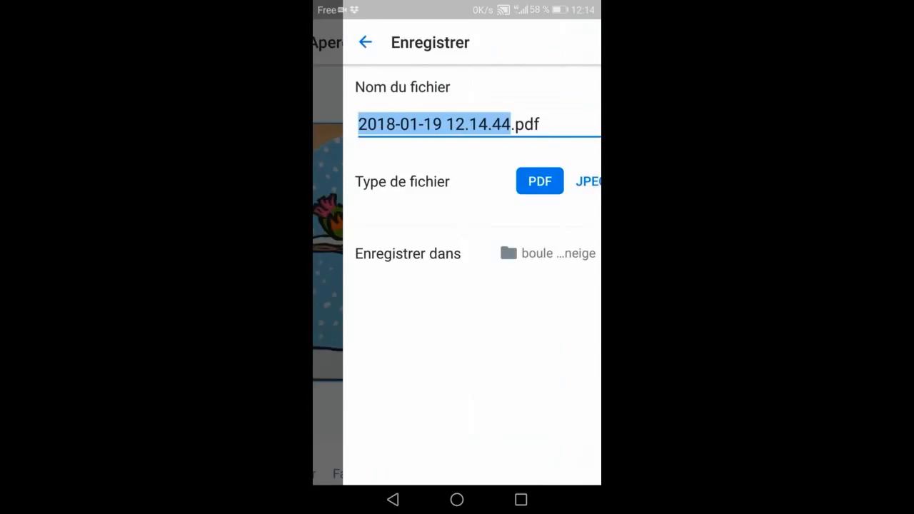
left_click(560, 182)
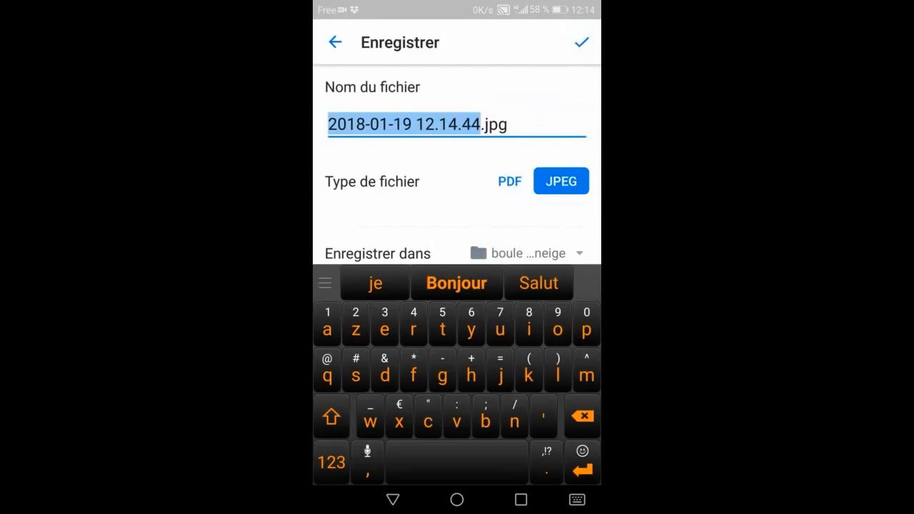
key("BackSpace")
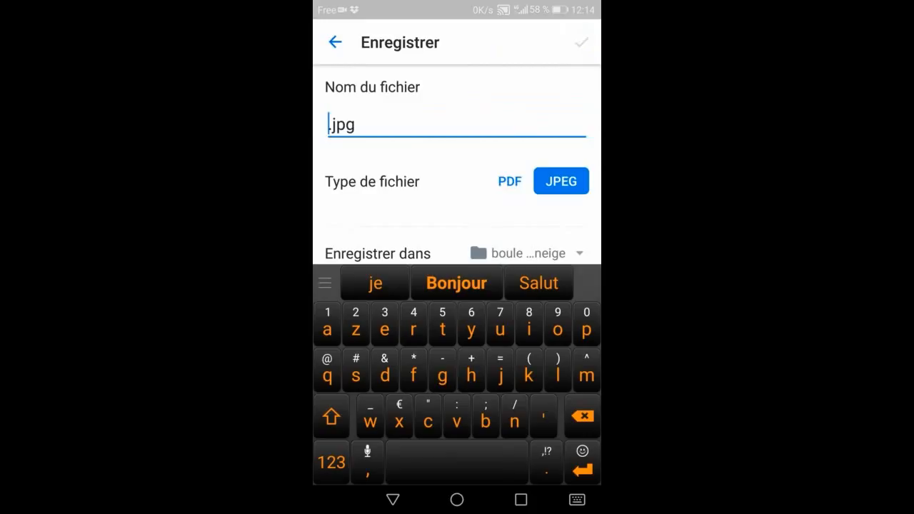
type("p1")
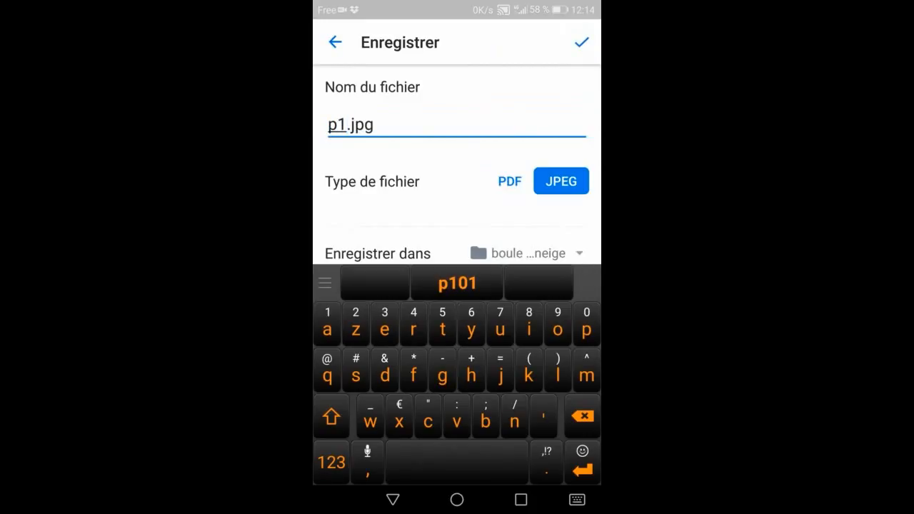
left_click(582, 43)
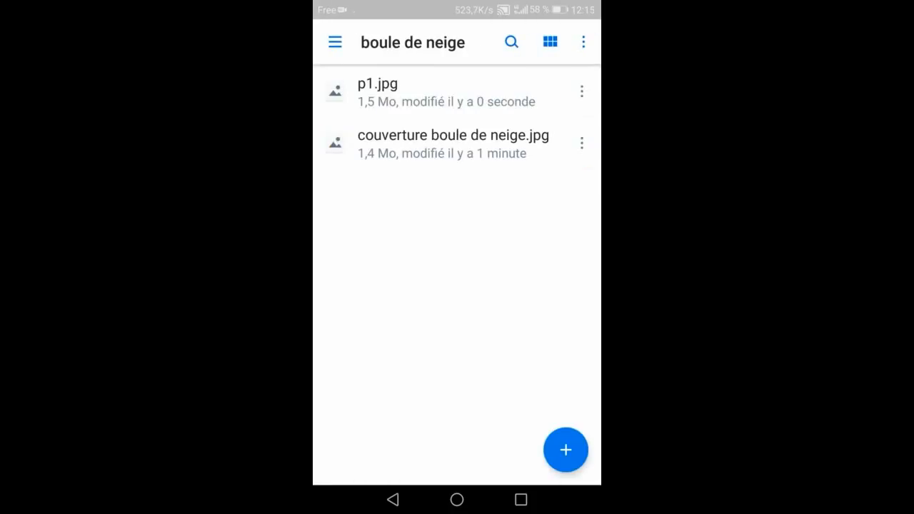
Step: Scan the page with the bird flying above the snowball and save it as a JPEG named "p2" in the boule de neige folder
left_click(566, 449)
left_click(430, 407)
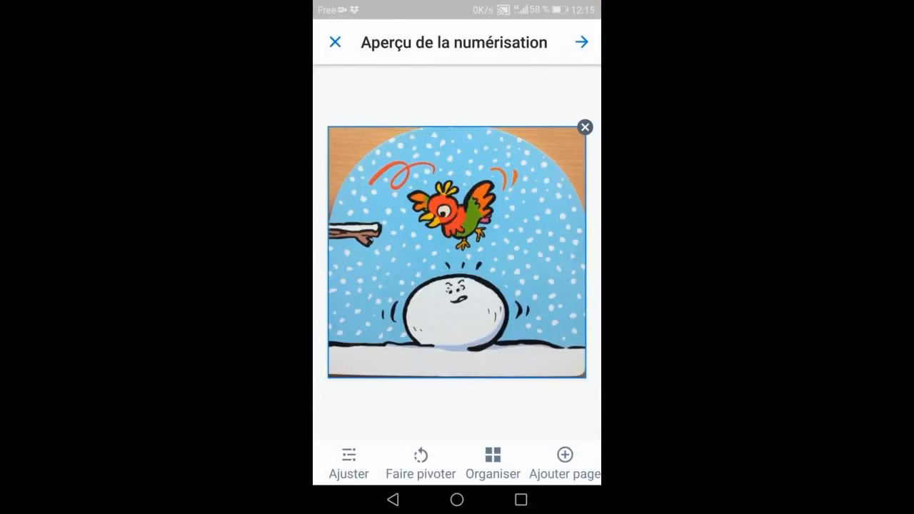
left_click(582, 42)
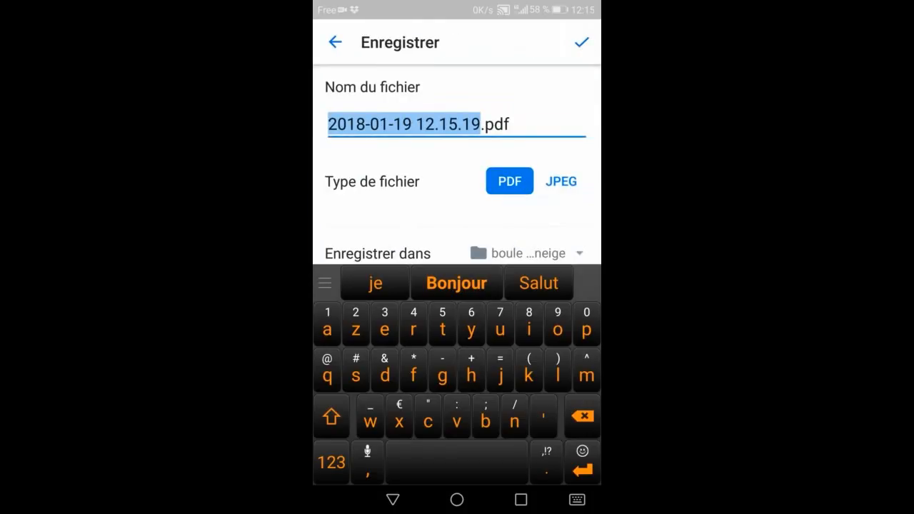
left_click(560, 181)
key("BackSpace")
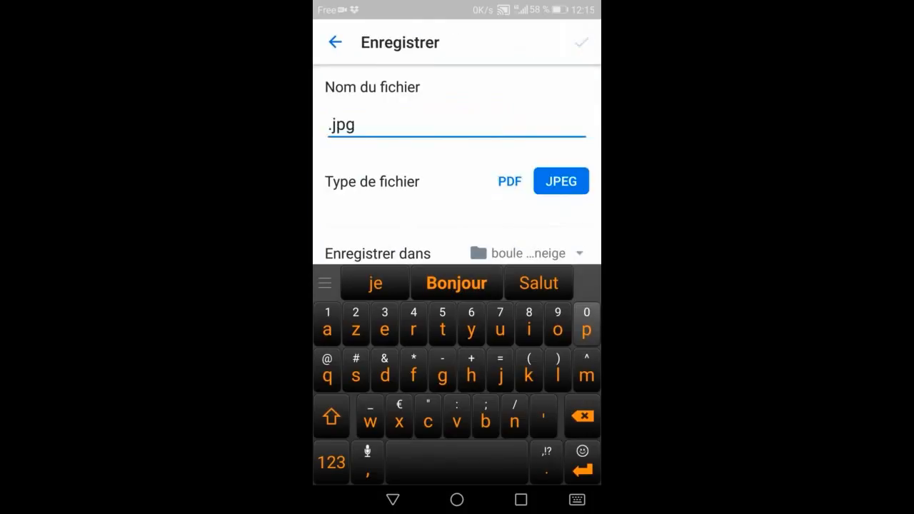
type("pž")
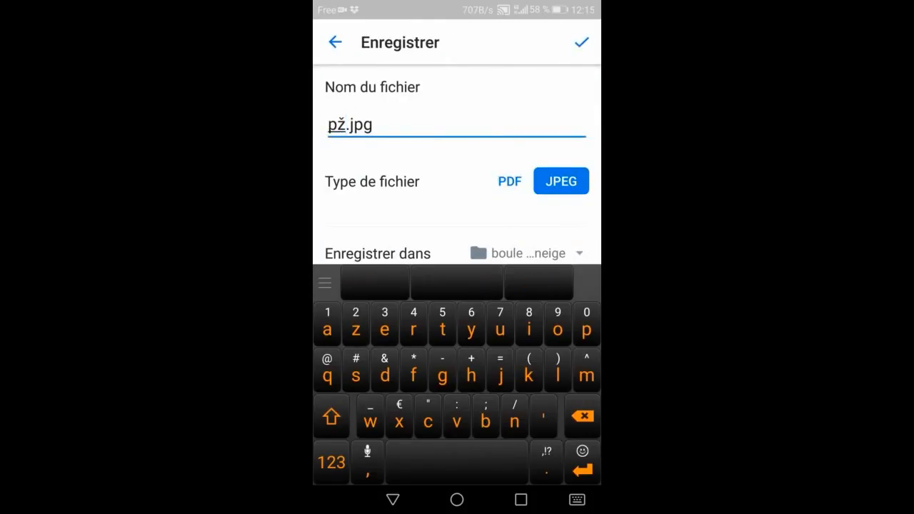
key("BackSpace")
type("2")
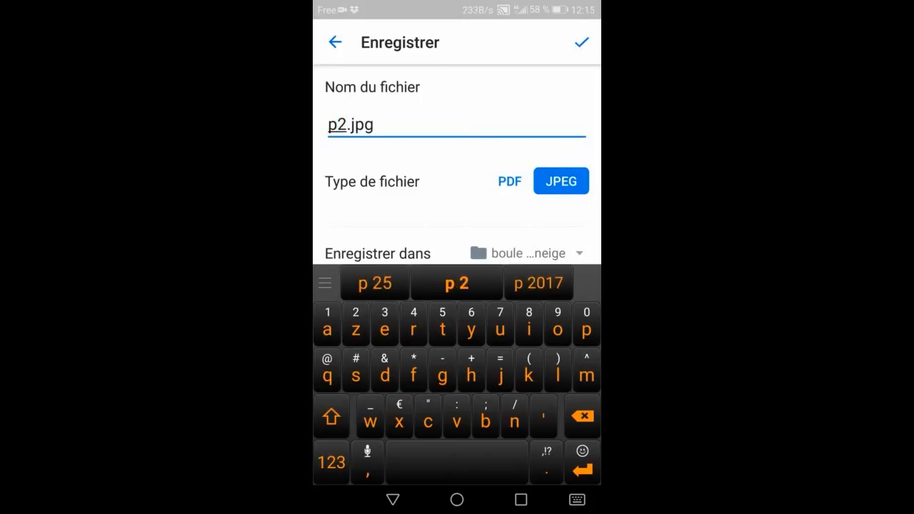
left_click(582, 42)
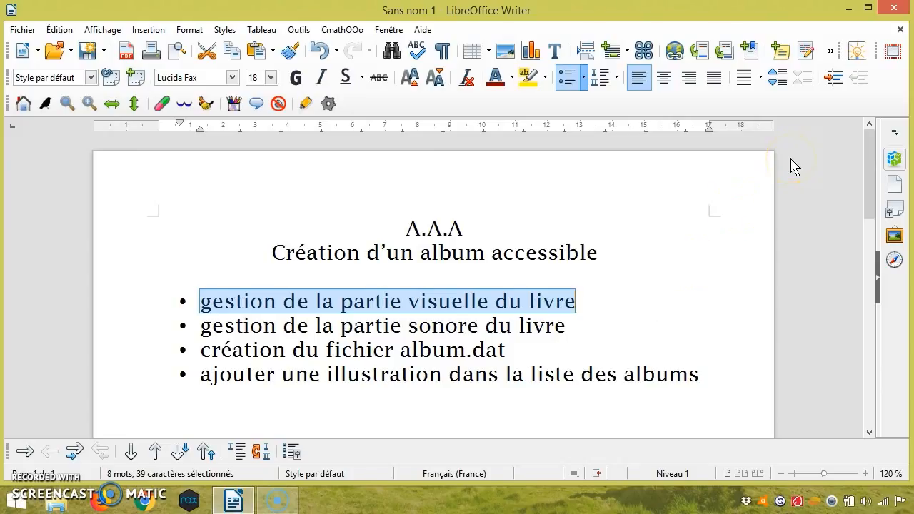
Step: Minimize the text document and open the boule de neige folder under Applications in the computer's Dropbox folder to check the scanned images
left_click(847, 10)
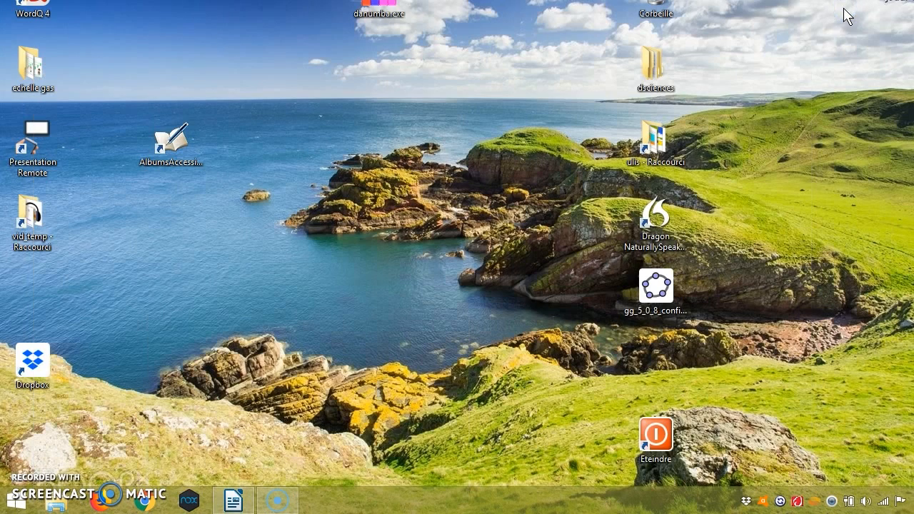
double_click(746, 502)
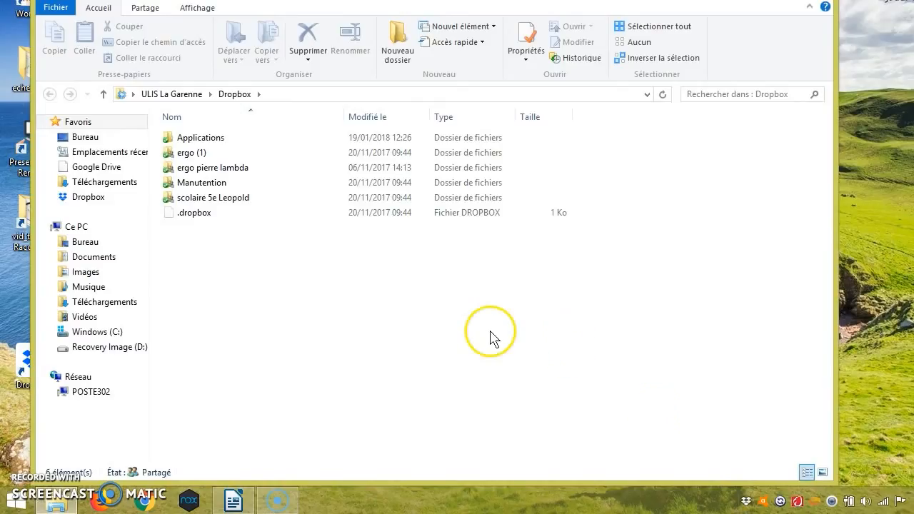
left_click(223, 171)
left_click(225, 140)
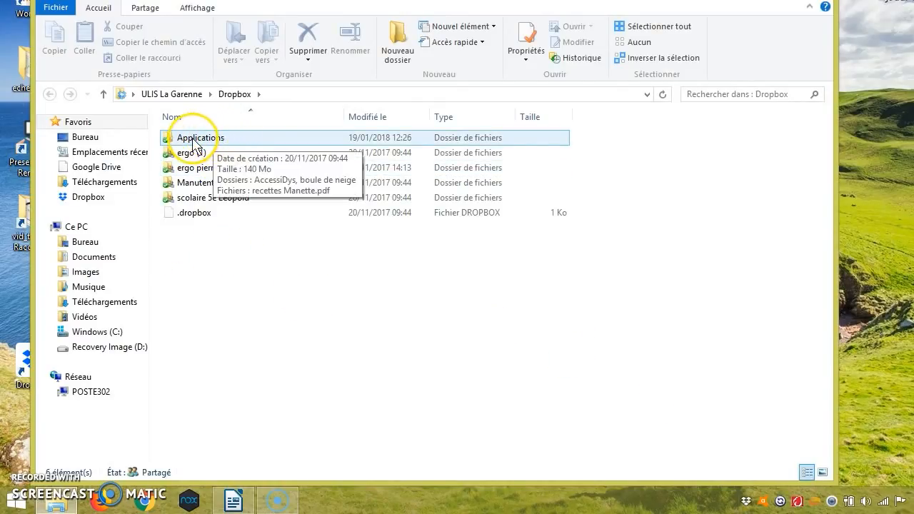
double_click(200, 139)
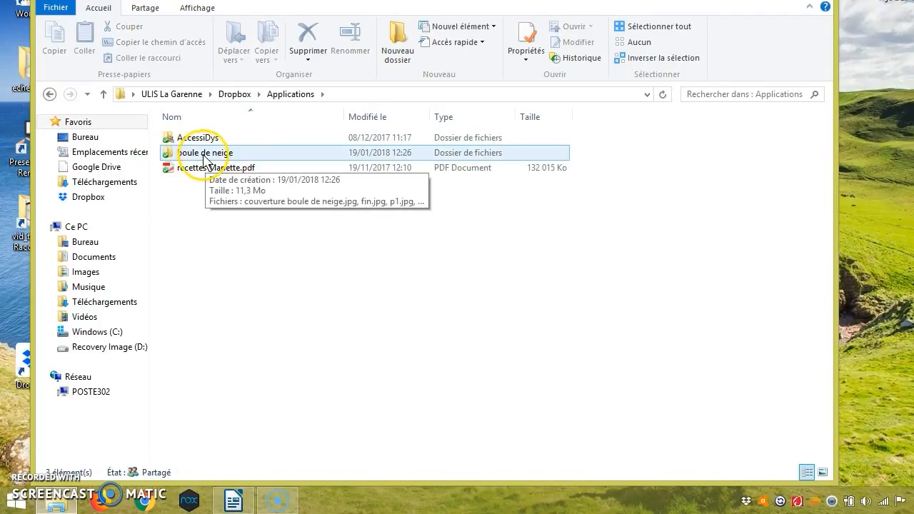
double_click(194, 154)
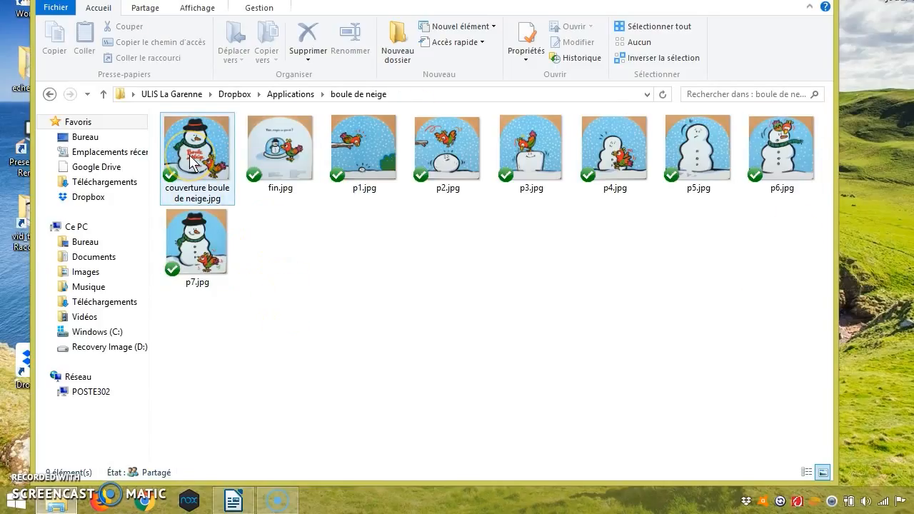
left_click(277, 162)
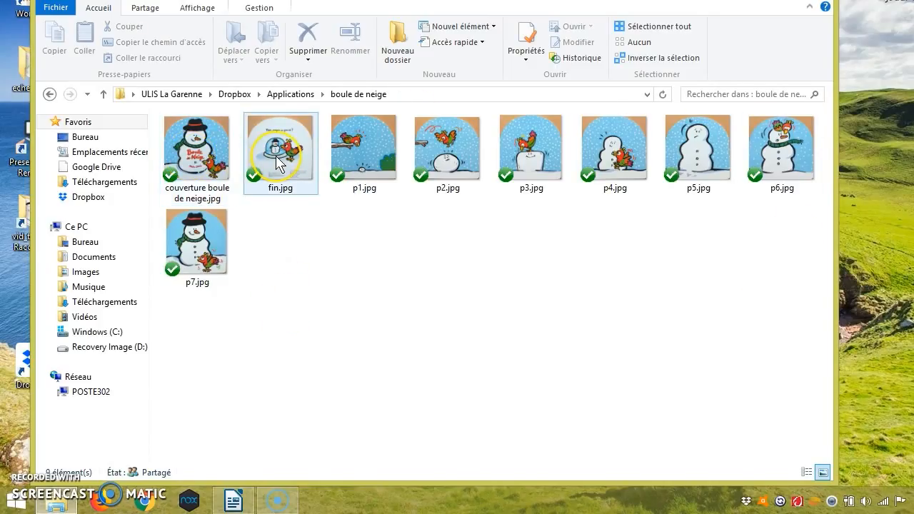
left_click(367, 175)
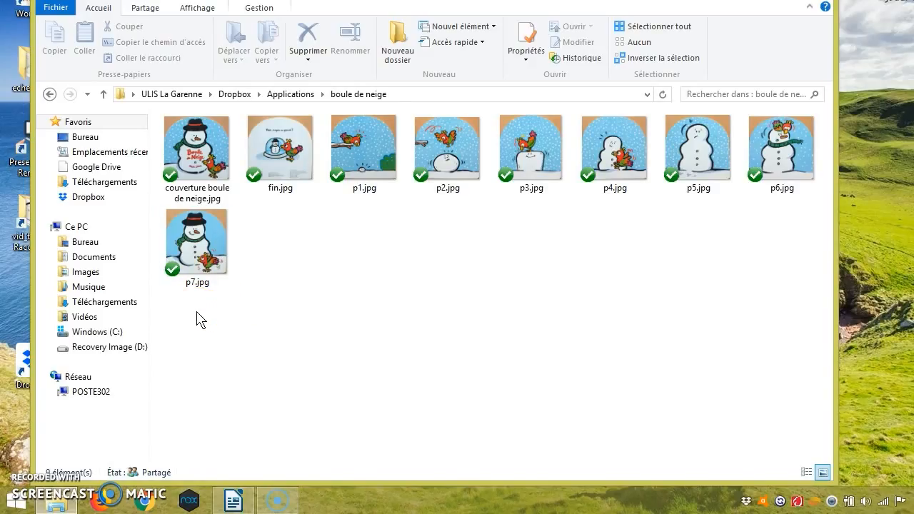
Step: Cut the boule de neige folder from the Dropbox Applications folder and close the file window
left_click(50, 94)
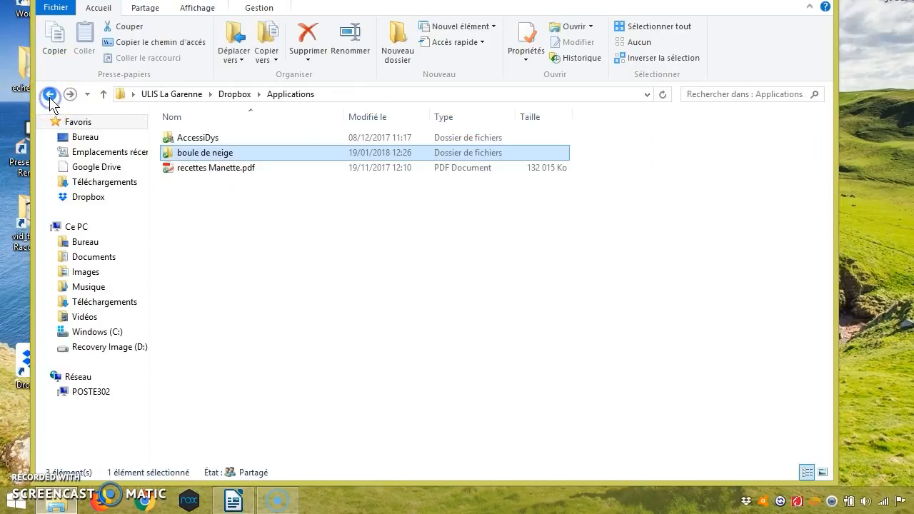
right_click(205, 156)
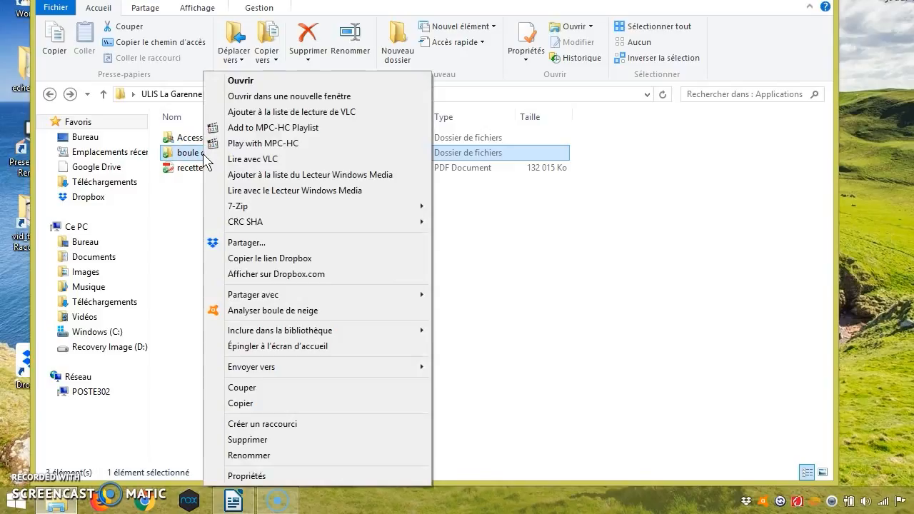
left_click(237, 388)
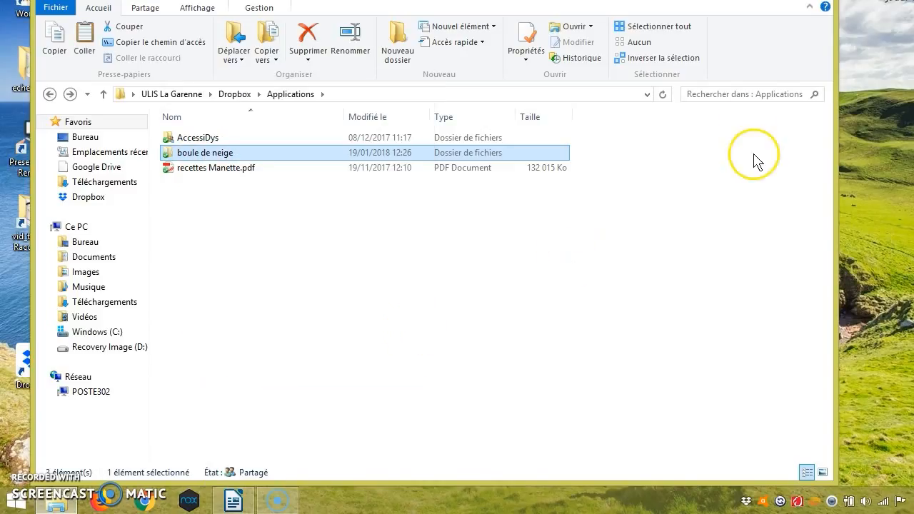
left_click_drag(696, 0, 689, 70)
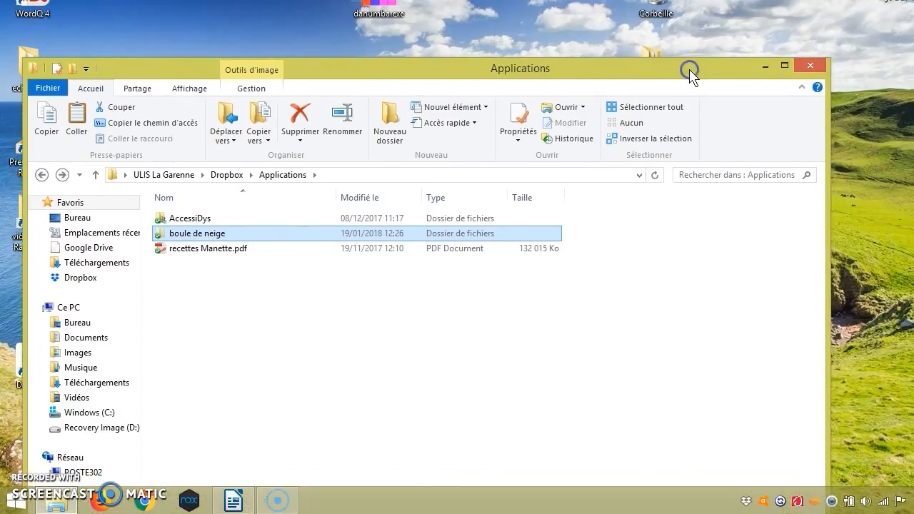
left_click(809, 67)
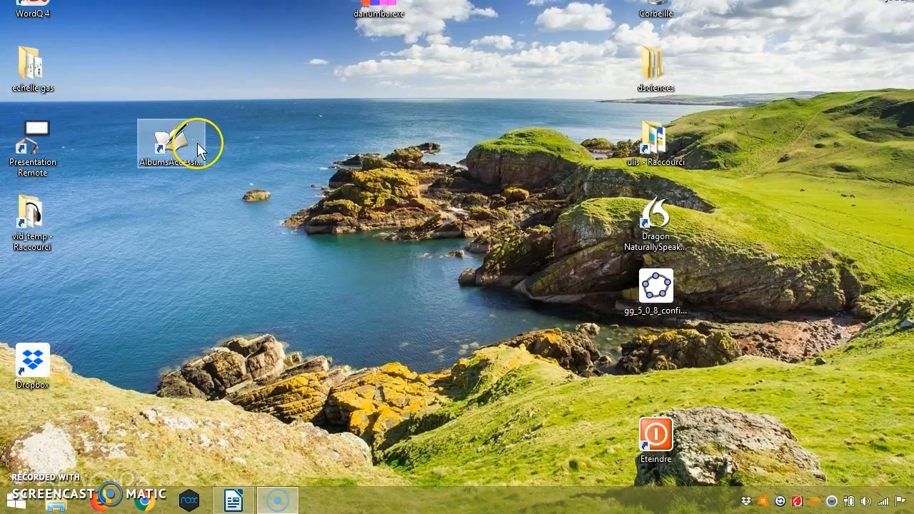
Step: Open the file location of the AlbumsAccessibles shortcut and paste the boule de neige folder into its albums folder
double_click(173, 141)
right_click(174, 141)
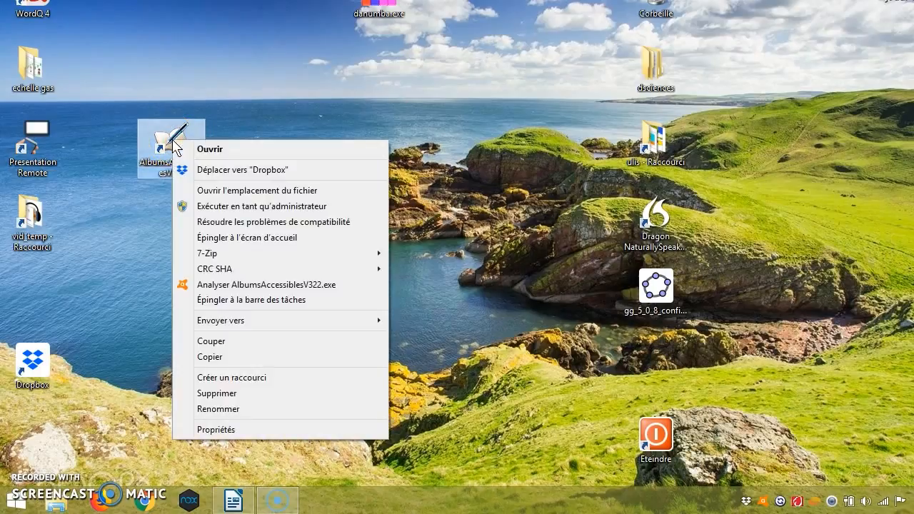
left_click(209, 190)
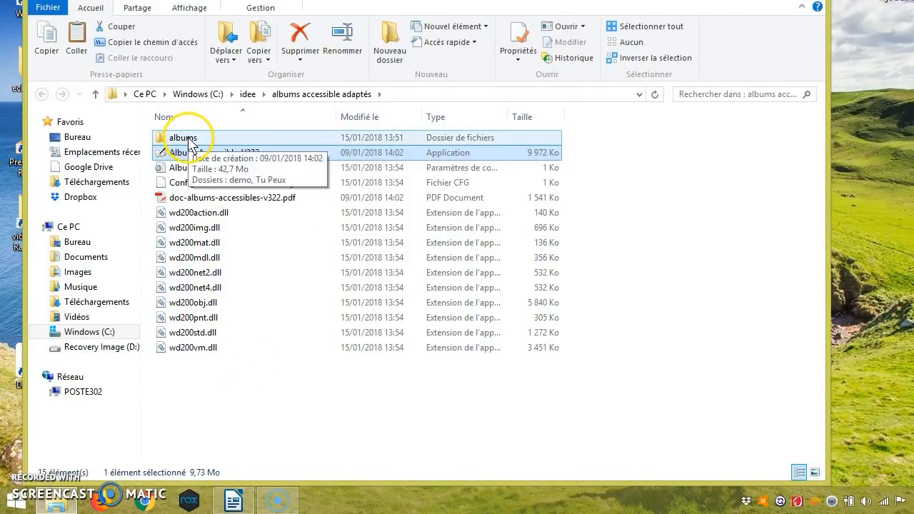
double_click(187, 140)
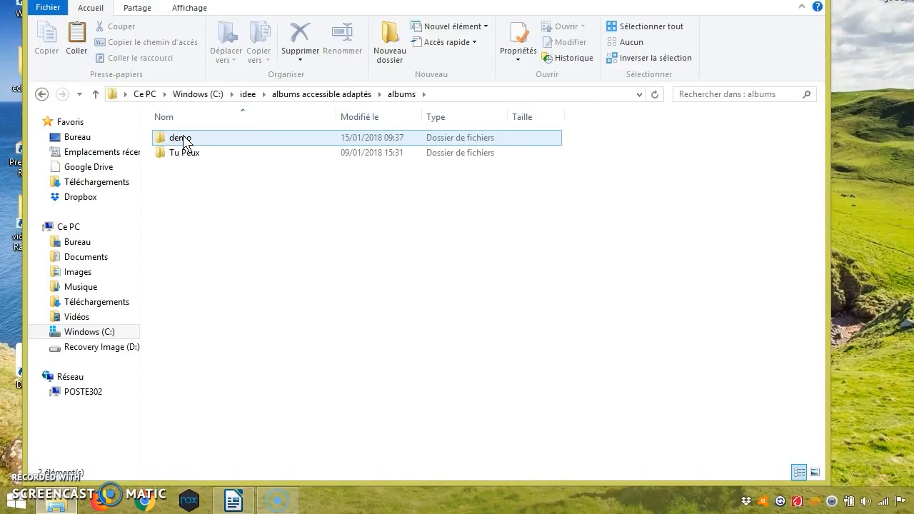
left_click(193, 183)
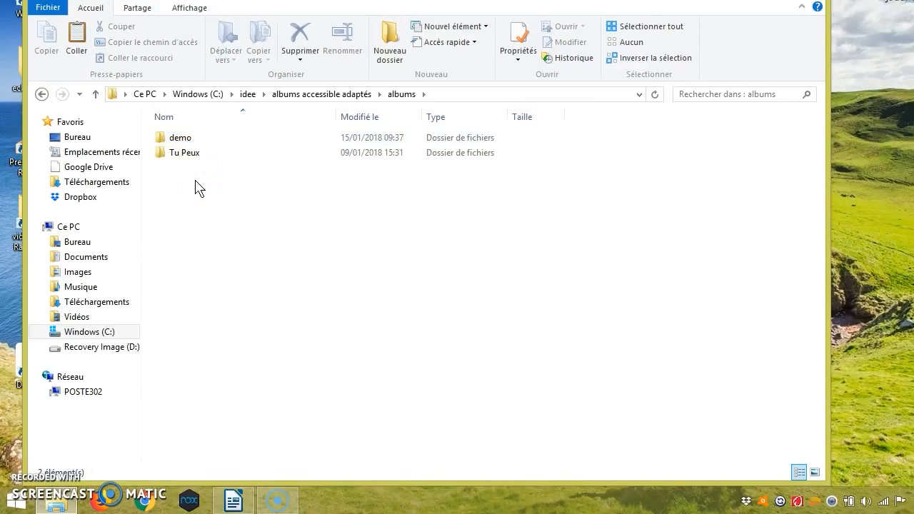
right_click(195, 186)
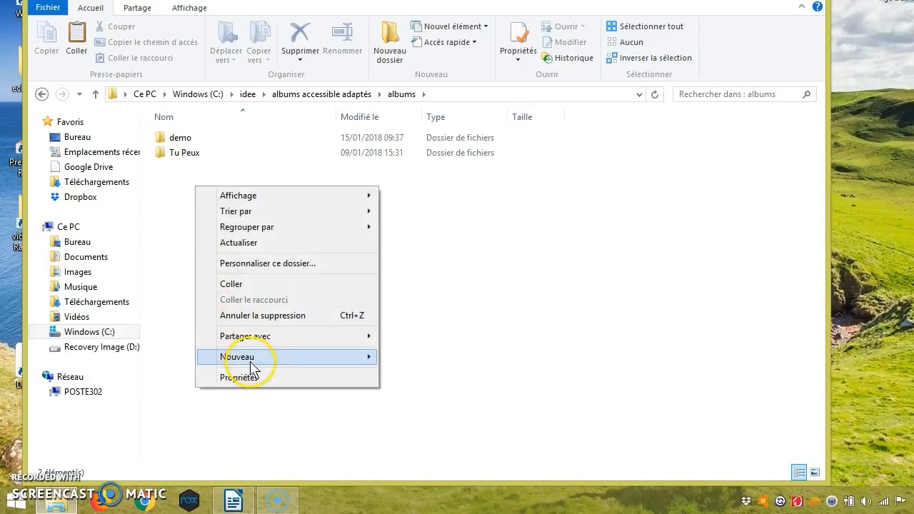
left_click(256, 284)
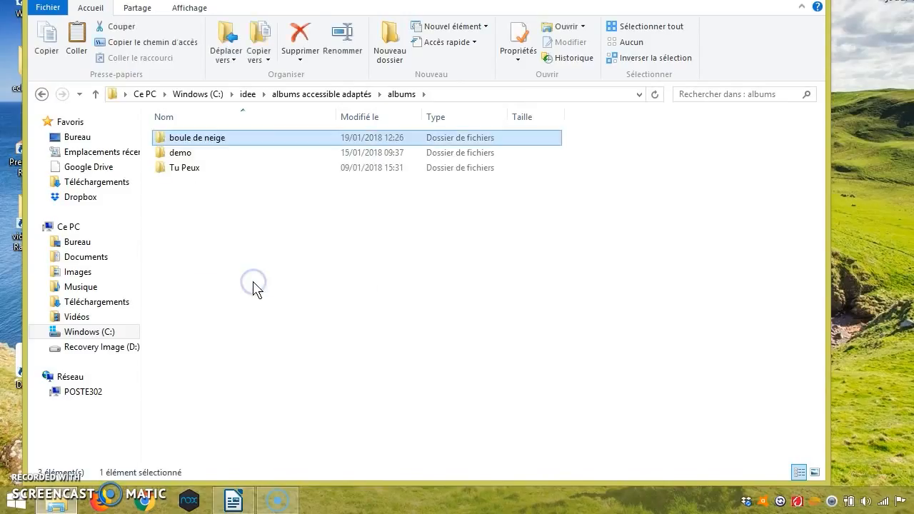
Step: Open the pasted boule de neige folder and examine its cover, page and end images
double_click(203, 145)
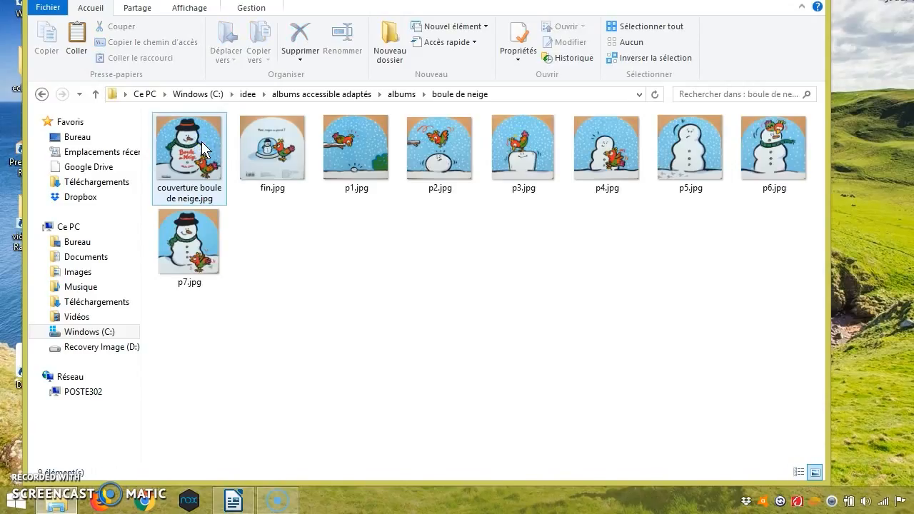
left_click(354, 142)
left_click(607, 146)
left_click(773, 139)
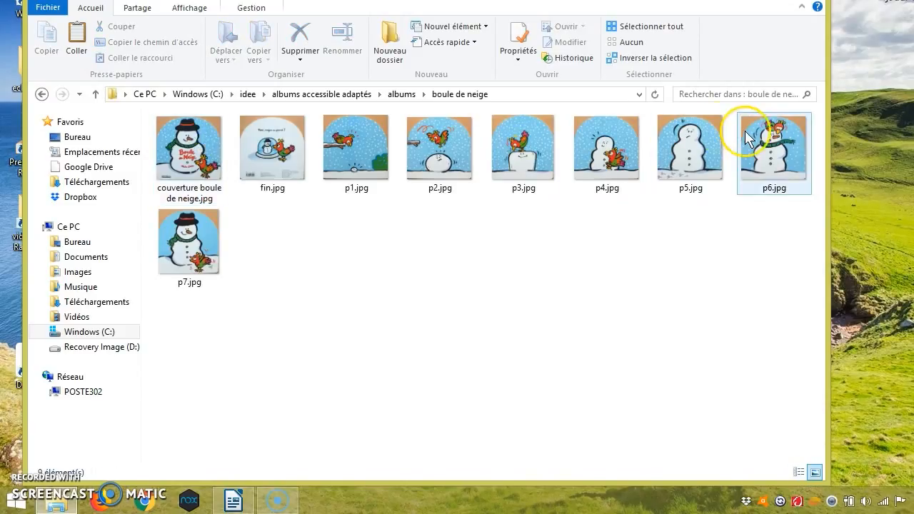
left_click(506, 154)
left_click(355, 146)
left_click(188, 147)
left_click(187, 240)
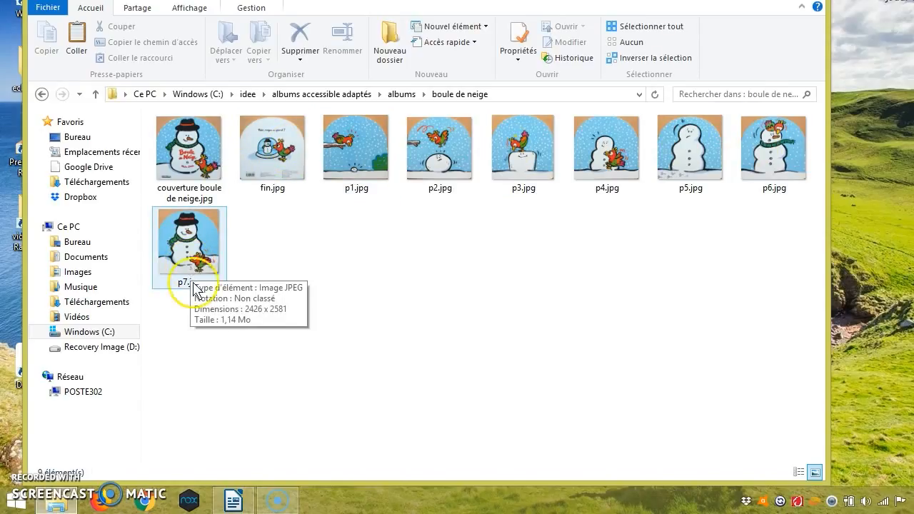
left_click(208, 337)
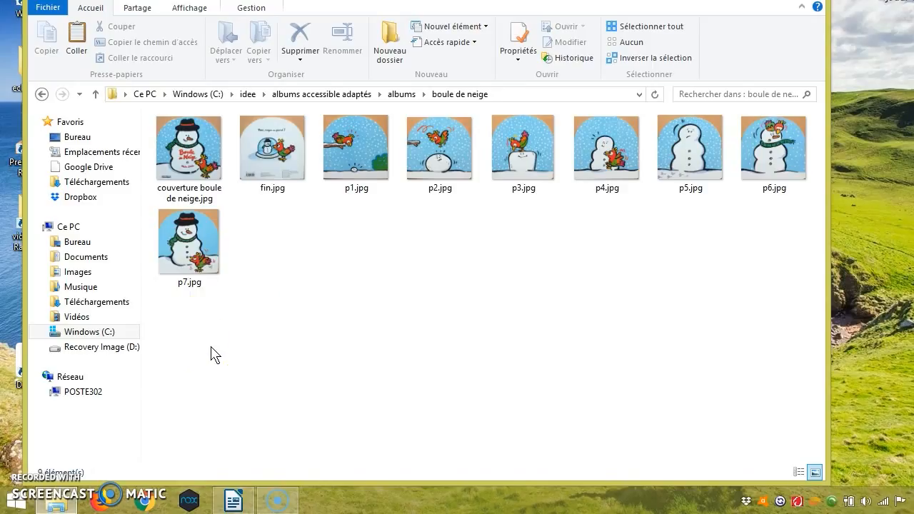
Step: Switch to the LibreOffice Writer document and delete the list text "gestion de la partie visuelle du livre"
left_click(236, 503)
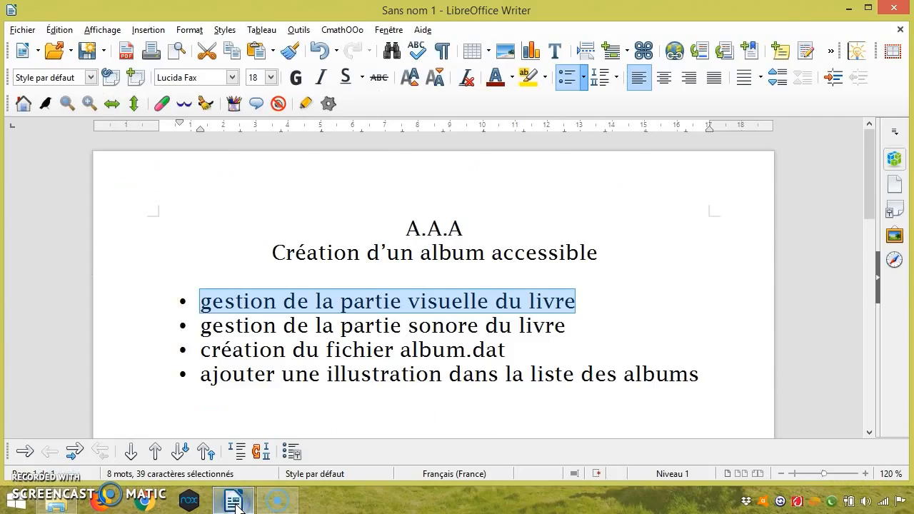
key("Delete")
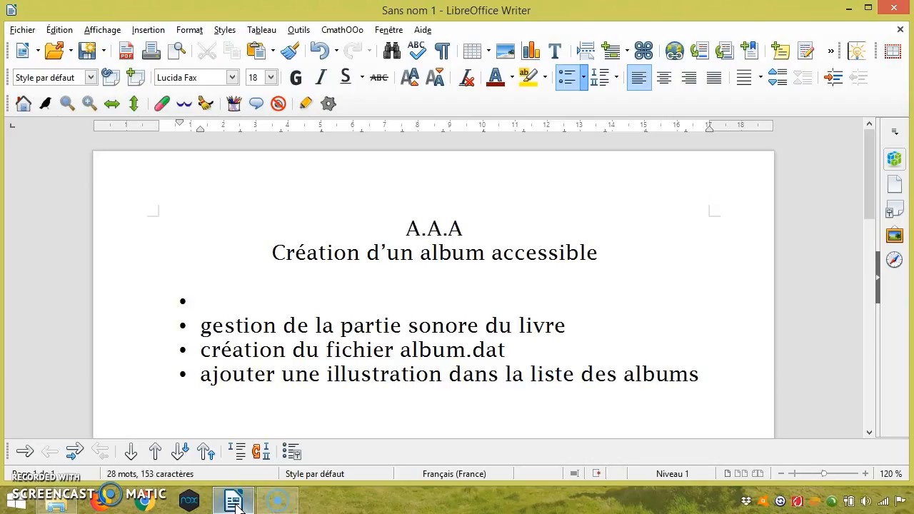
Step: Remove the empty bullet above "gestion de la partie sonore du livre" in the Writer list
left_click(202, 313)
key("BackSpace")
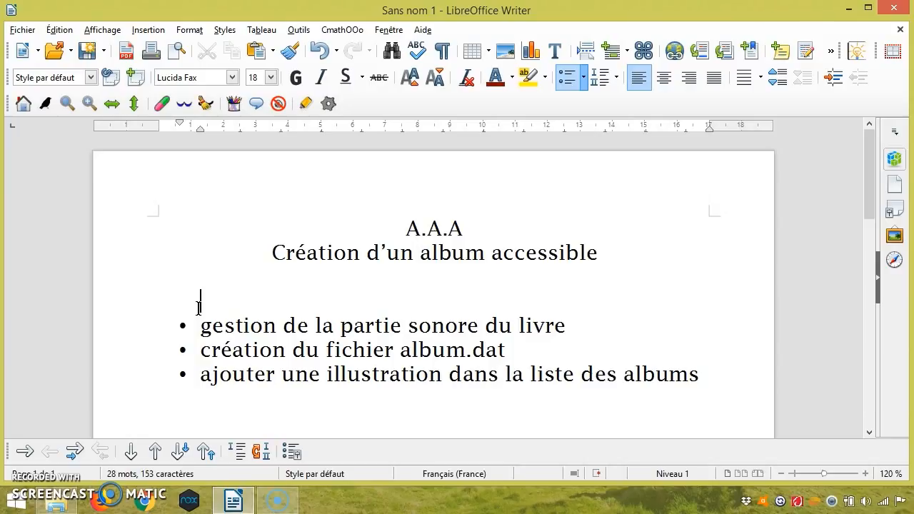
left_click(210, 326)
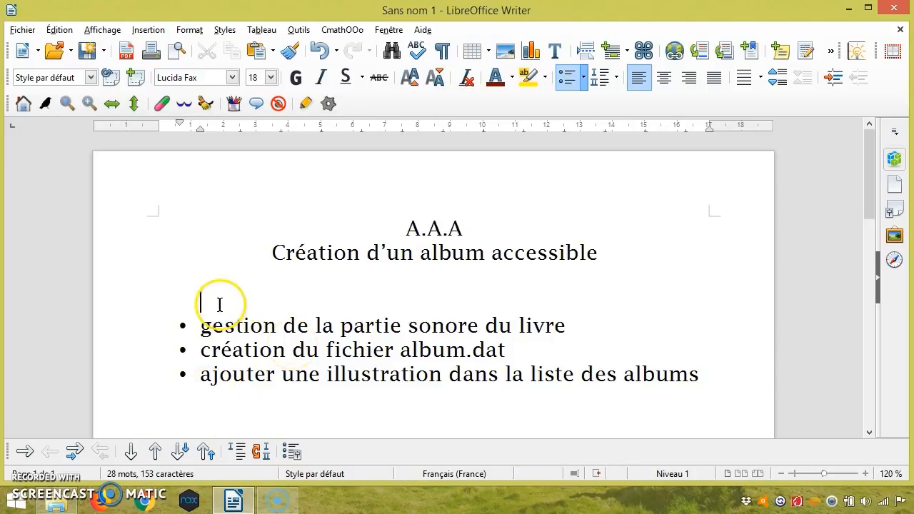
Step: Switch to the boule de neige folder window and create a new text document named p1.txt
left_click(56, 502)
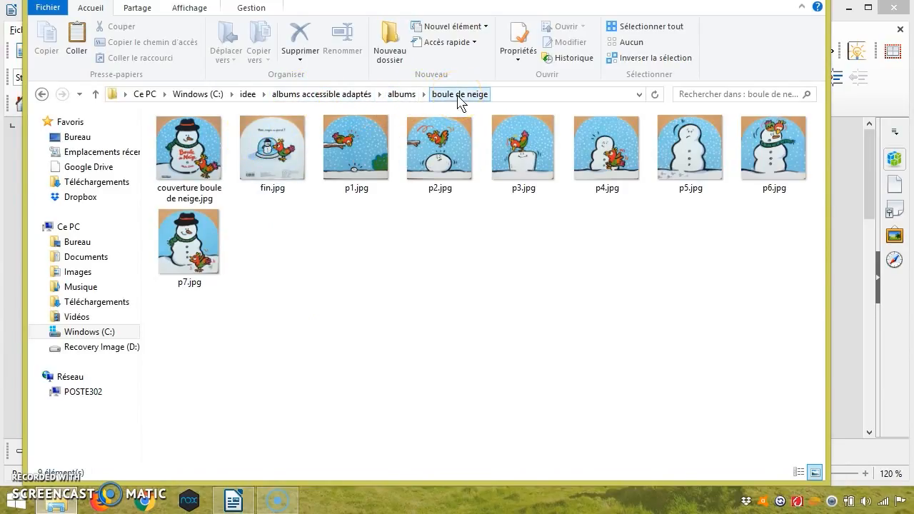
right_click(284, 249)
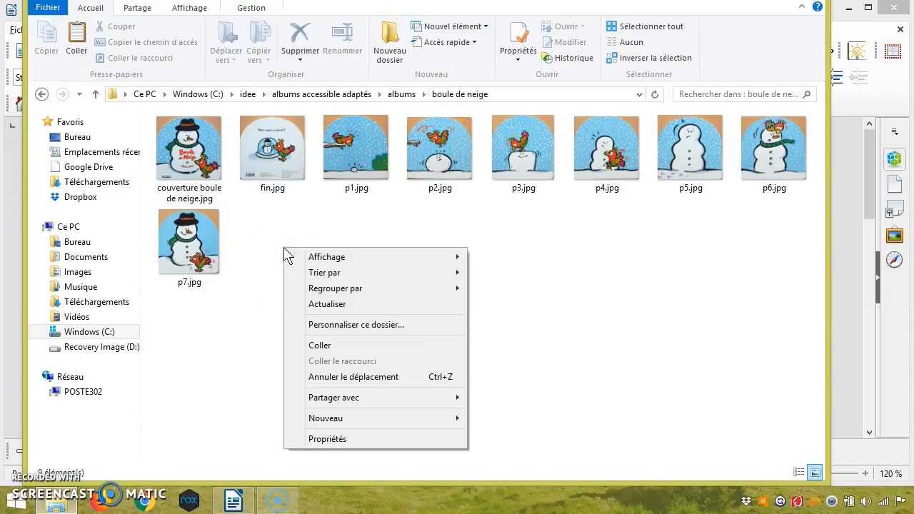
mouse_move(338, 429)
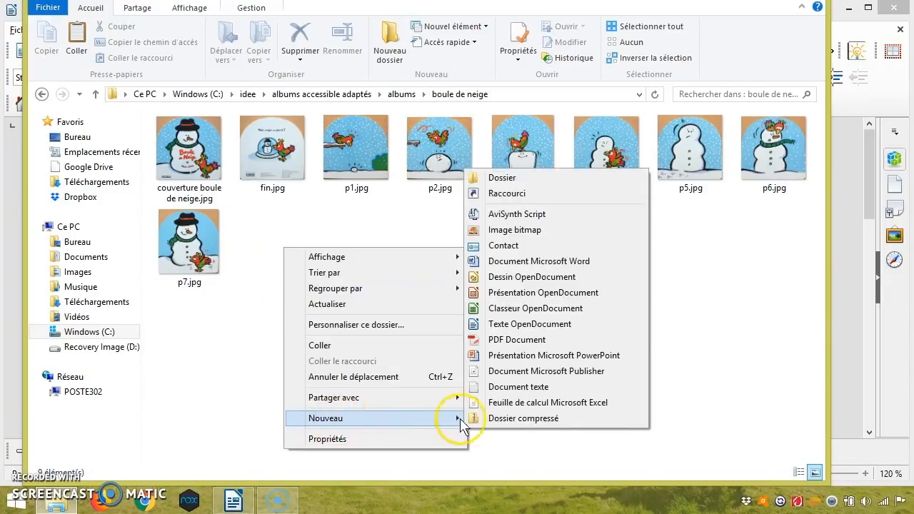
left_click(500, 391)
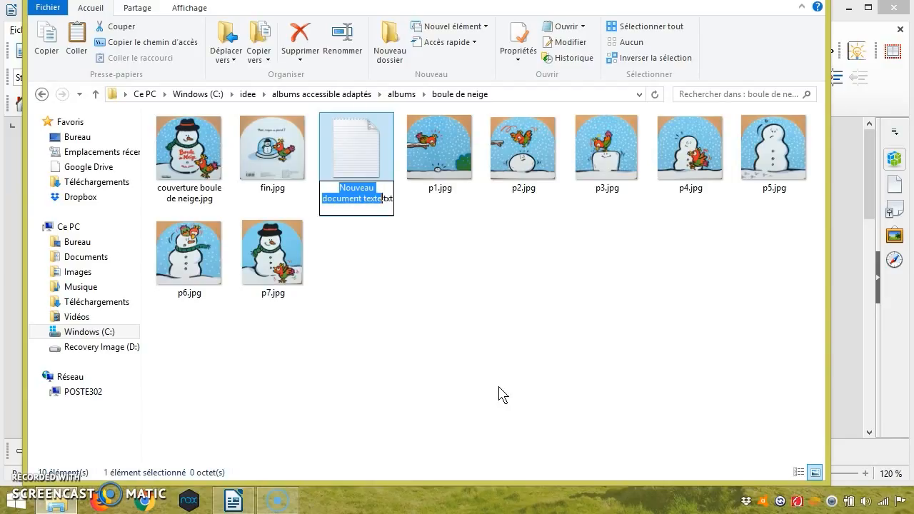
key("BackSpace")
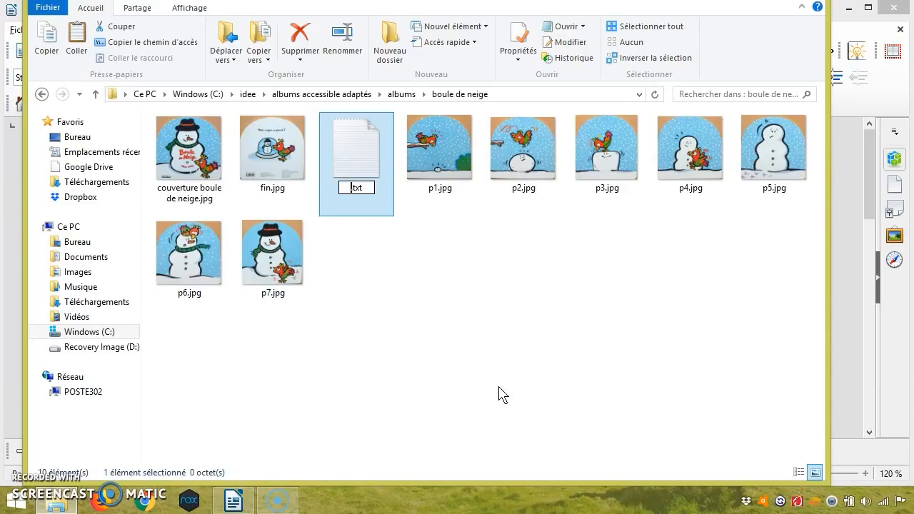
type("p1")
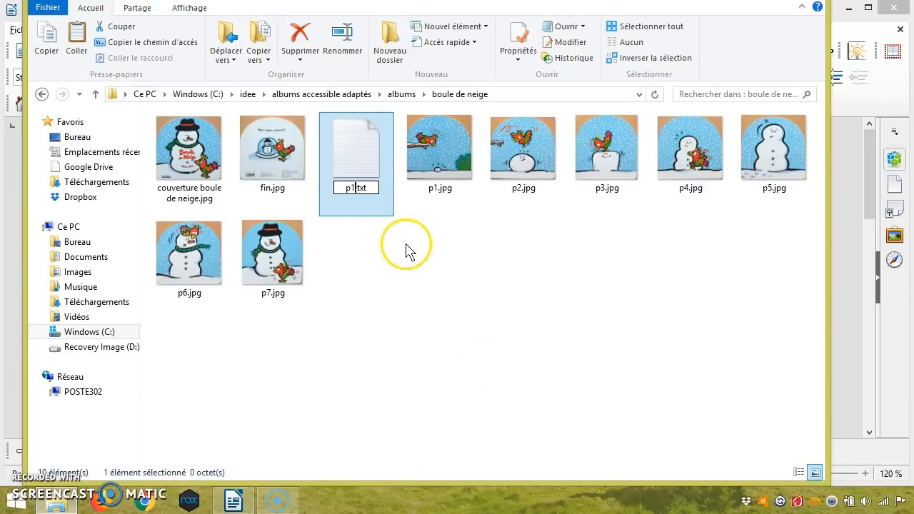
left_click(357, 141)
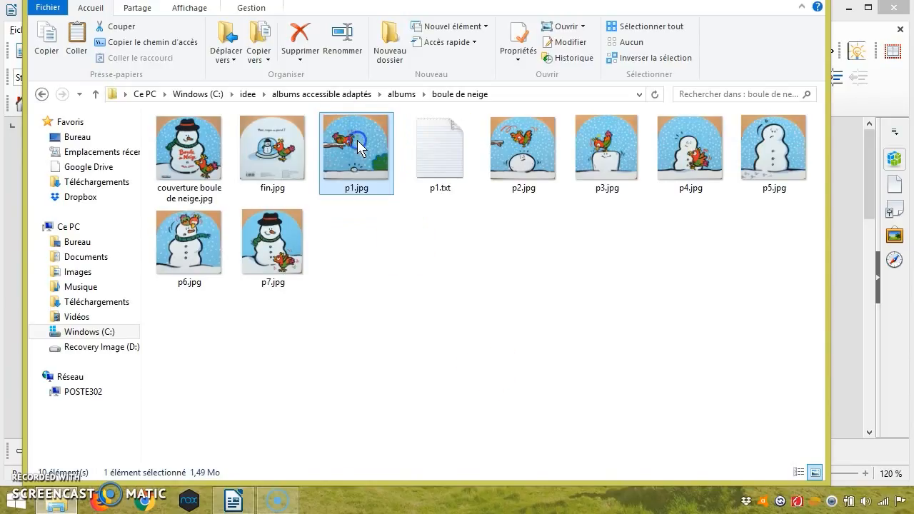
Step: Open p1.txt in Notepad, reposition its window and enter the lines "Le ciel est gris," and "le ciel est blanc."
left_click(438, 152)
double_click(438, 152)
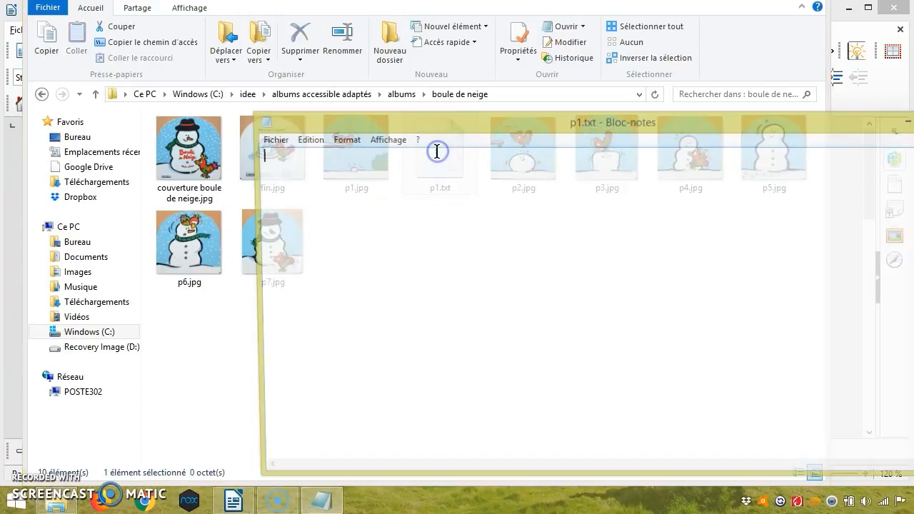
left_click(461, 123)
left_click_drag(461, 124, 264, 37)
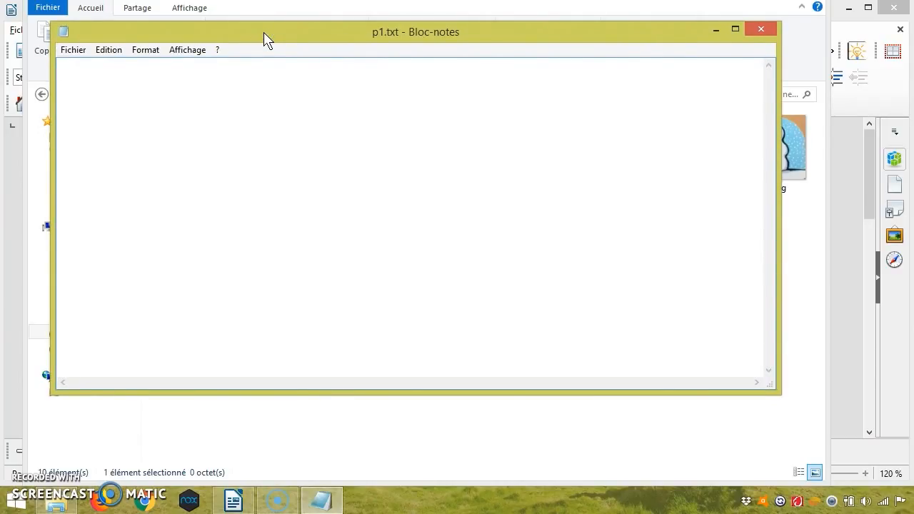
type("Le ciel")
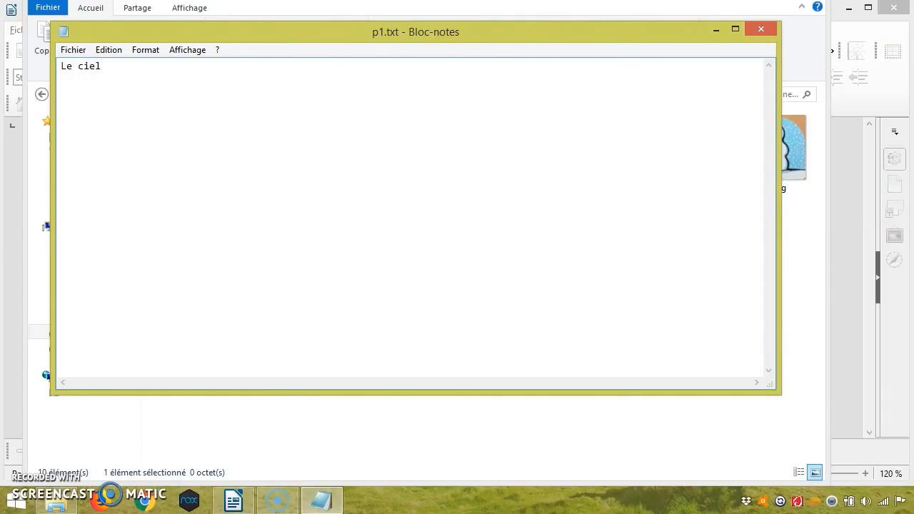
type(" est gris, ")
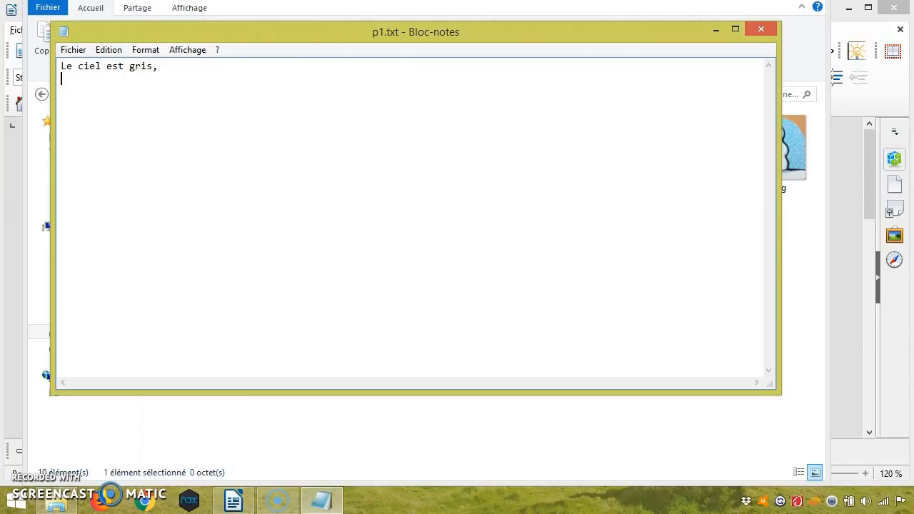
type("le ciel est blanc.")
key("Return")
Step: Add the line "- Oh, une PETITE boule de neige ! dit l'oiseau." to p1.txt
type("- O")
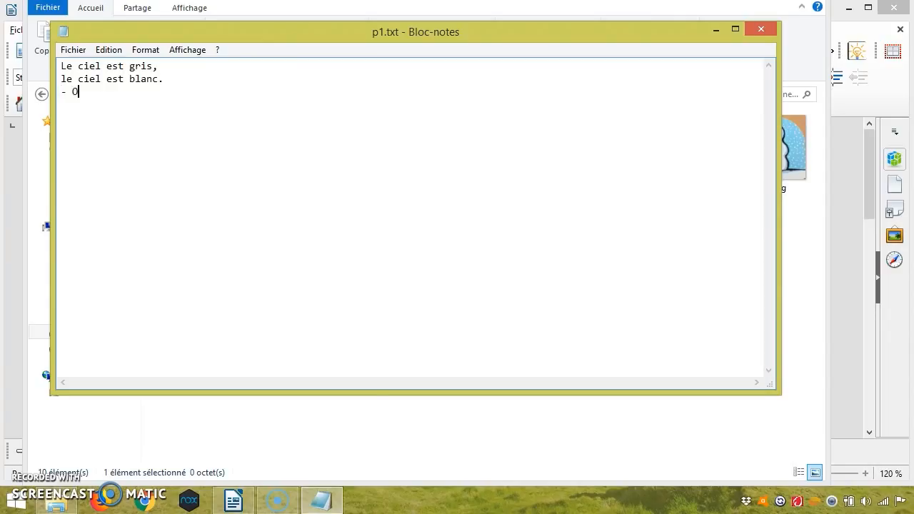
type("h, une PETITE boule de neige !")
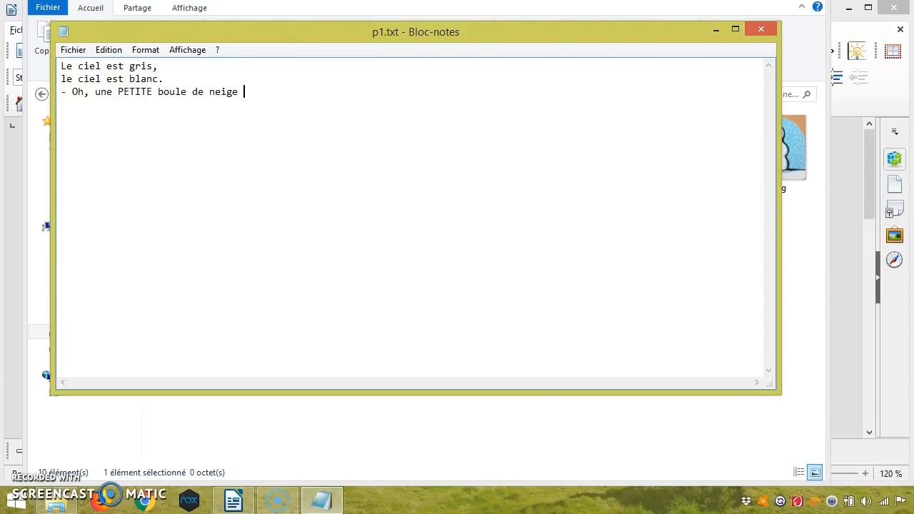
key("Return")
type("di")
key("BackSpace")
key("BackSpace")
type("dit l'oiseau.")
key("Return")
Step: Add the lines "- Comment on fait pour devenir", "GRAND ?" and "dit une minuscule voix." to the page text
type("- Comment")
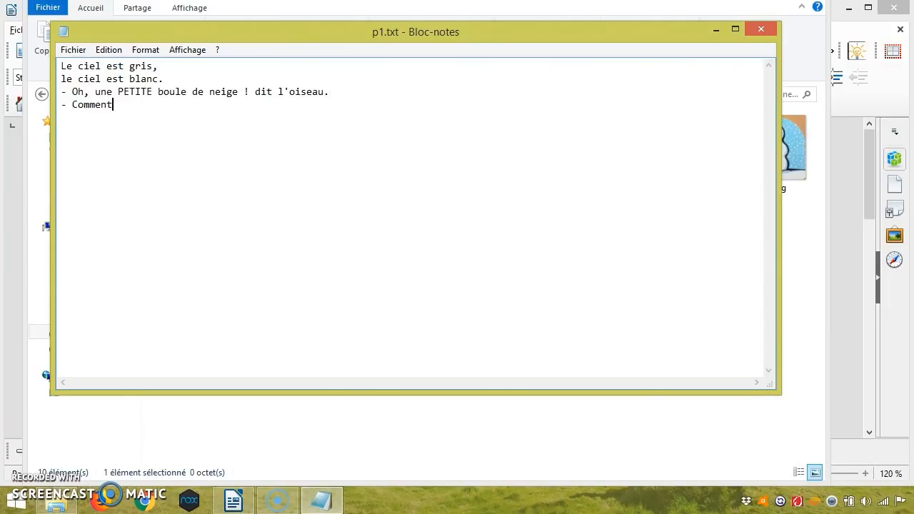
type(" on fait pour devenir gr")
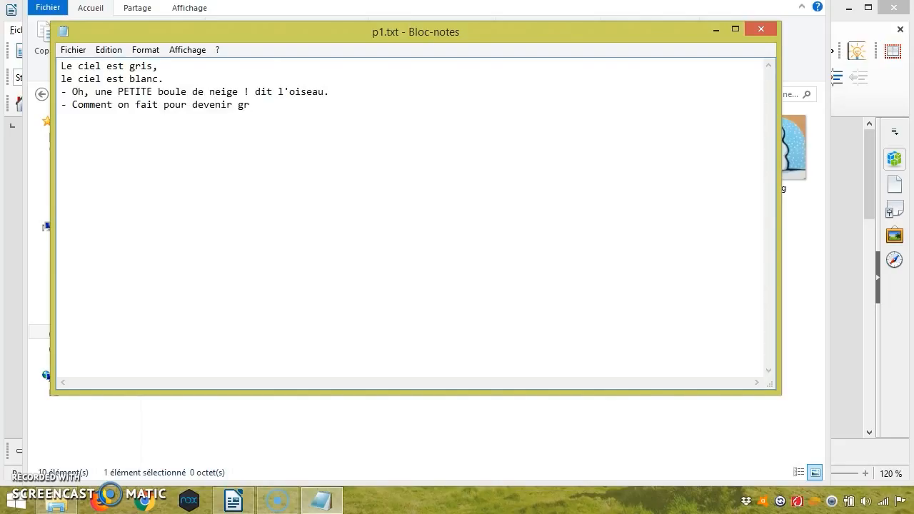
key("BackSpace")
key("BackSpace")
key("Return")
type("GRAND ?")
key("Return")
type("dit une minusc")
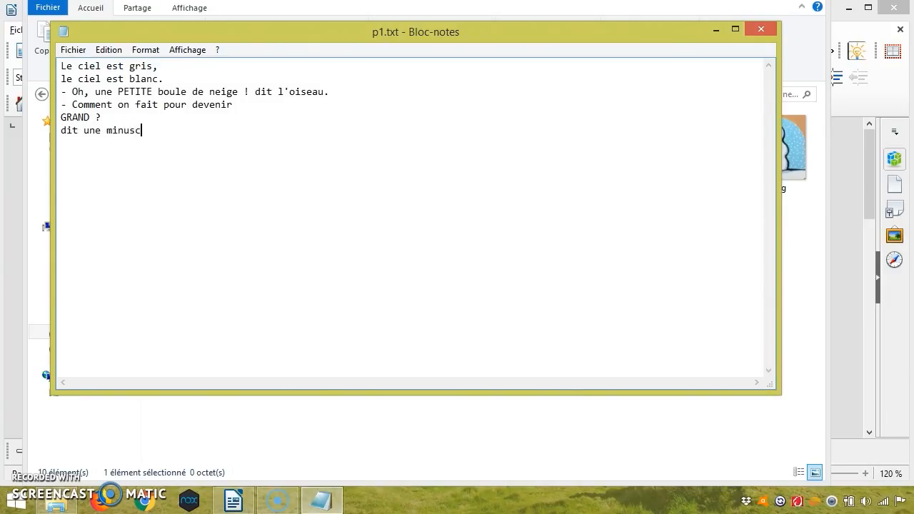
type("ule voix.")
key("Return")
Step: Finish the page text with the line "- Tu as bien le temps ! répond l'oiseau."
type("- Tu as bien le tem")
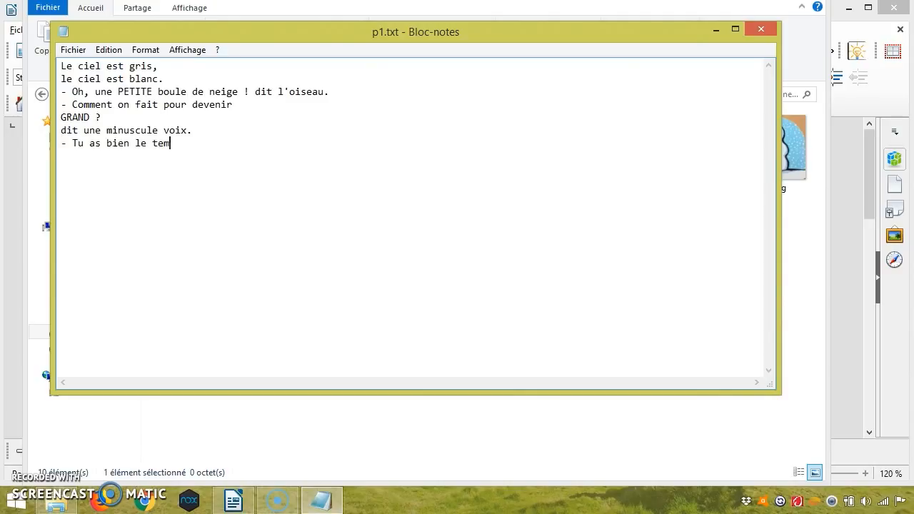
type("ps !")
key("Return")
type("ré")
key("BackSpace")
key("BackSpace")
key("BackSpace")
type("répon")
key("BackSpace")
type("d l'oiseau.")
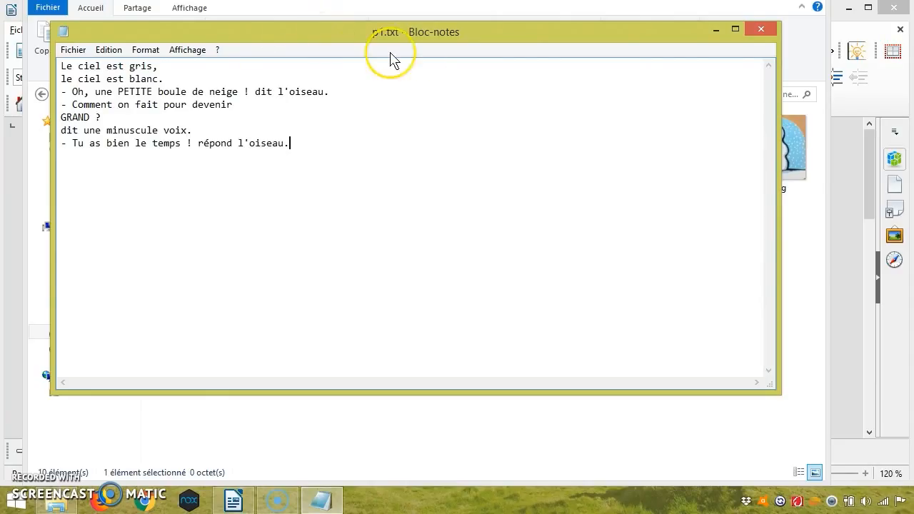
Step: Save p1.txt and close its Notepad window
left_click(72, 52)
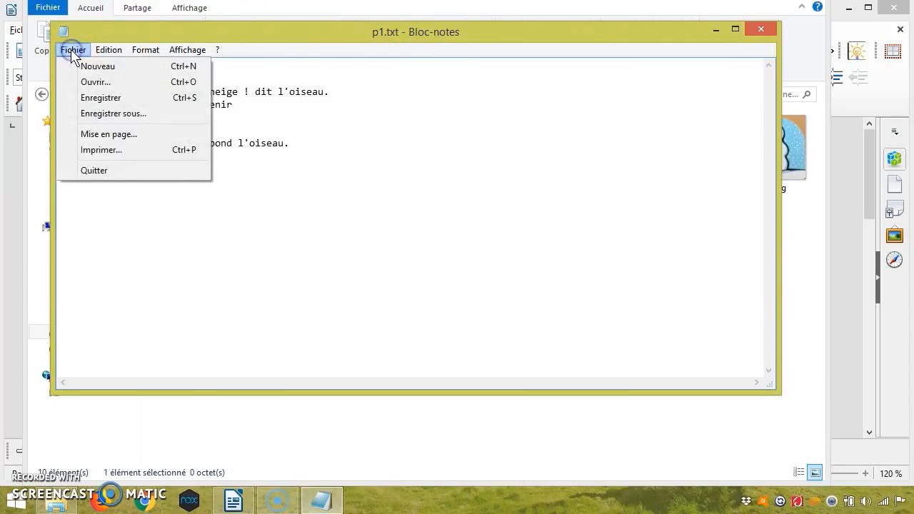
left_click(94, 98)
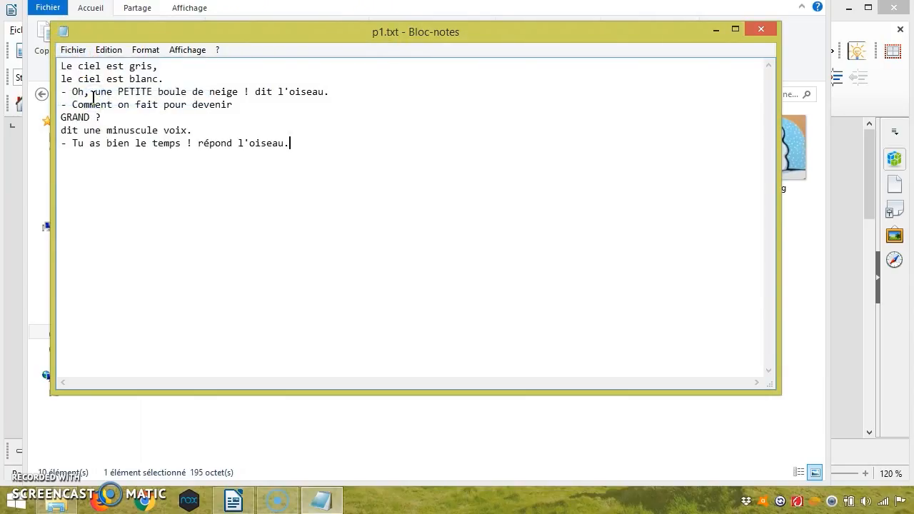
left_click(762, 28)
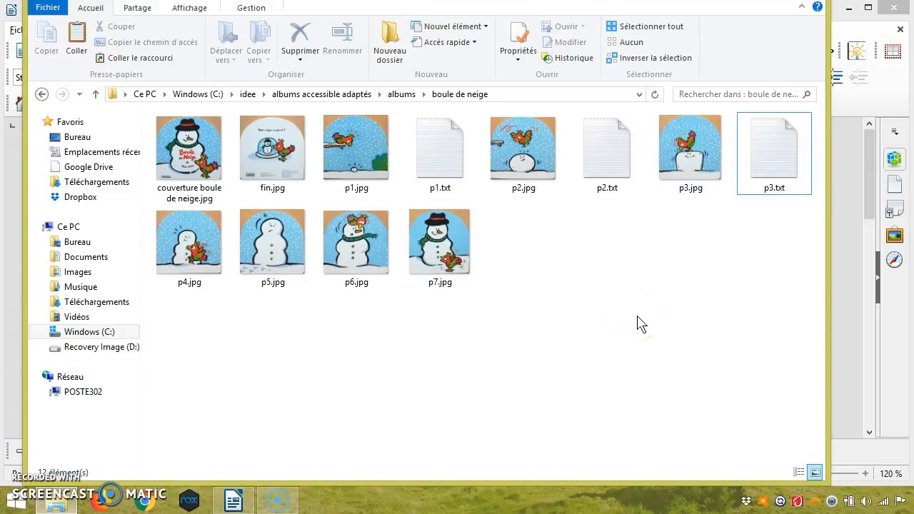
Step: Open p2.txt to examine the text of the second page, and exit Notepad
double_click(637, 158)
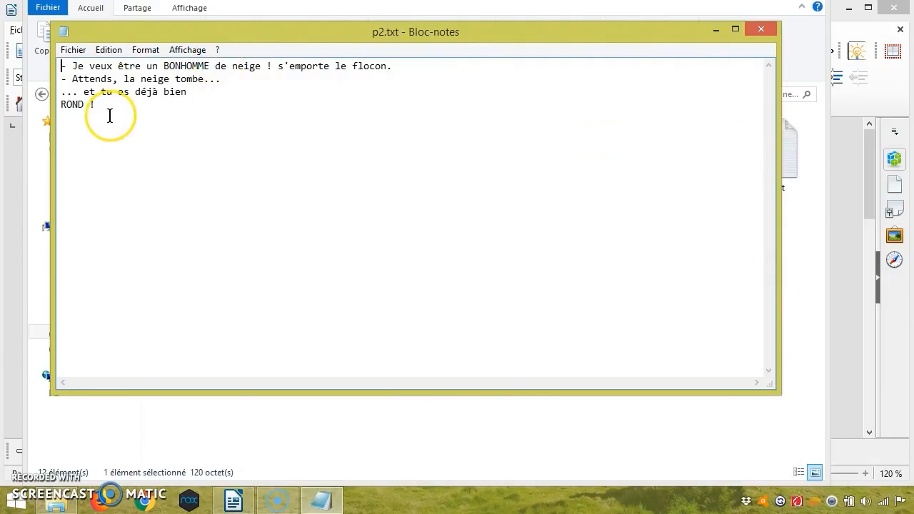
left_click(74, 50)
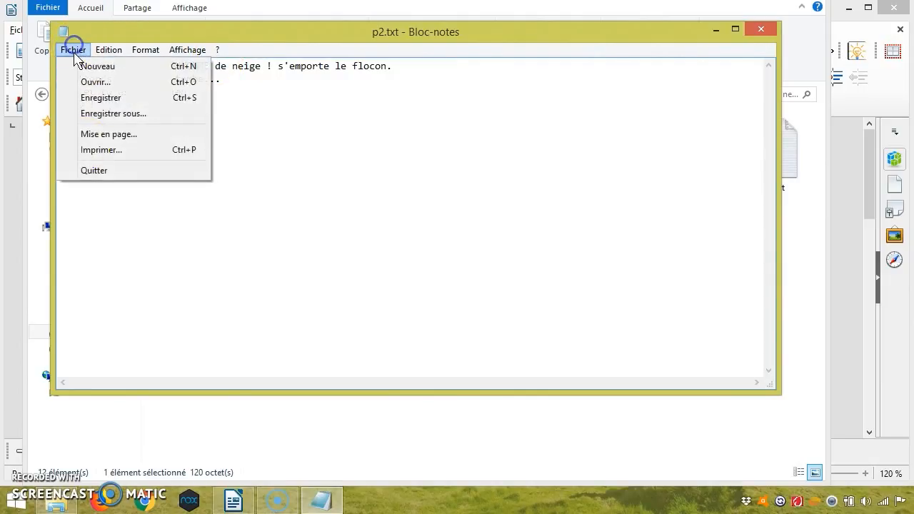
left_click(91, 171)
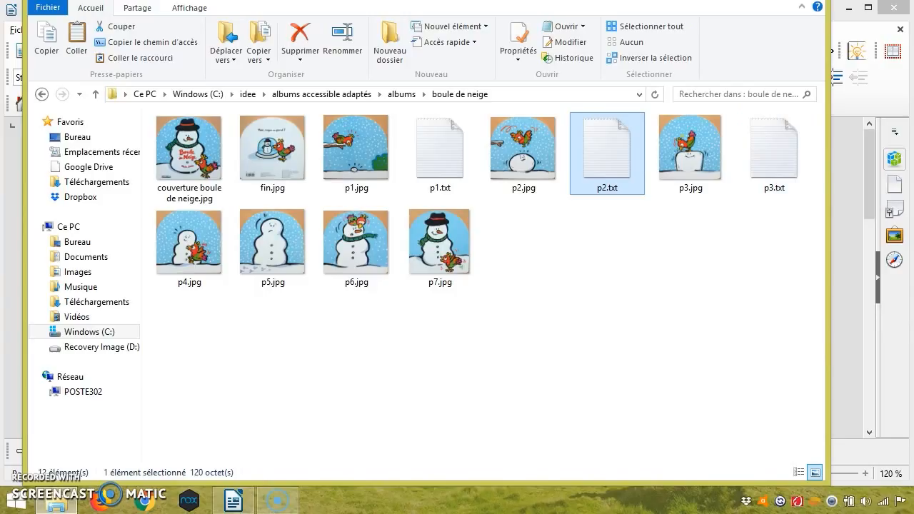
Step: Close the boule de neige folder window and select the Writer list item "gestion de la partie sonore du livre"
left_click_drag(682, 0, 675, 51)
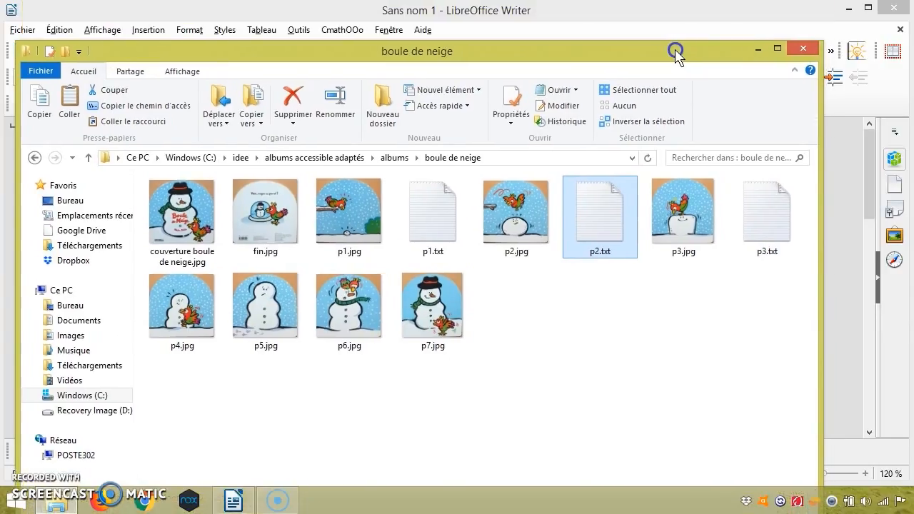
left_click(803, 48)
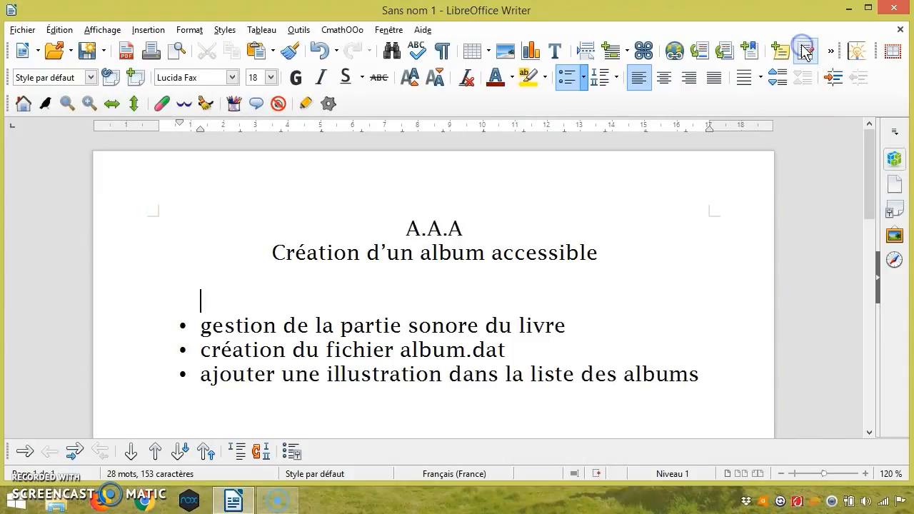
triple_click(295, 324)
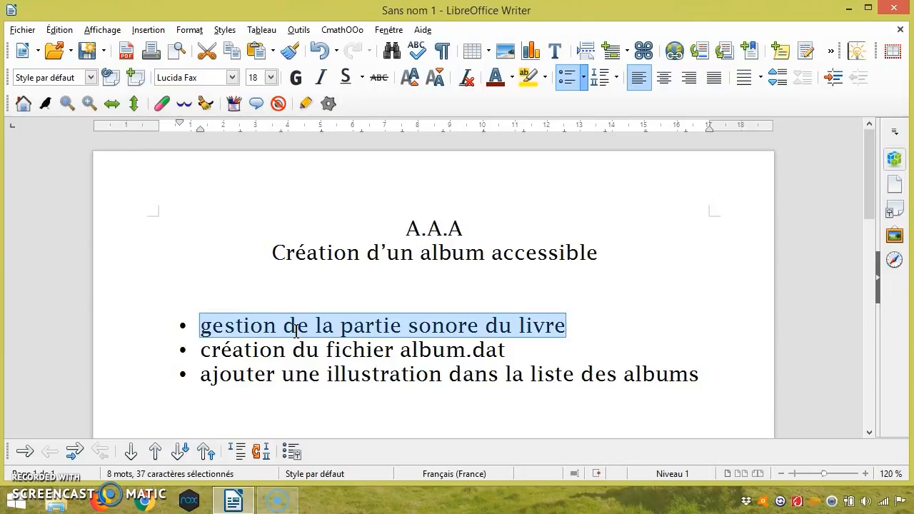
Step: Launch Audacity from the installed applications, bring its window fully into view and widen it across the screen
key("super")
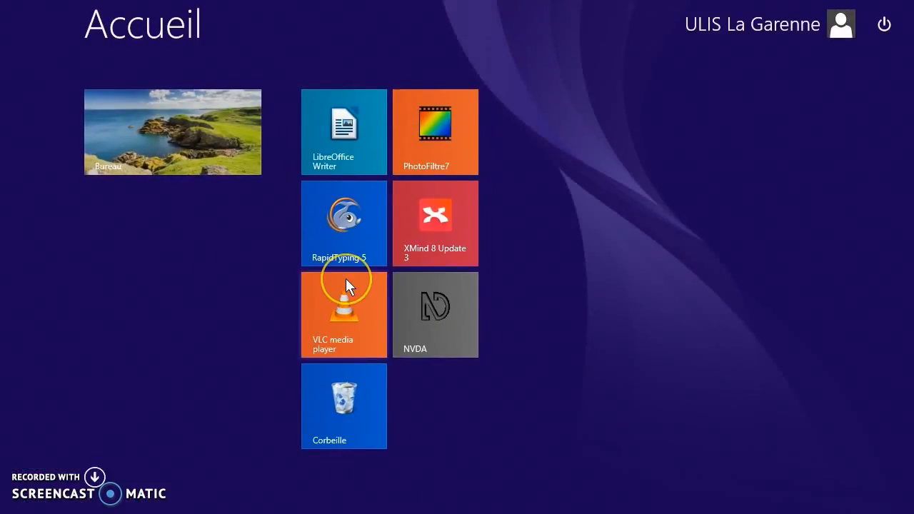
left_click(94, 477)
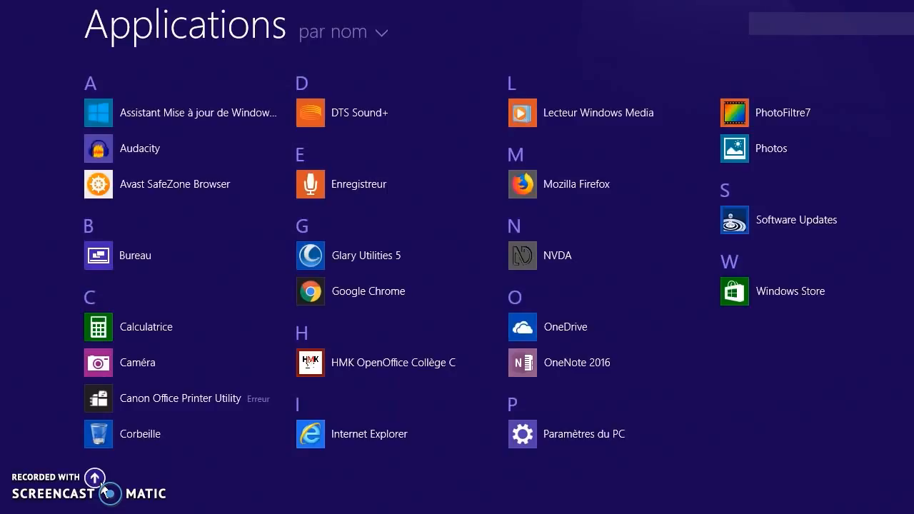
left_click(142, 148)
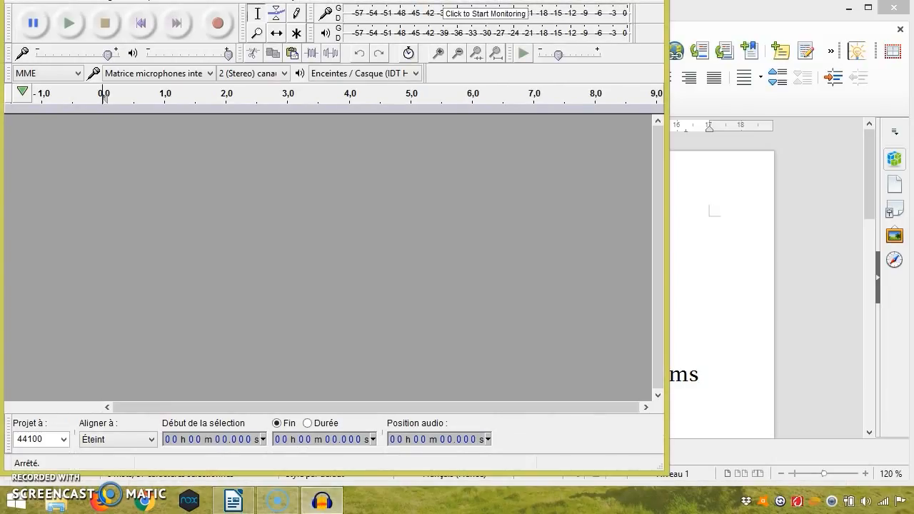
left_click_drag(555, 1, 562, 10)
left_click_drag(674, 109, 907, 104)
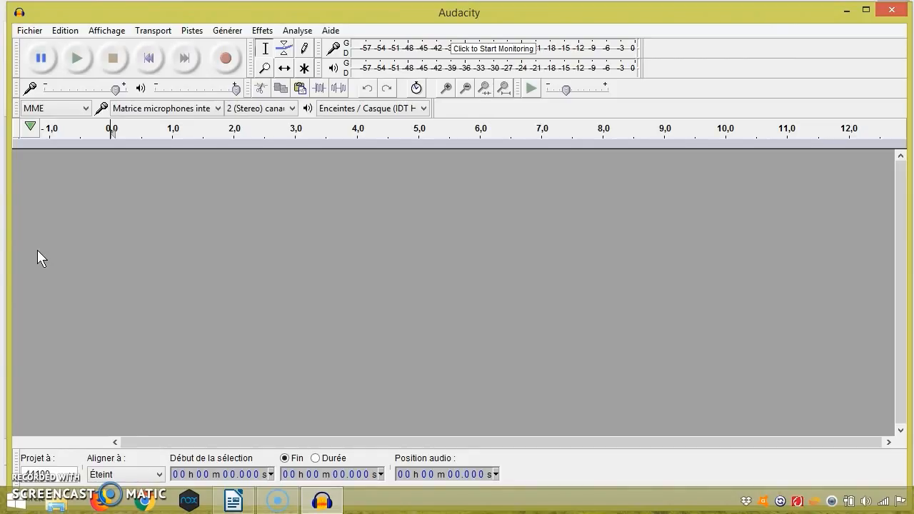
Step: Record a stereo narration track about 12 seconds long and stop the recording
left_click(226, 59)
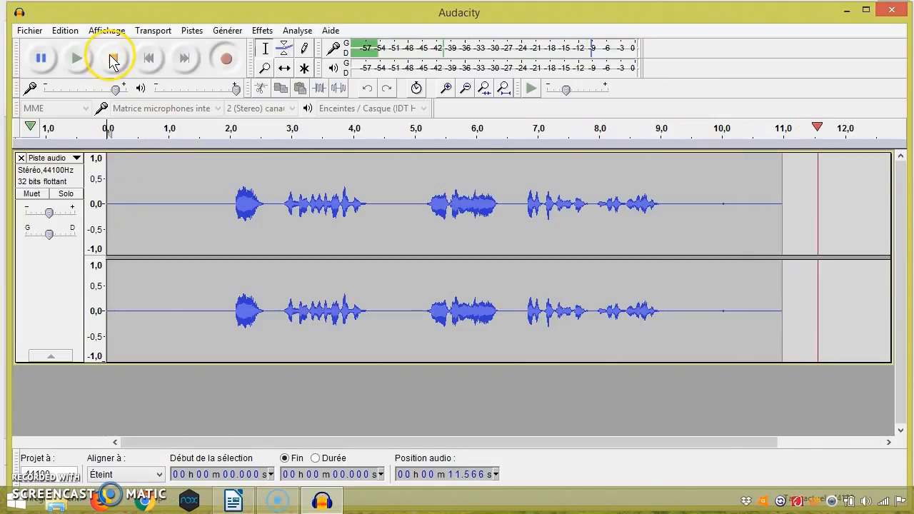
left_click(110, 60)
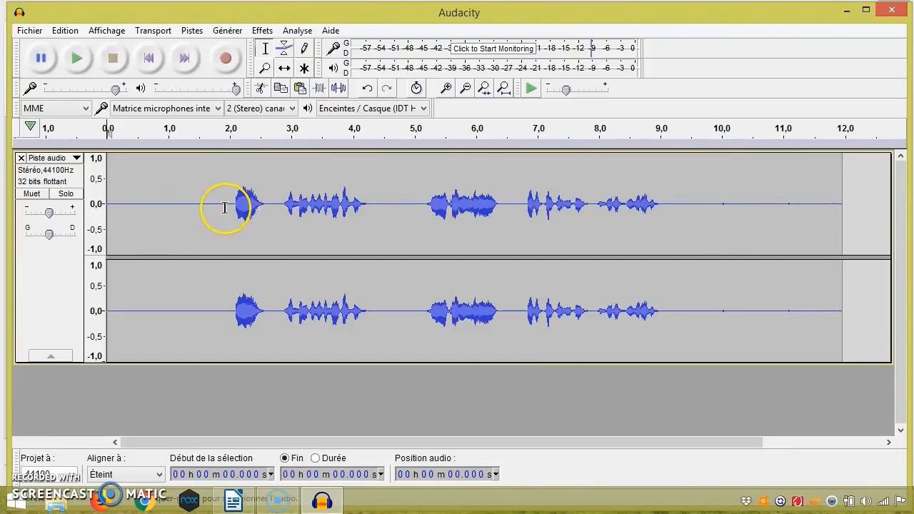
Step: Delete the first 2 seconds of silence and the trailing silence after about 7.2 s from the narration track
left_click(229, 309)
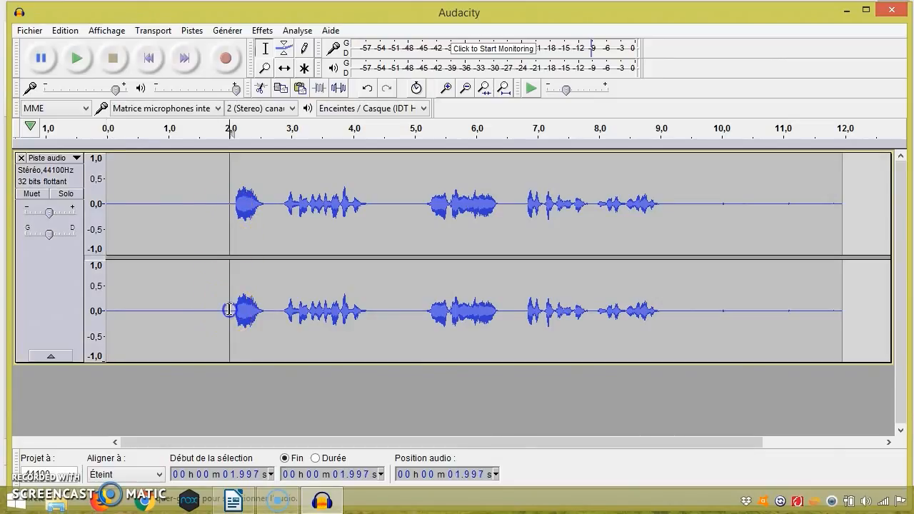
left_click_drag(228, 309, 87, 291)
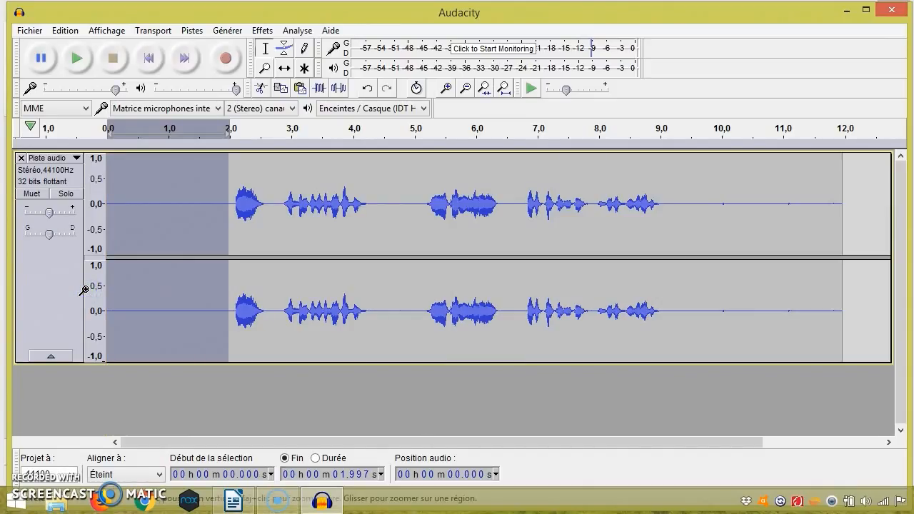
key("Delete")
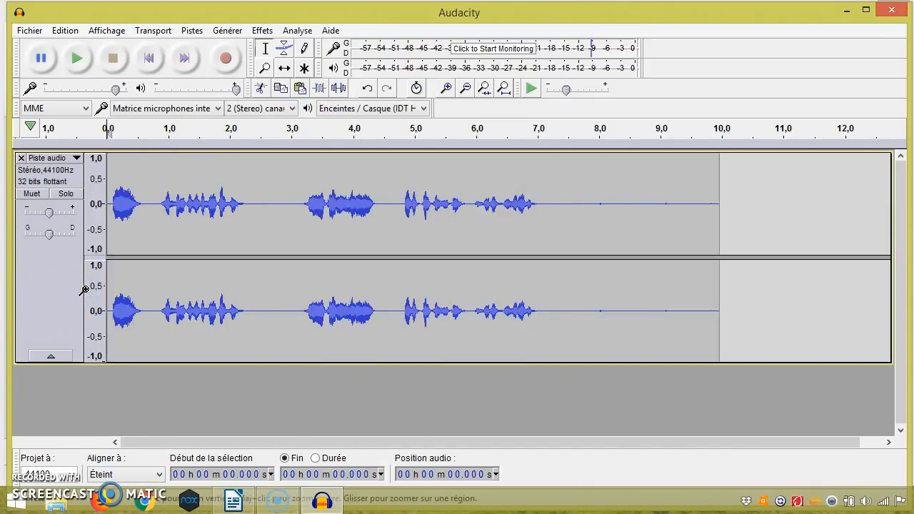
left_click(551, 312)
left_click_drag(552, 313, 759, 318)
key("Delete")
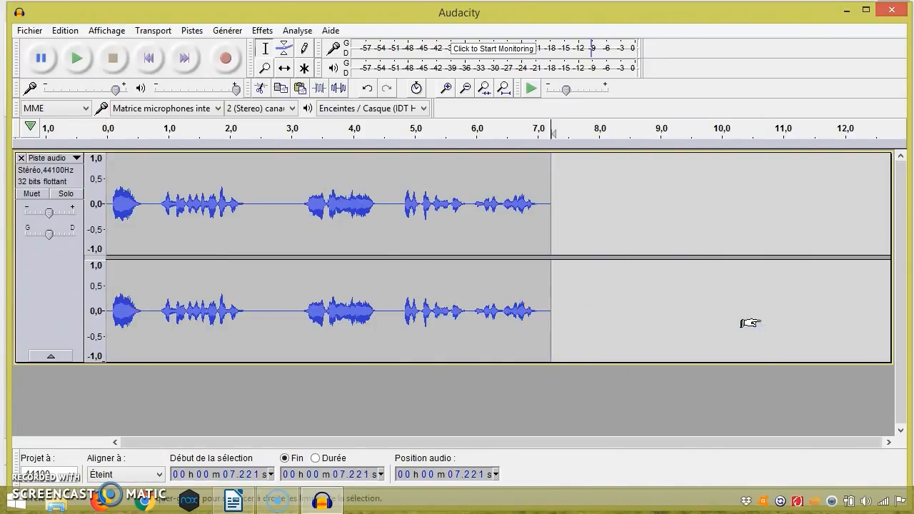
Step: Play back the trimmed narration from just before its first word to check the recording
left_click(280, 434)
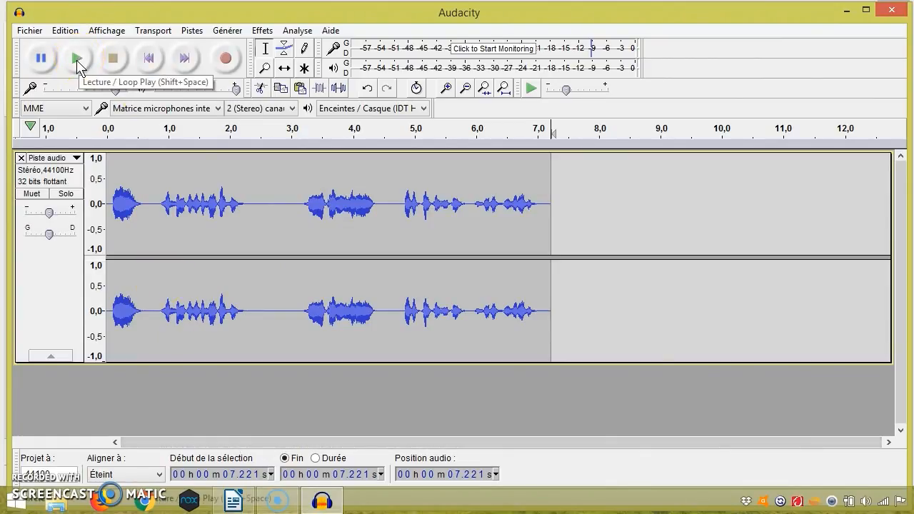
left_click(77, 59)
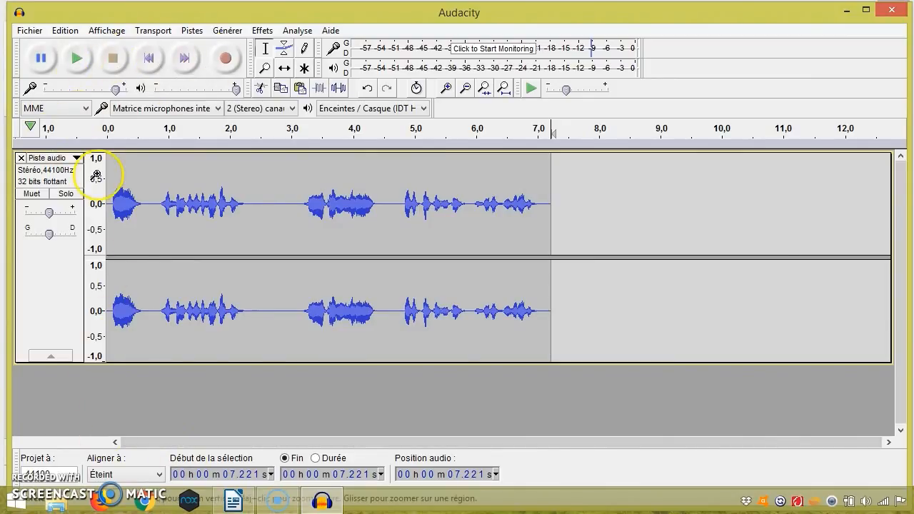
left_click(144, 237)
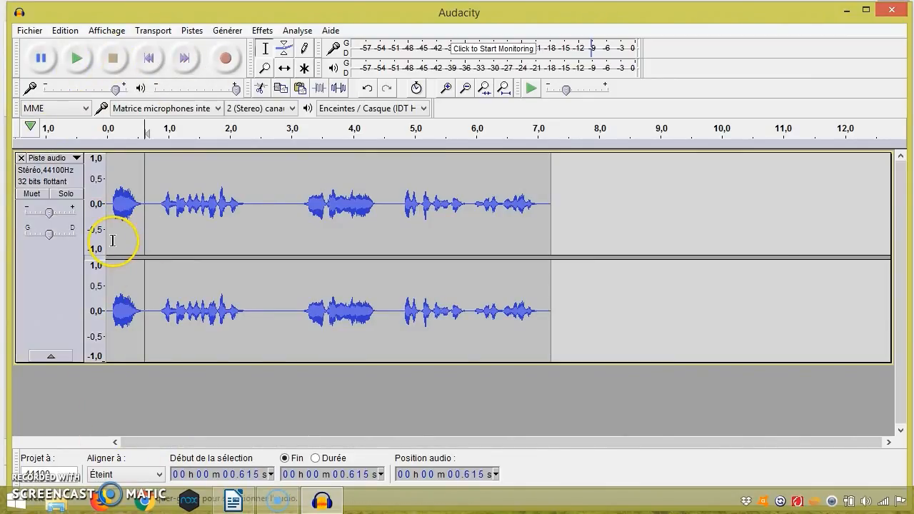
left_click(113, 239)
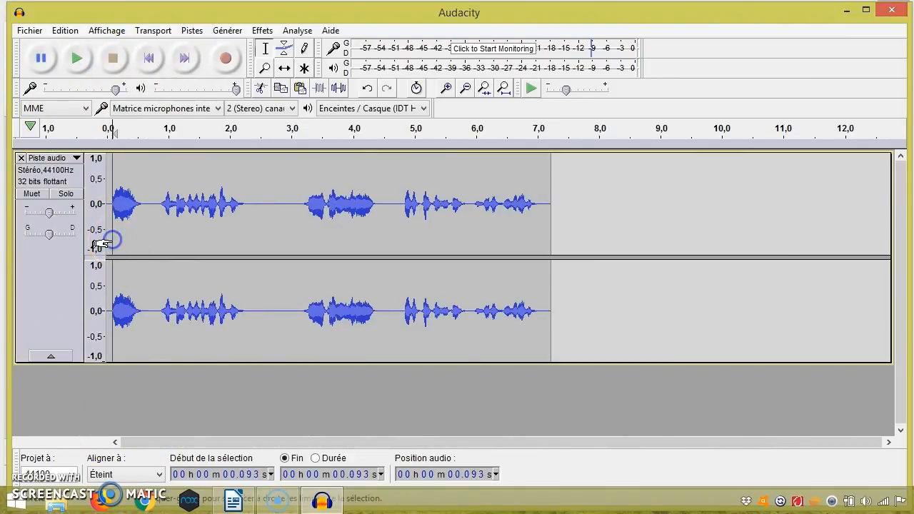
left_click(76, 60)
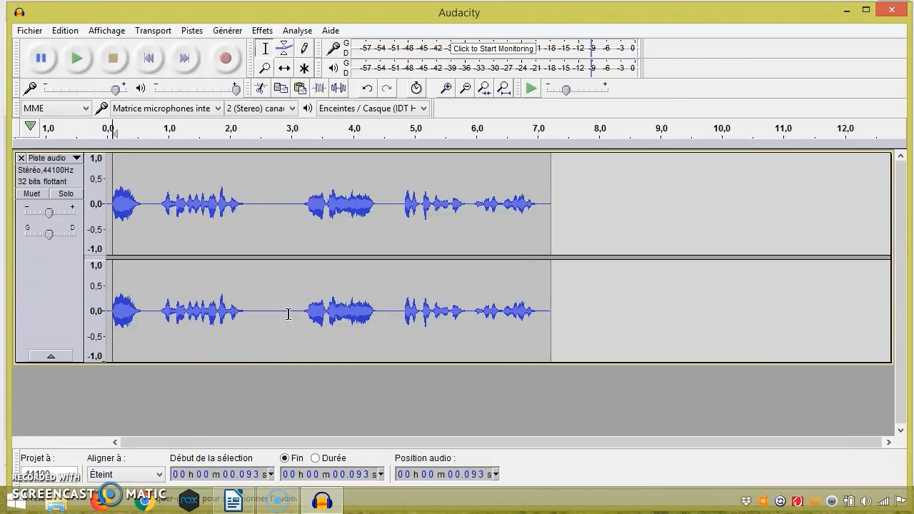
Step: Select the whole narration track, try an amplification of 6.8 dB in the Amplify effect, and cancel it
left_click(156, 190)
left_click(107, 300)
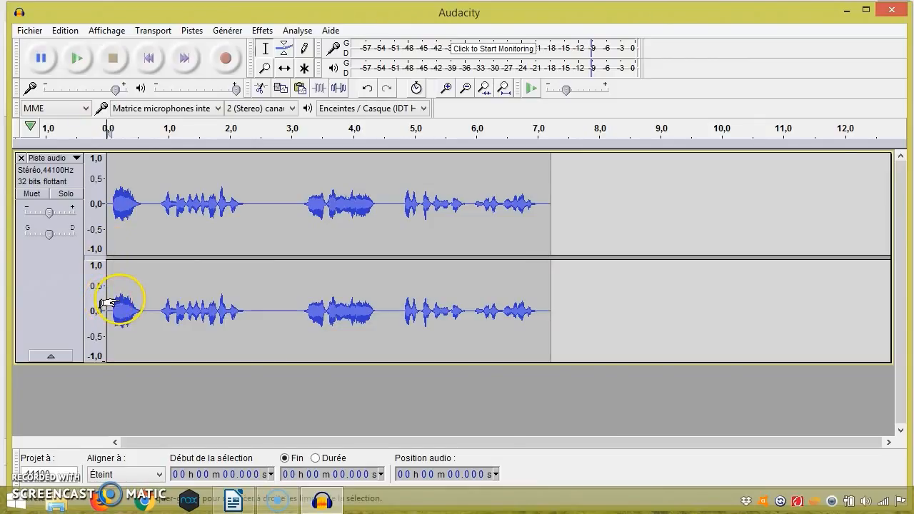
double_click(107, 304)
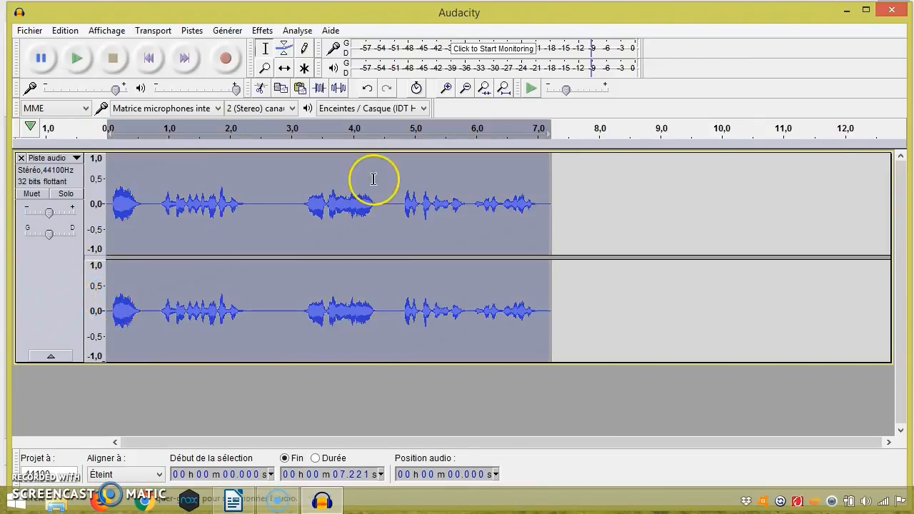
left_click(264, 31)
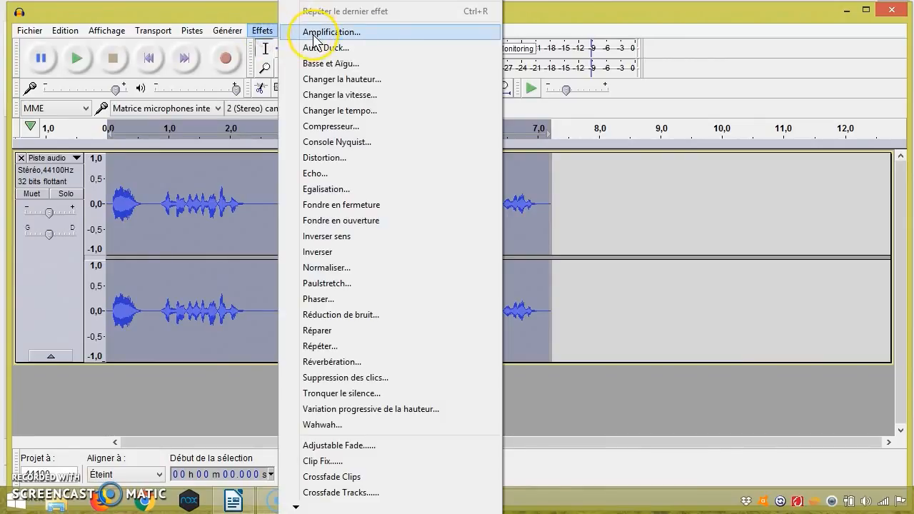
left_click(315, 33)
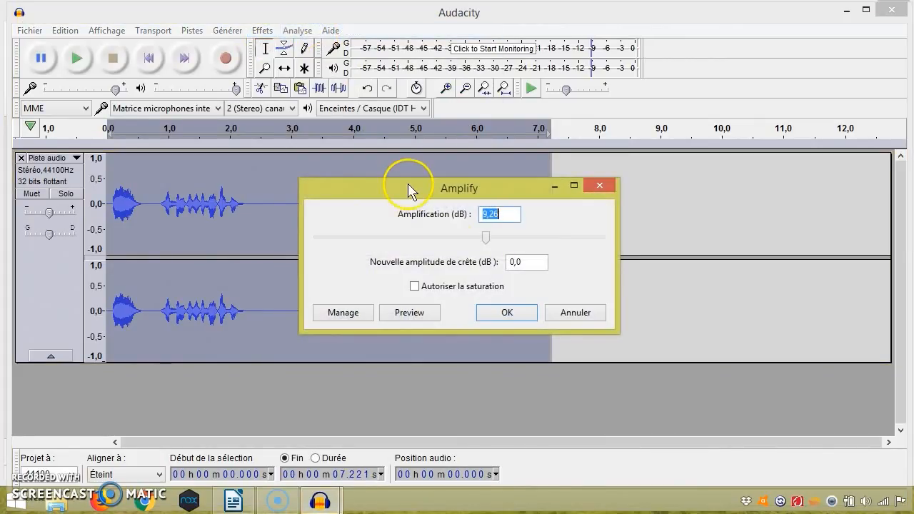
left_click_drag(432, 239, 480, 242)
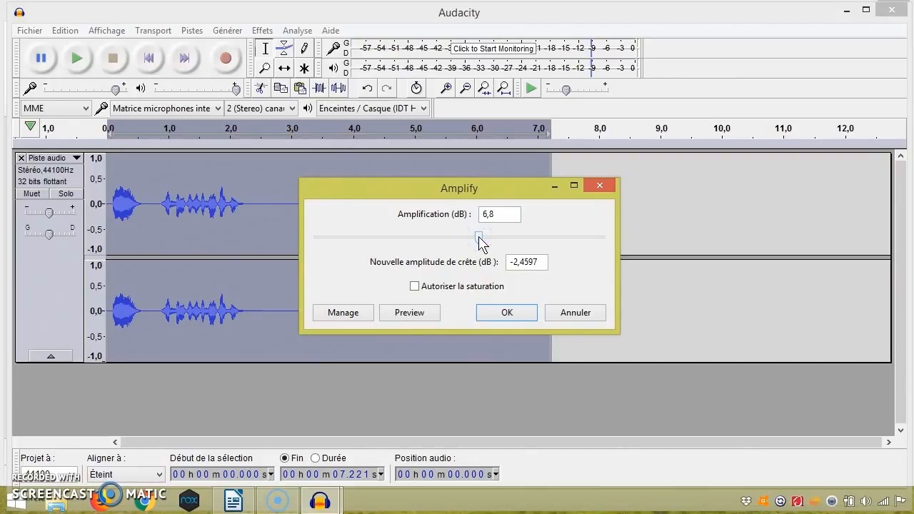
left_click(571, 313)
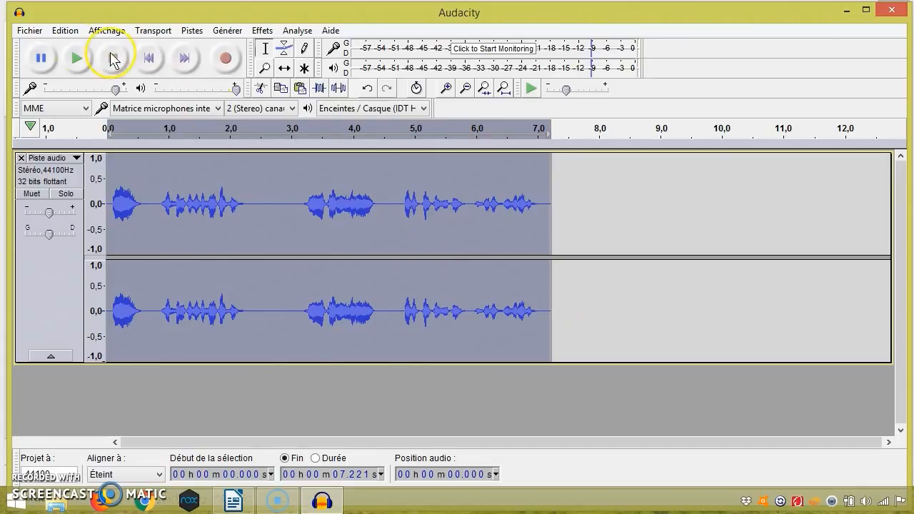
Step: Export the audio to the desktop (Bureau) as p4 in WAV (Microsoft) signed 16-bit PCM format, leaving the metadata tags empty
left_click(30, 32)
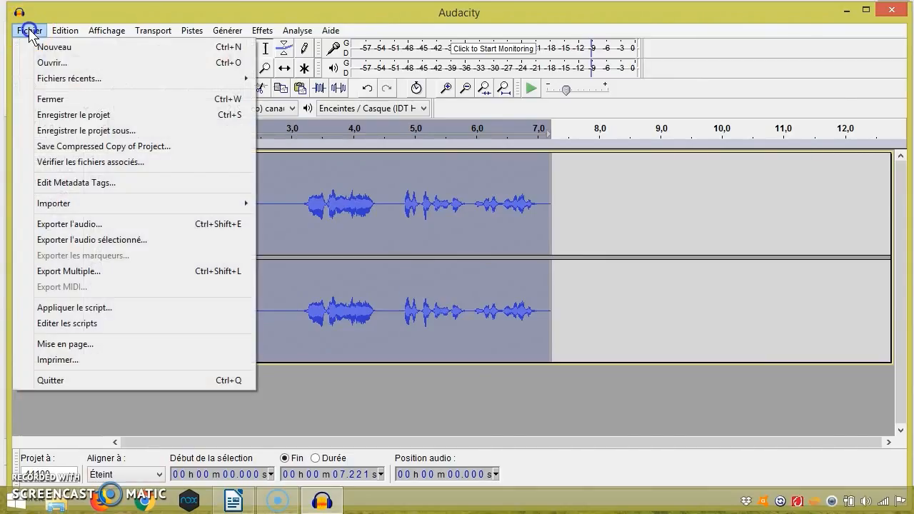
left_click(98, 223)
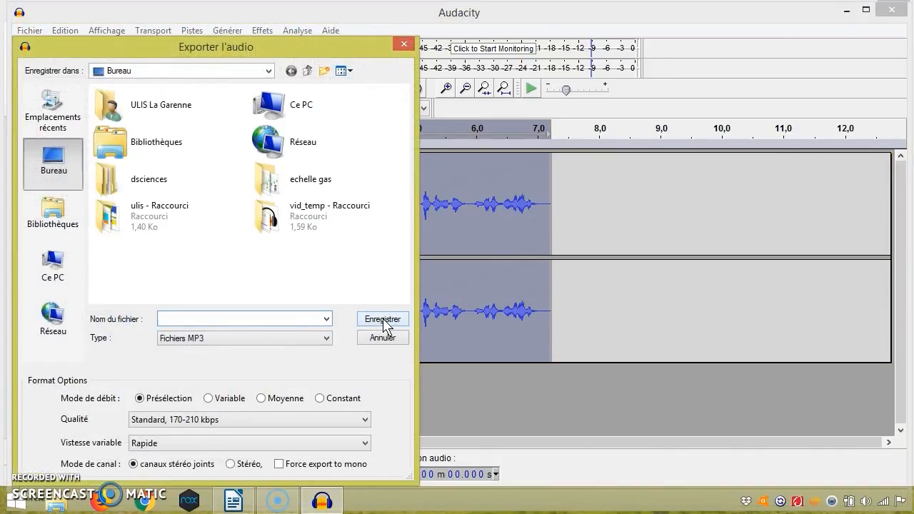
left_click_drag(245, 45, 298, 18)
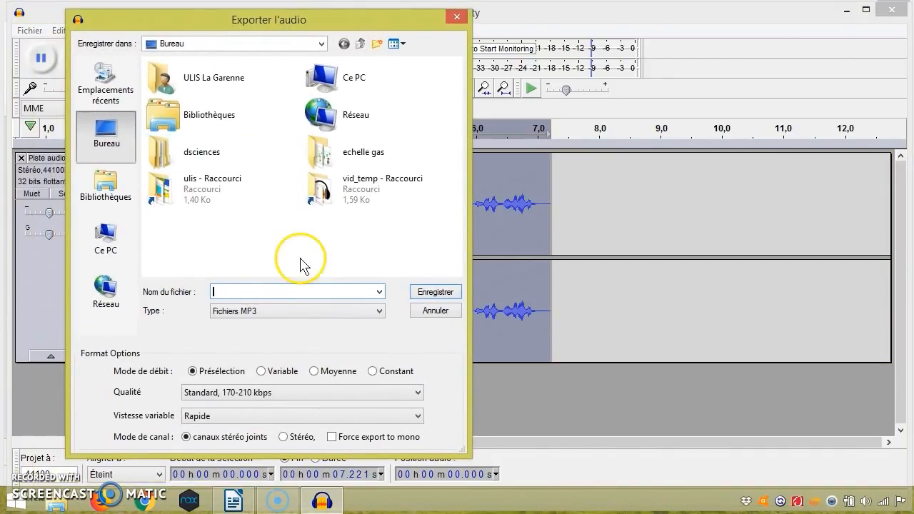
left_click(257, 315)
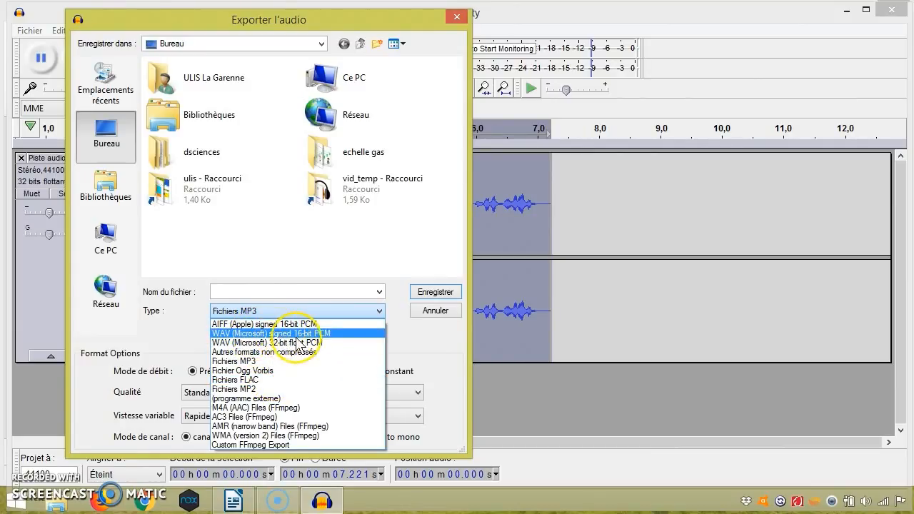
left_click(285, 334)
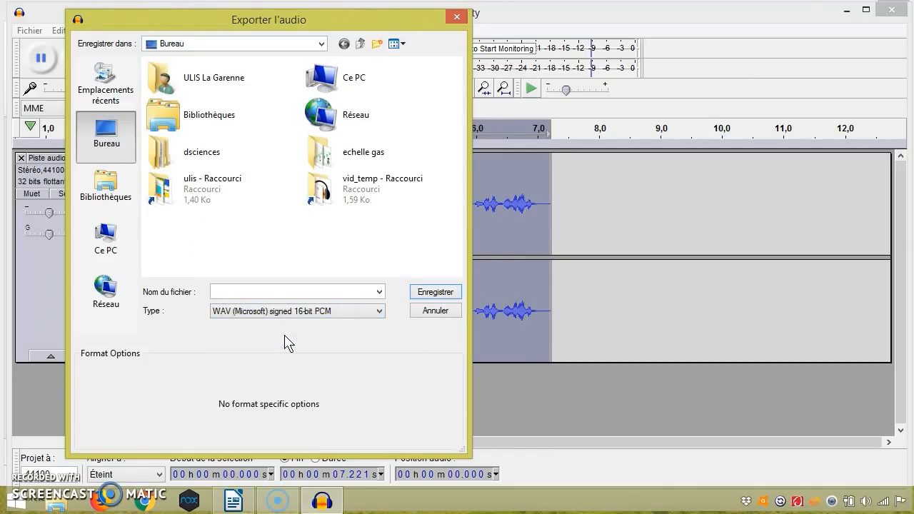
left_click(106, 129)
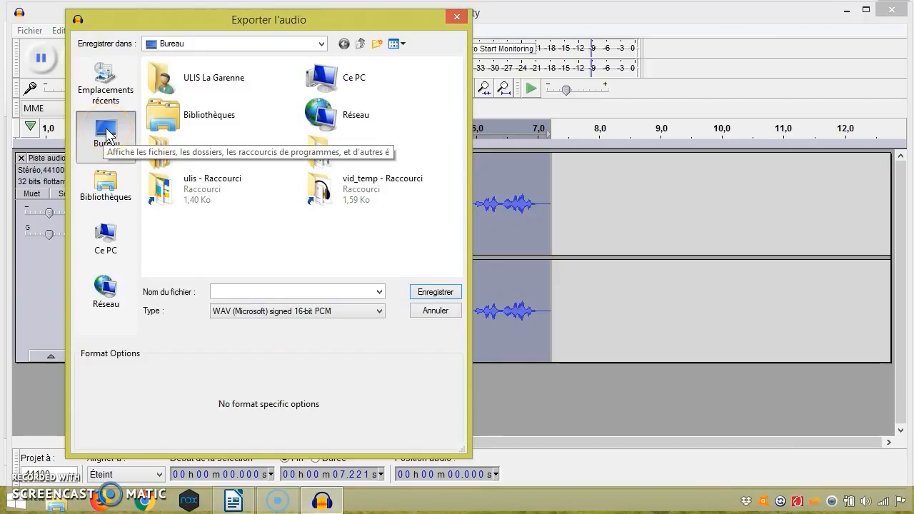
left_click(228, 290)
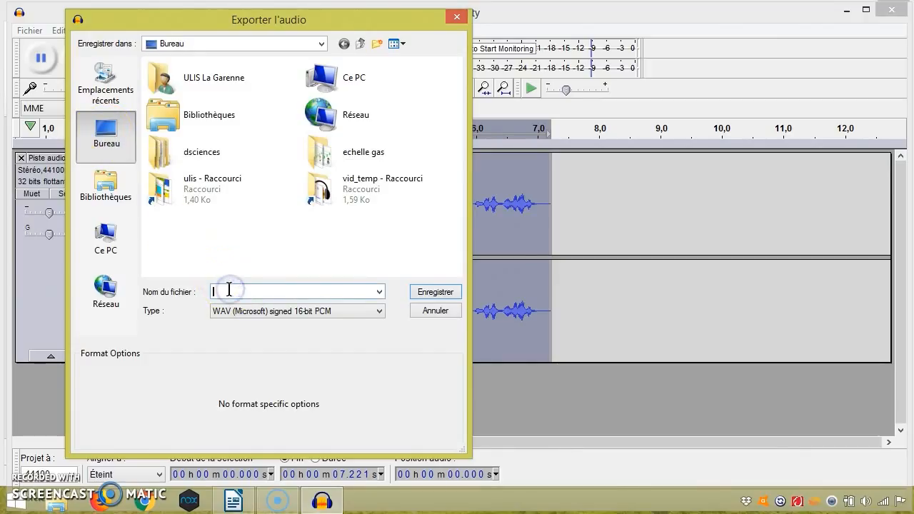
type("p4")
left_click(434, 294)
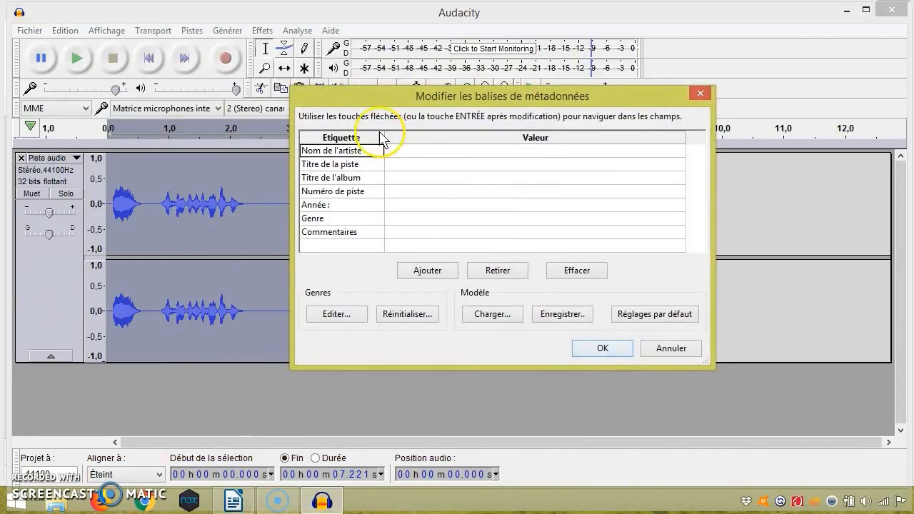
left_click(602, 350)
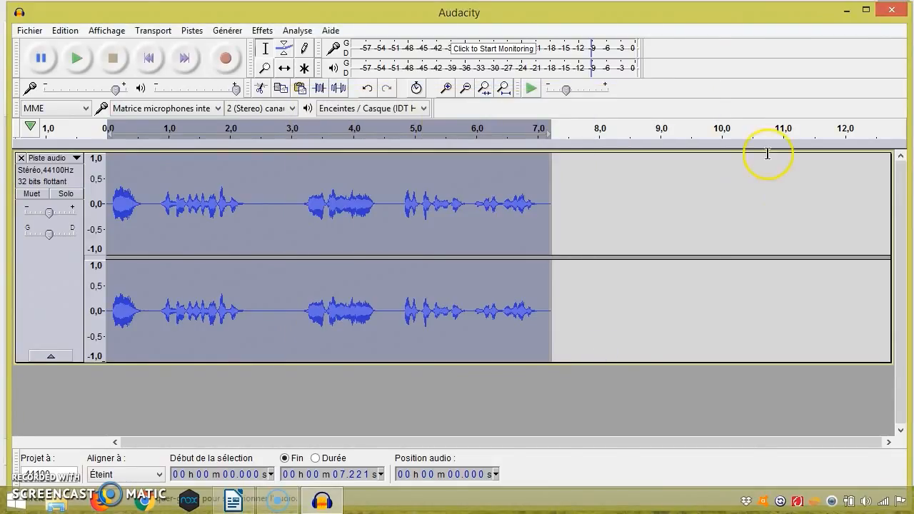
Step: Close Audacity without saving the project and bring the desktop into view
left_click(892, 13)
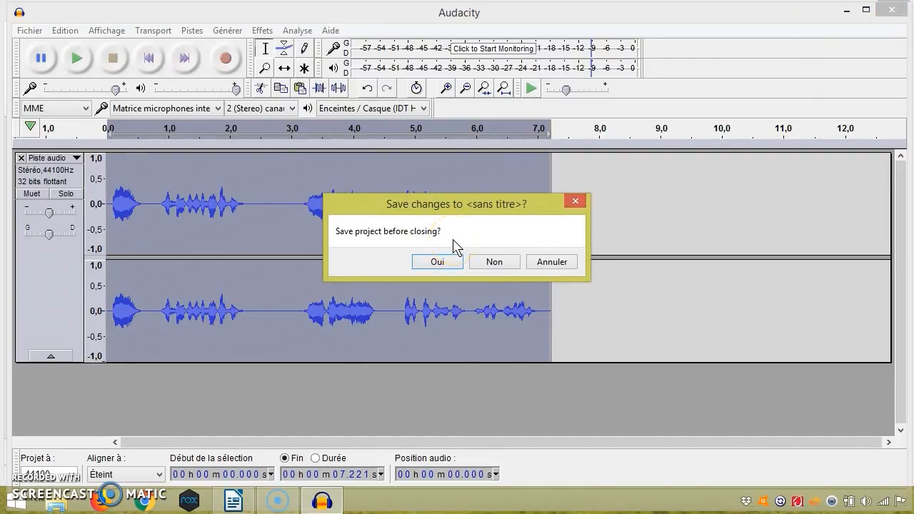
left_click(492, 264)
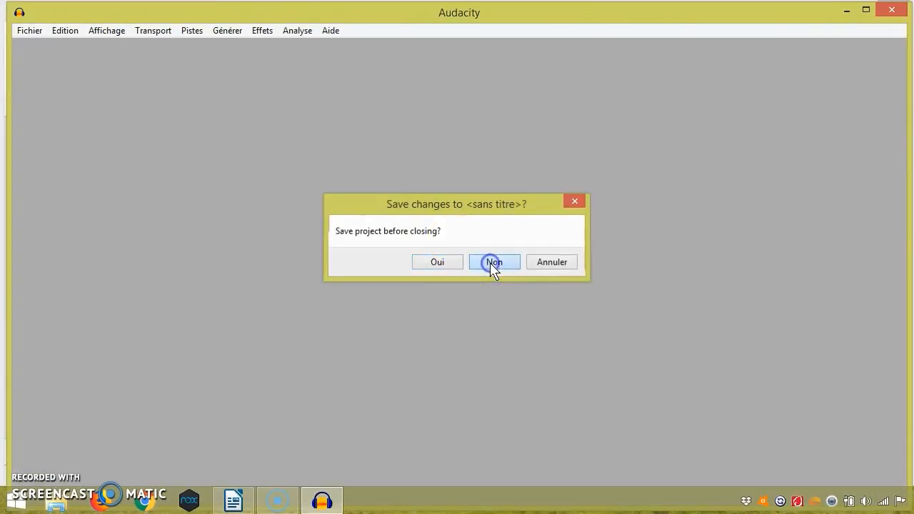
left_click(848, 9)
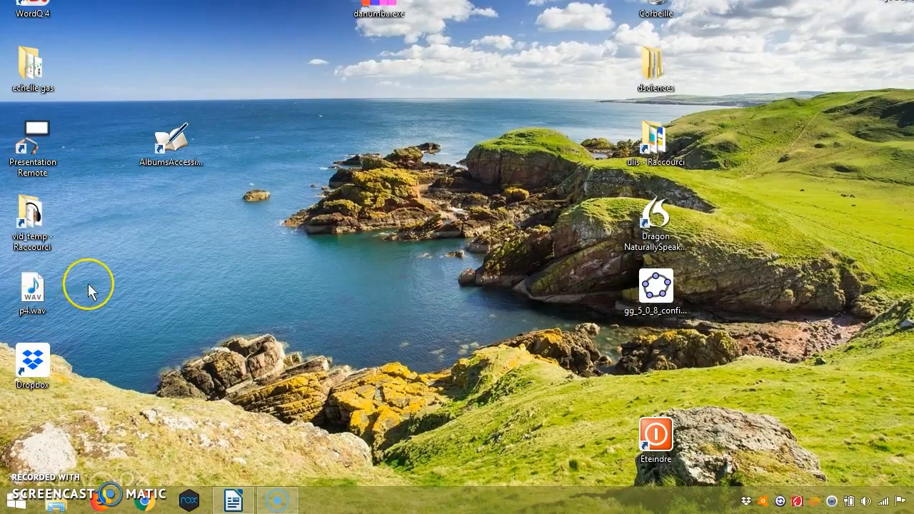
Step: Move p4.wav from the desktop into the boule de neige folder under albums in the AlbumsAccessibles program location
right_click(36, 305)
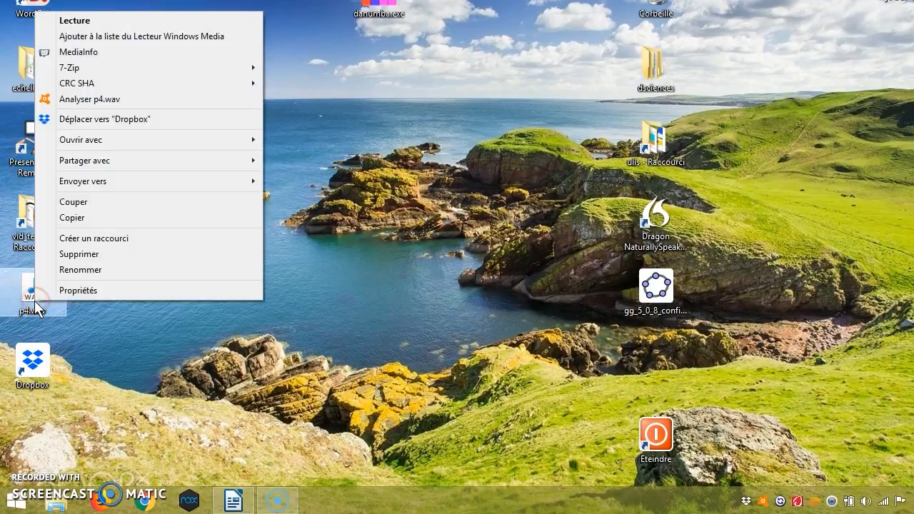
left_click(72, 202)
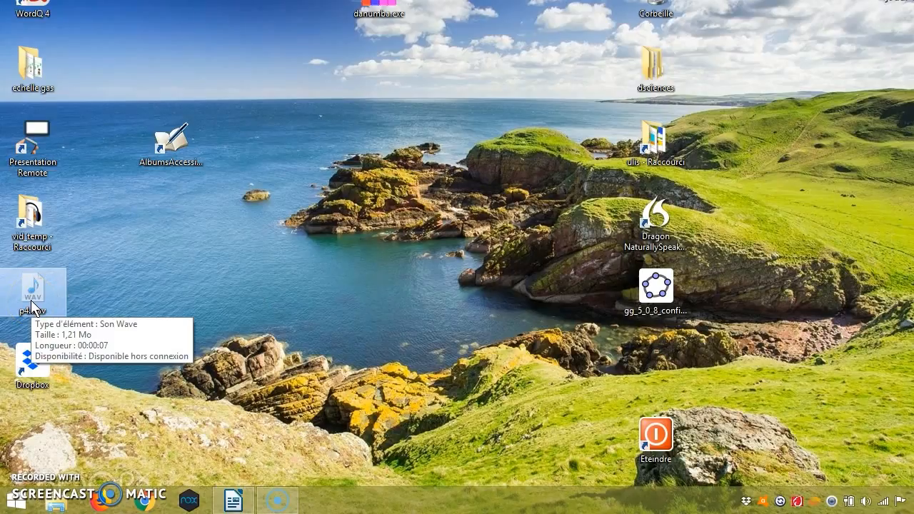
right_click(169, 157)
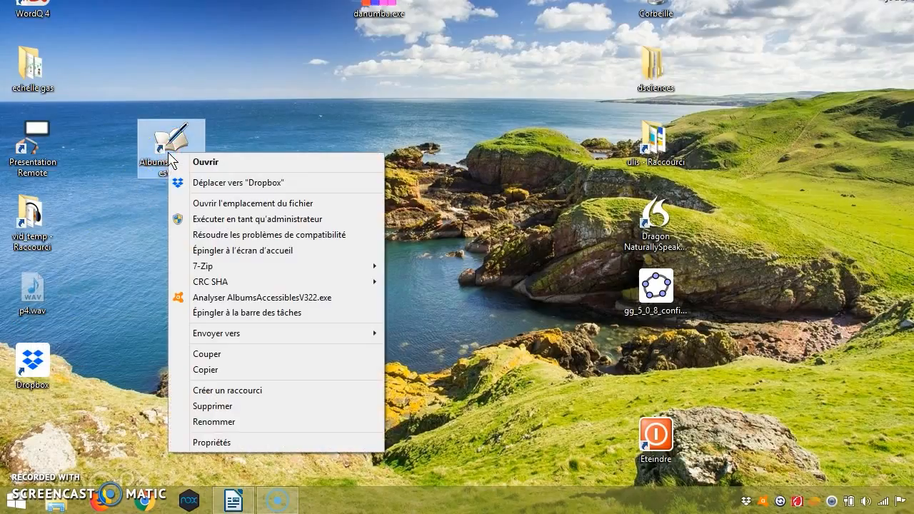
left_click(196, 203)
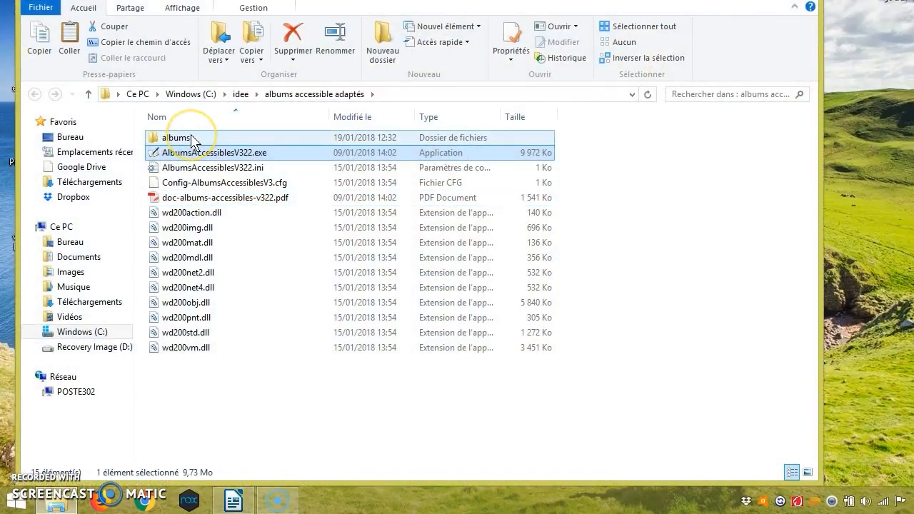
double_click(192, 141)
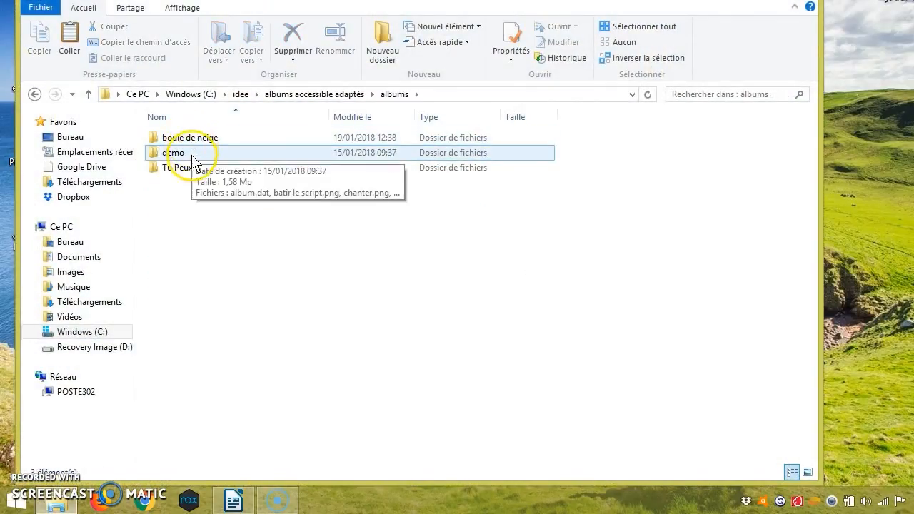
double_click(191, 138)
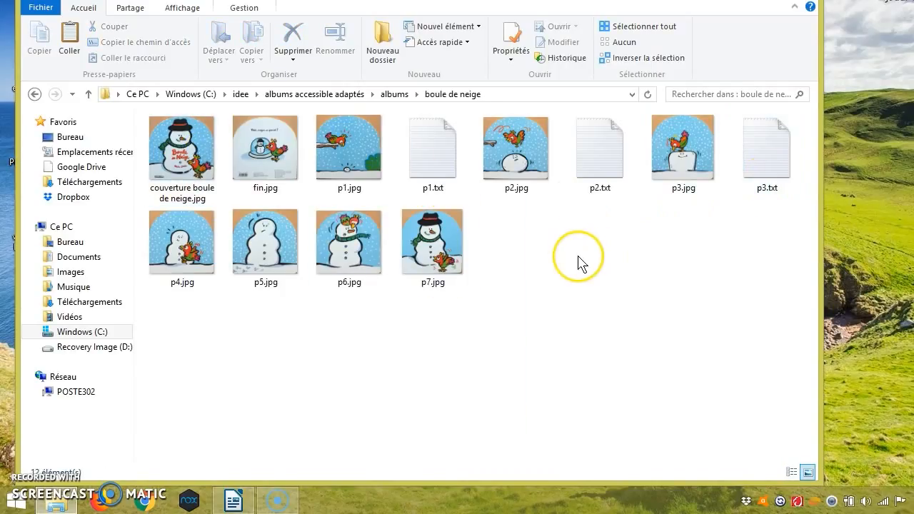
right_click(525, 249)
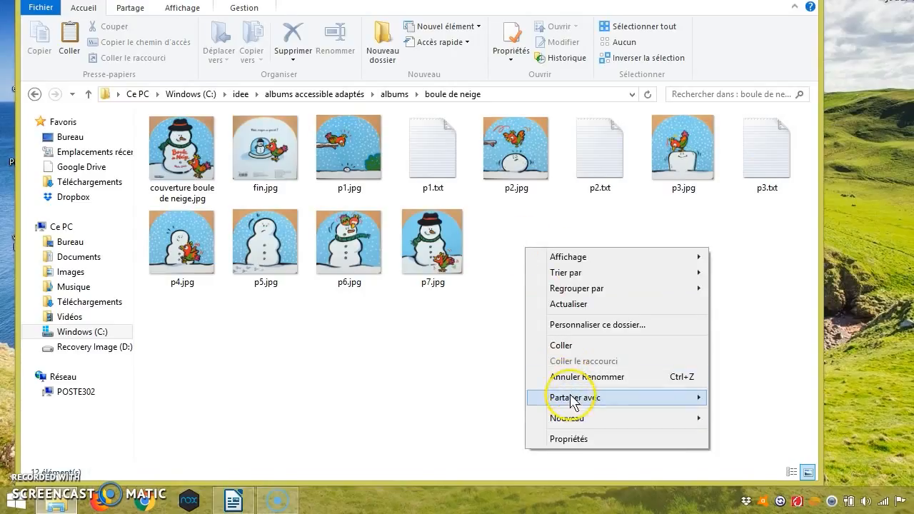
left_click(570, 347)
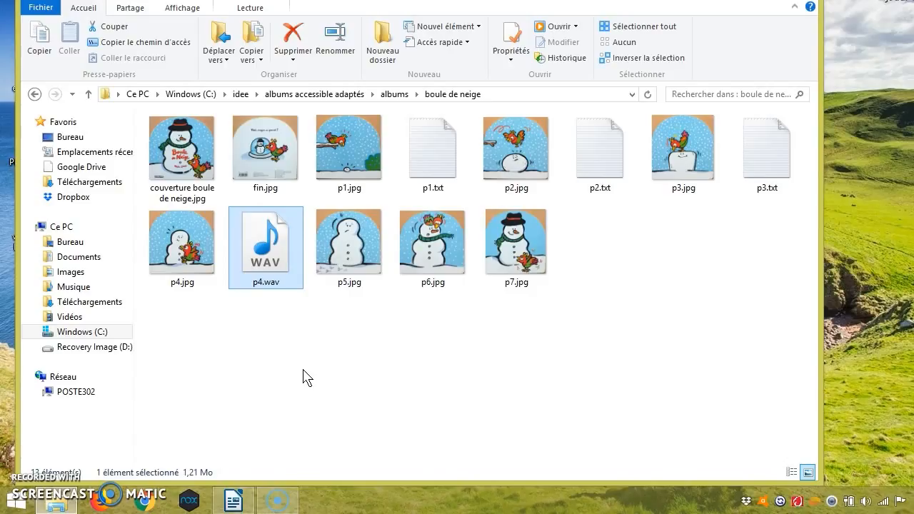
Step: Switch to the LibreOffice Writer notes, highlight album.dat in the list of remaining tasks, and leave the document open without saving it
left_click(233, 499)
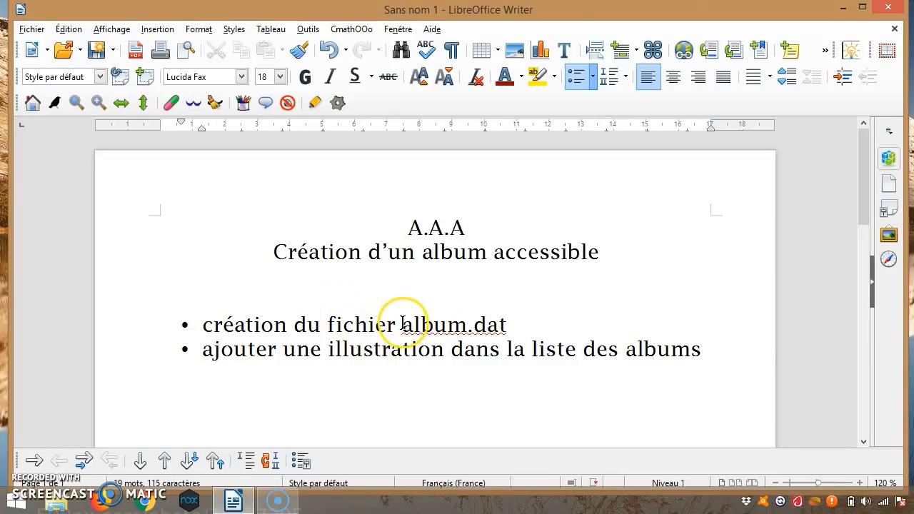
left_click_drag(402, 325, 514, 326)
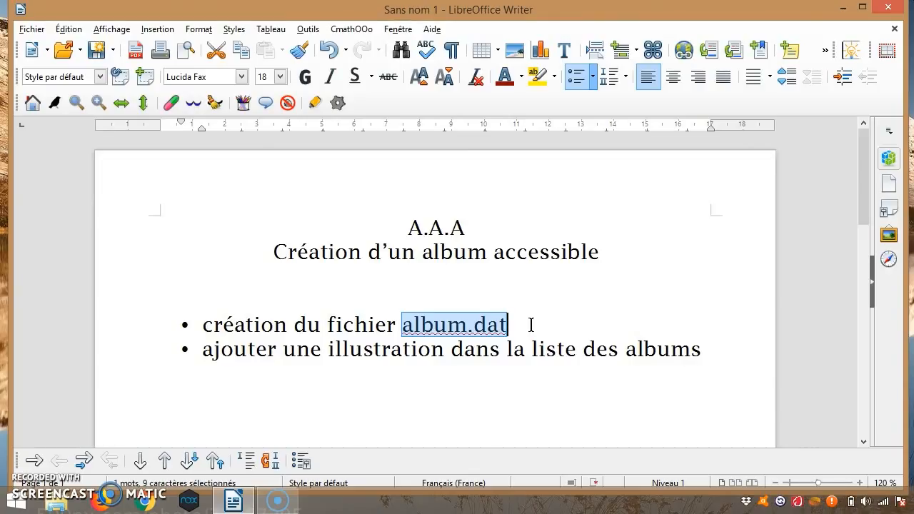
left_click(359, 367)
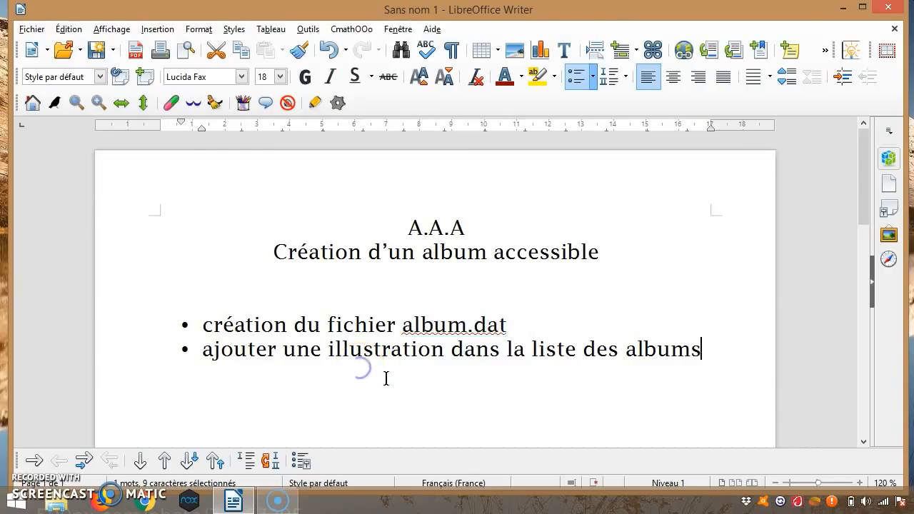
left_click(888, 10)
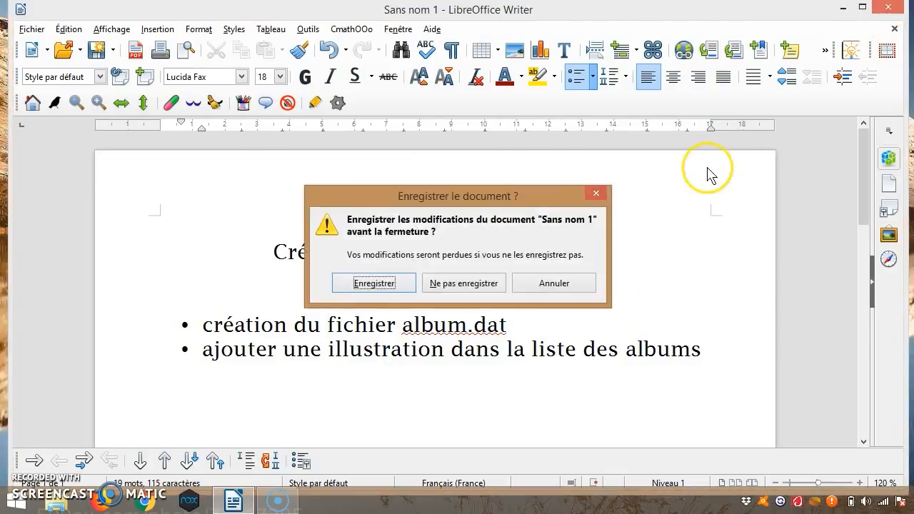
left_click(562, 285)
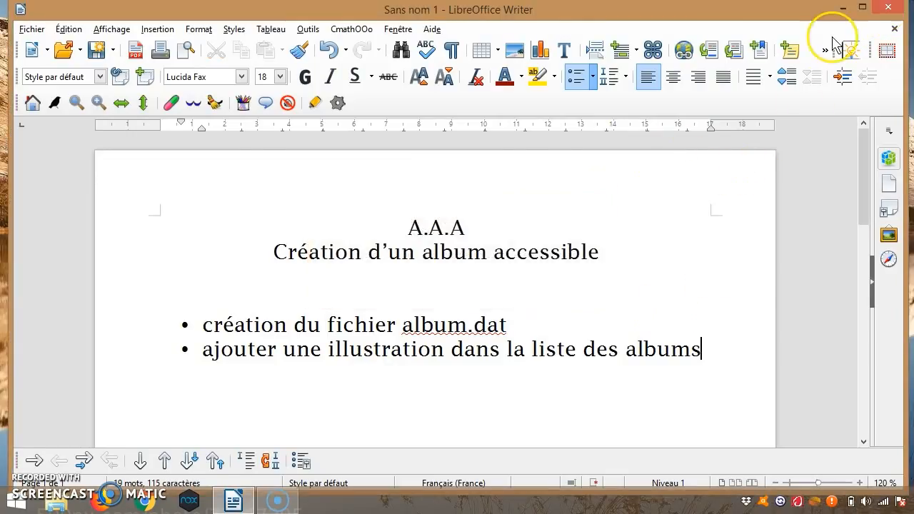
left_click(863, 7)
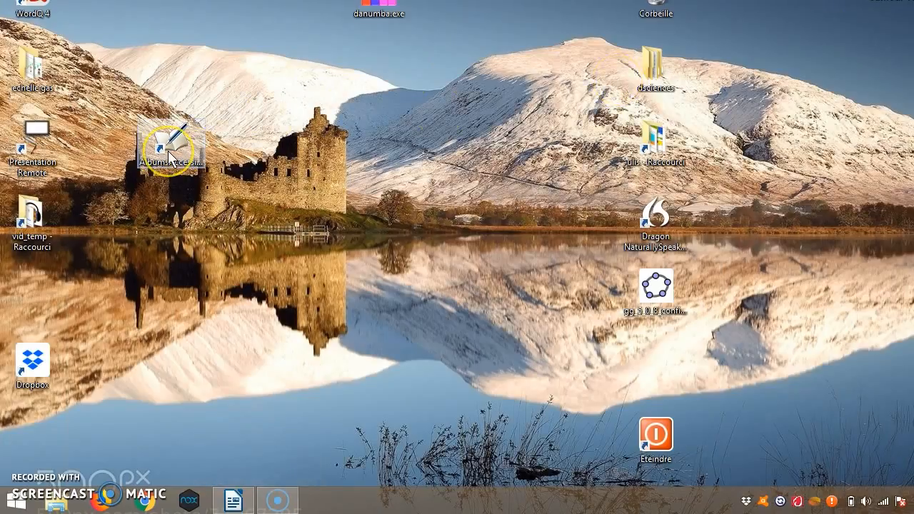
Step: Open the file location of the AlbumsAccessibles desktop shortcut and go to the boule de neige folder inside albums
right_click(168, 153)
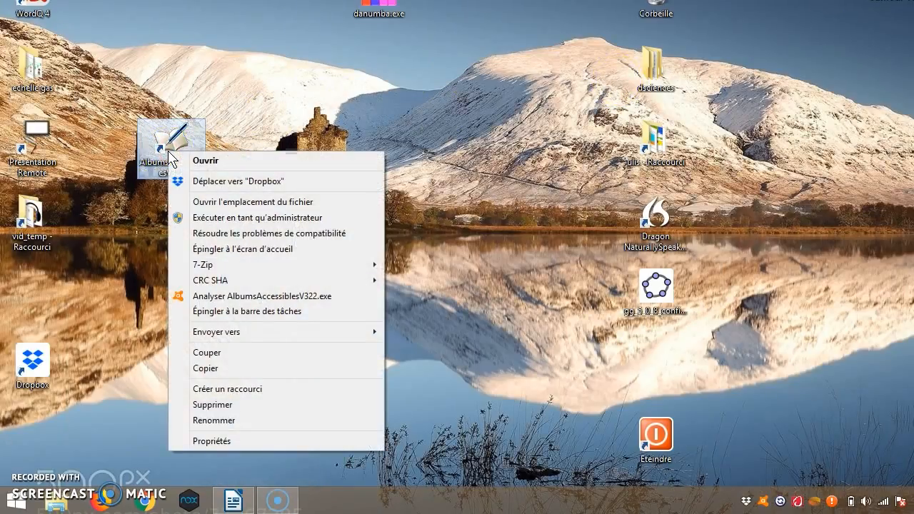
left_click(231, 204)
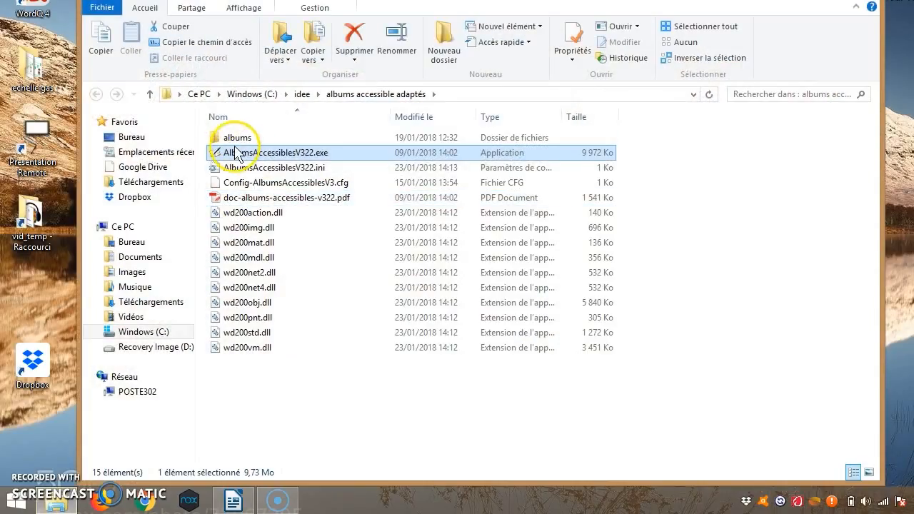
double_click(228, 140)
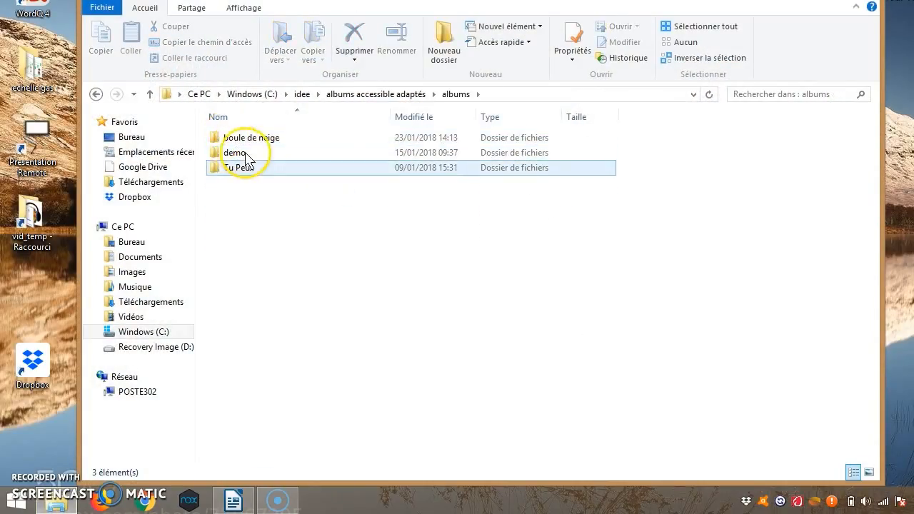
left_click(263, 170)
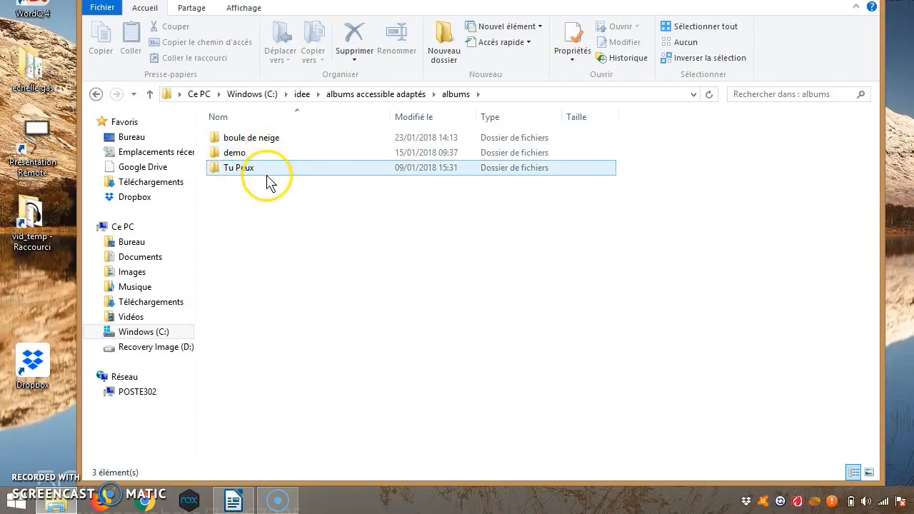
left_click(343, 139)
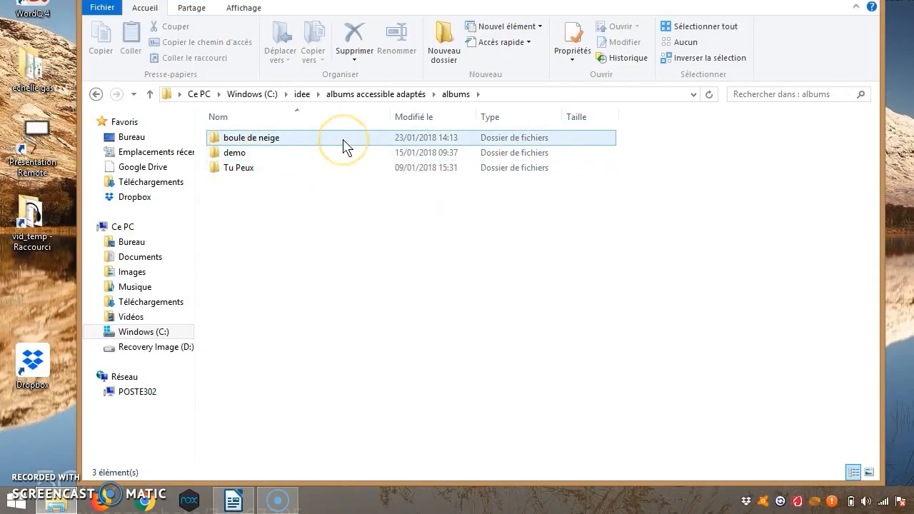
left_click(256, 170)
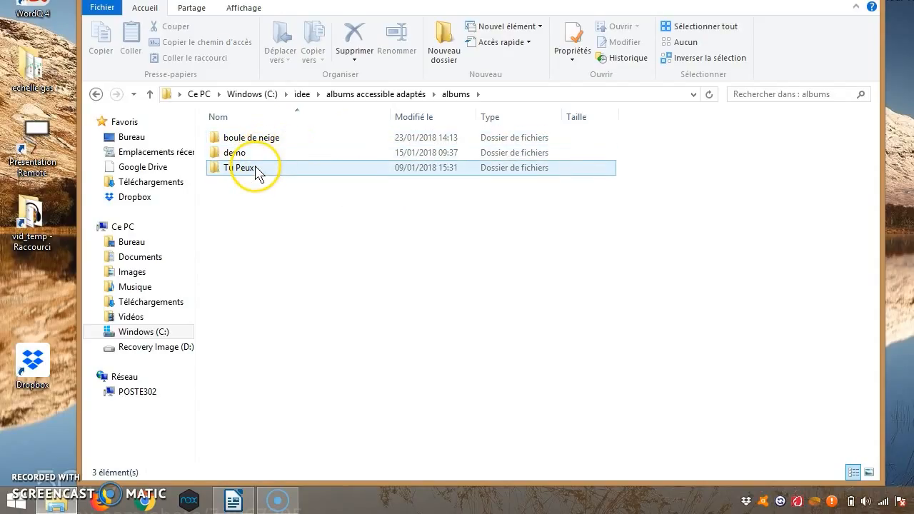
left_click(262, 143)
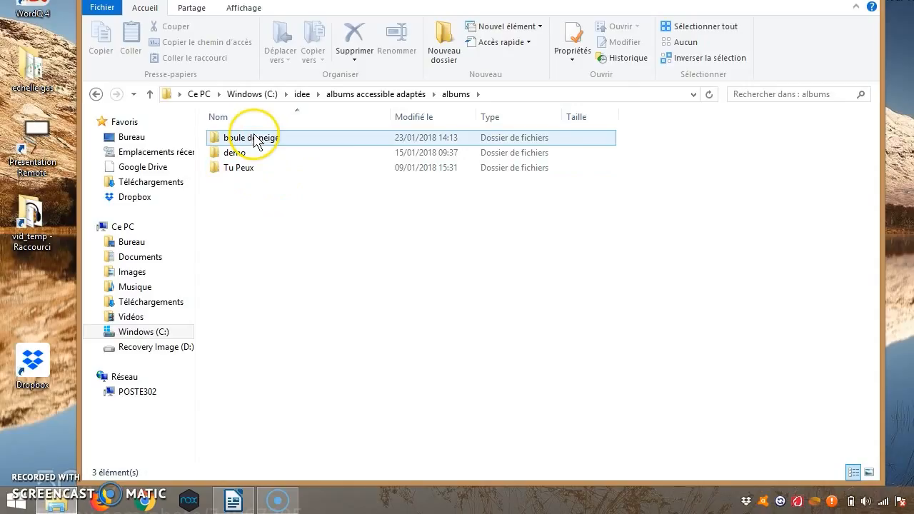
double_click(255, 140)
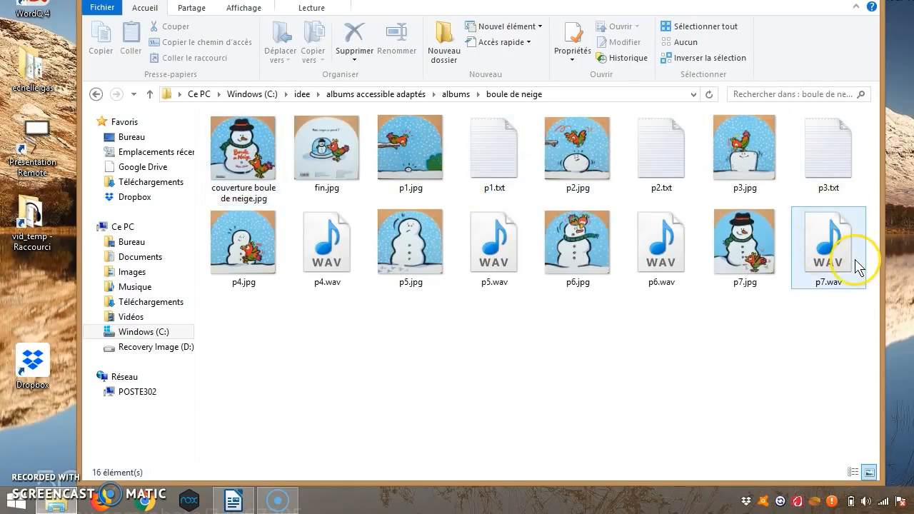
Step: Review the cover, page images, text files and WAV recordings gathered in the boule de neige folder
left_click_drag(482, 0, 478, 19)
left_click(245, 179)
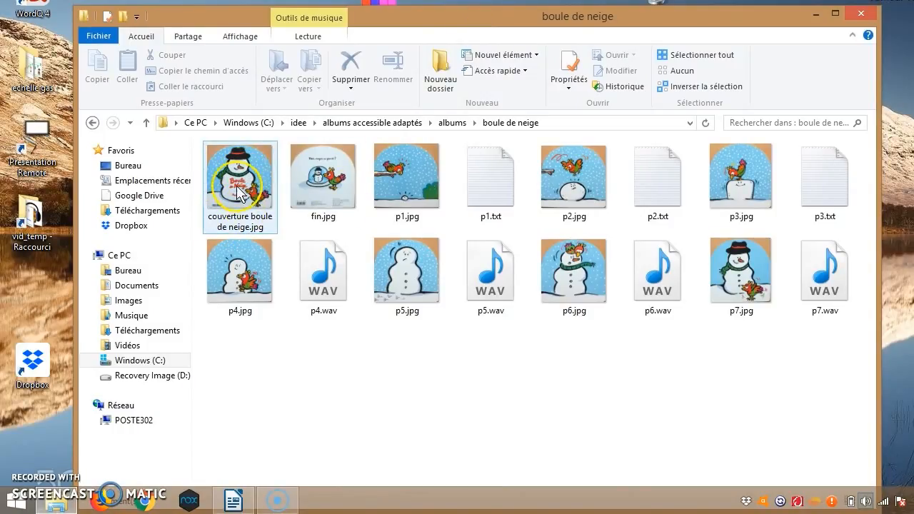
left_click(508, 199)
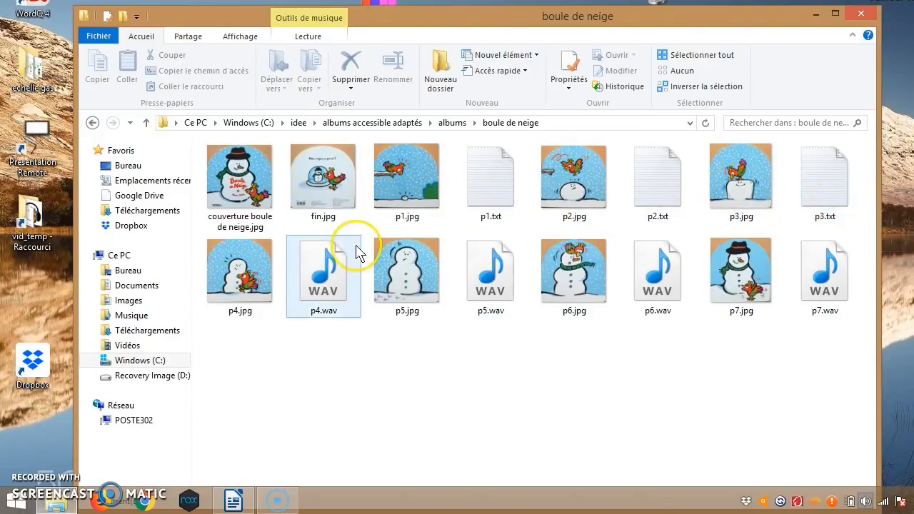
left_click(298, 271)
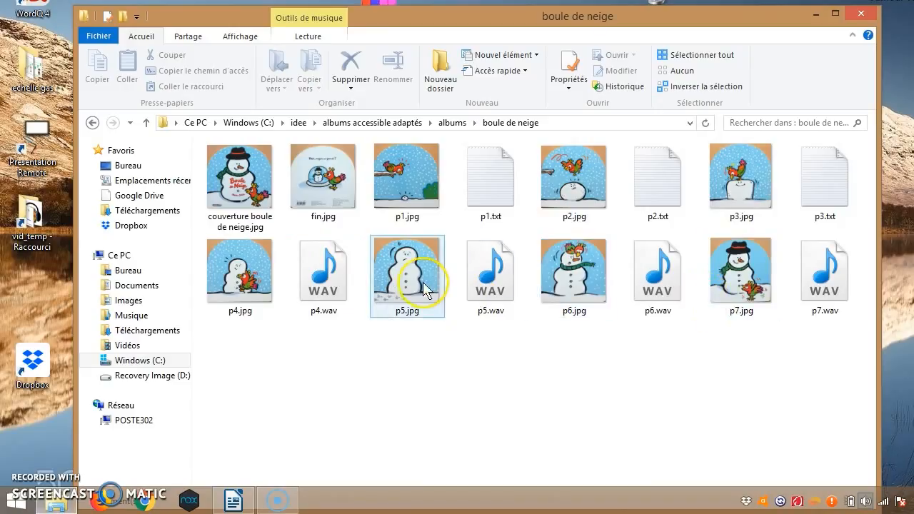
left_click(309, 291)
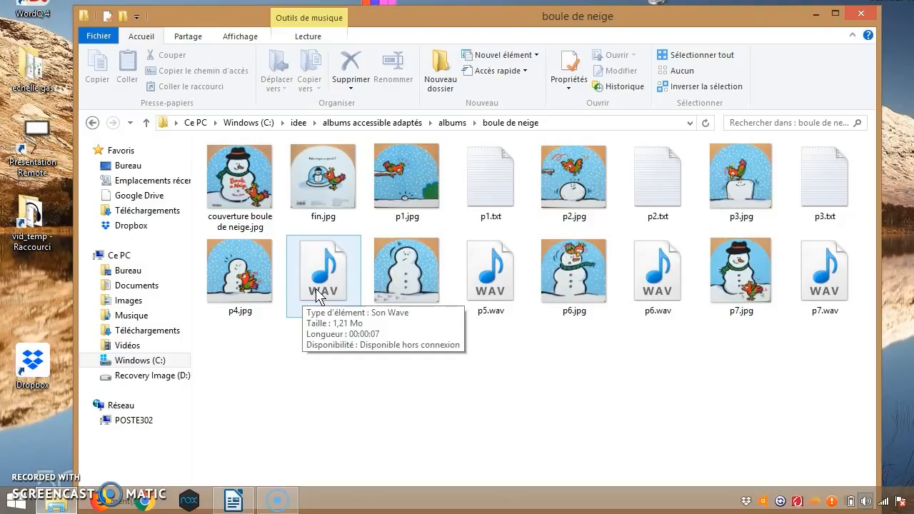
left_click(541, 348)
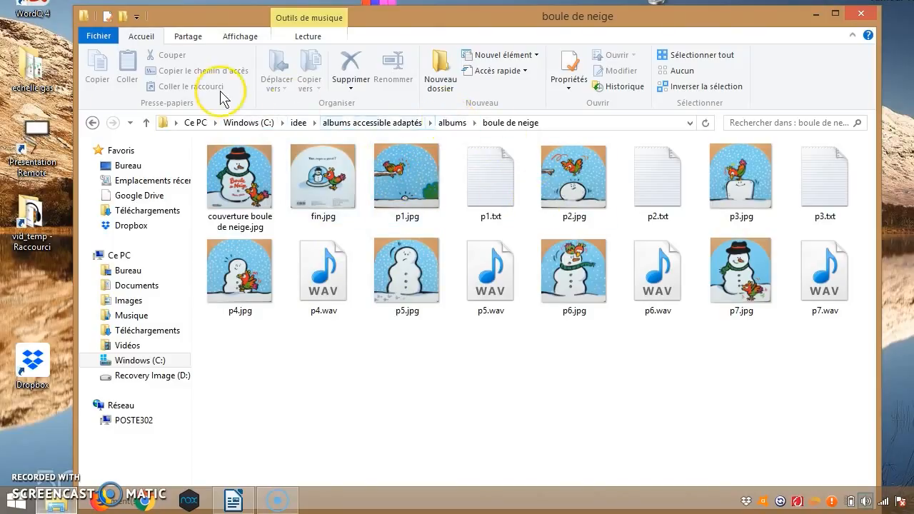
Step: Go back to the albums folder and open the album.dat file of the Tu Peux album as a model
left_click(92, 124)
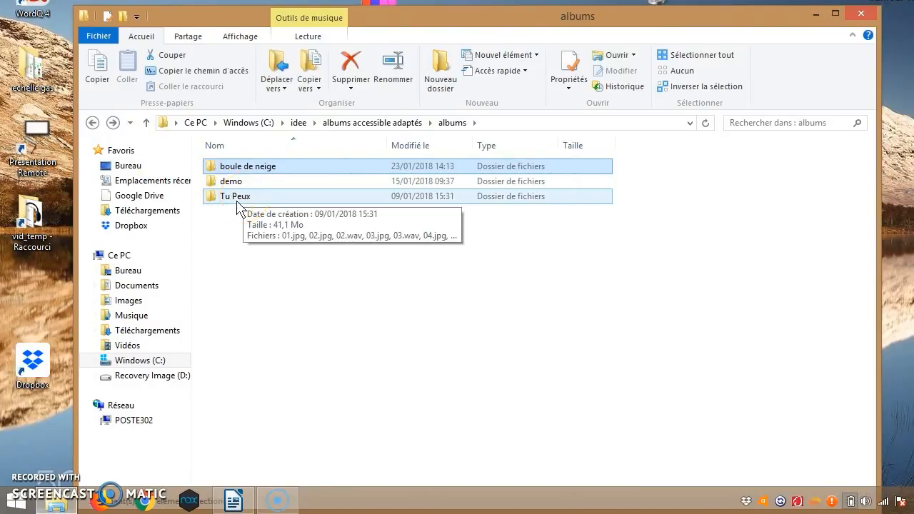
left_click(229, 202)
left_click(247, 167)
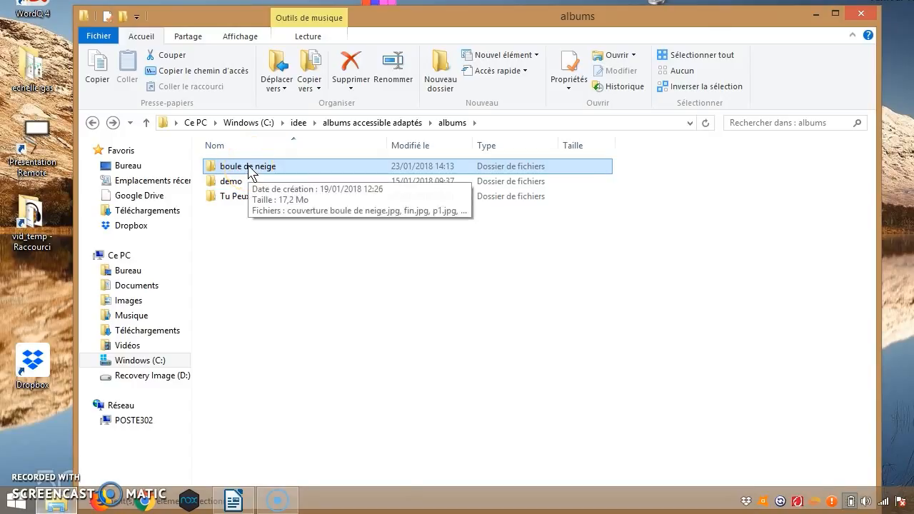
left_click(232, 201)
double_click(232, 201)
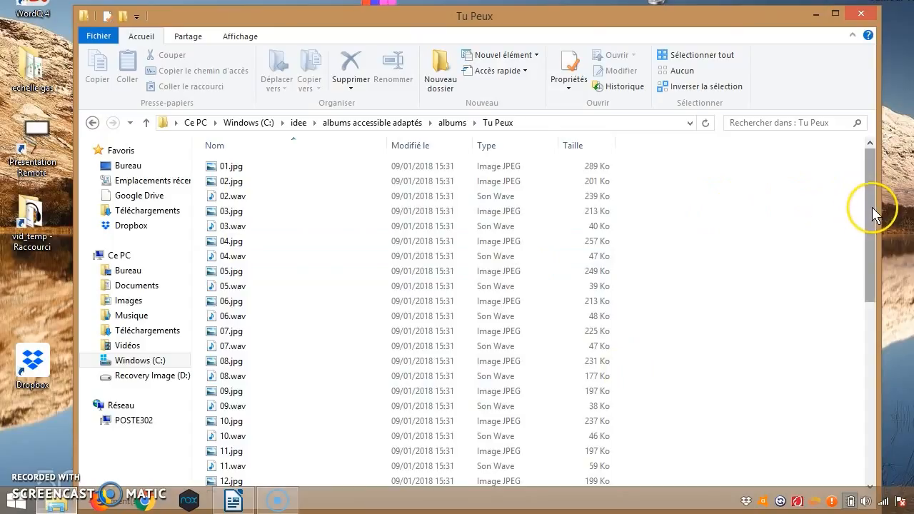
left_click_drag(871, 206, 907, 384)
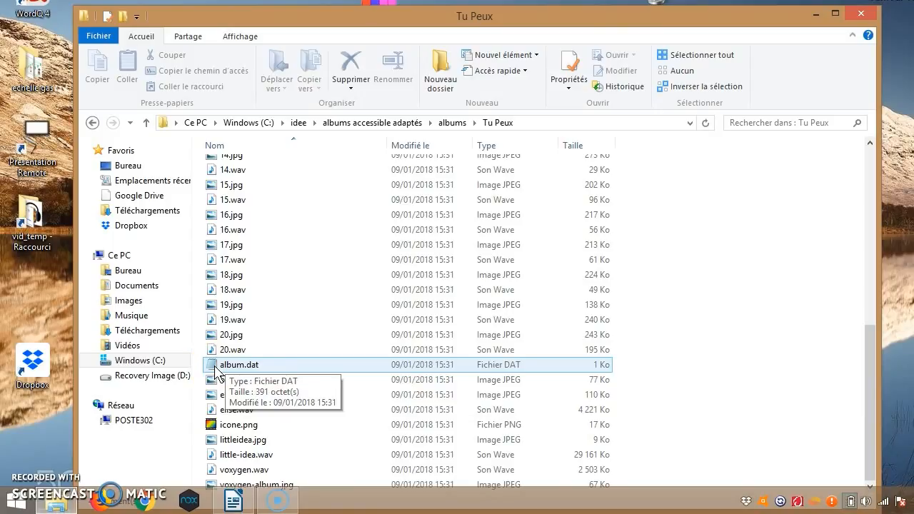
double_click(215, 367)
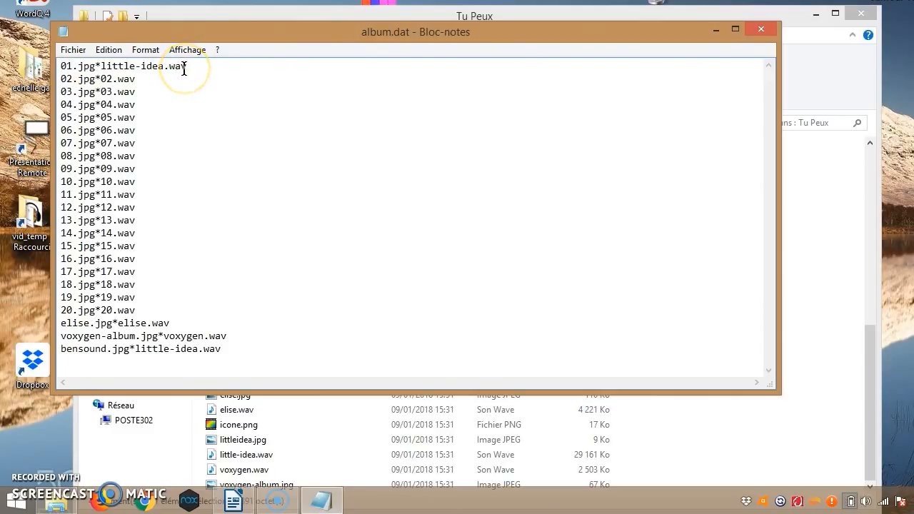
Step: Examine how the first line of album.dat is built: image file name, asterisk separator, sound file name
left_click(98, 65)
left_click_drag(97, 65, 101, 66)
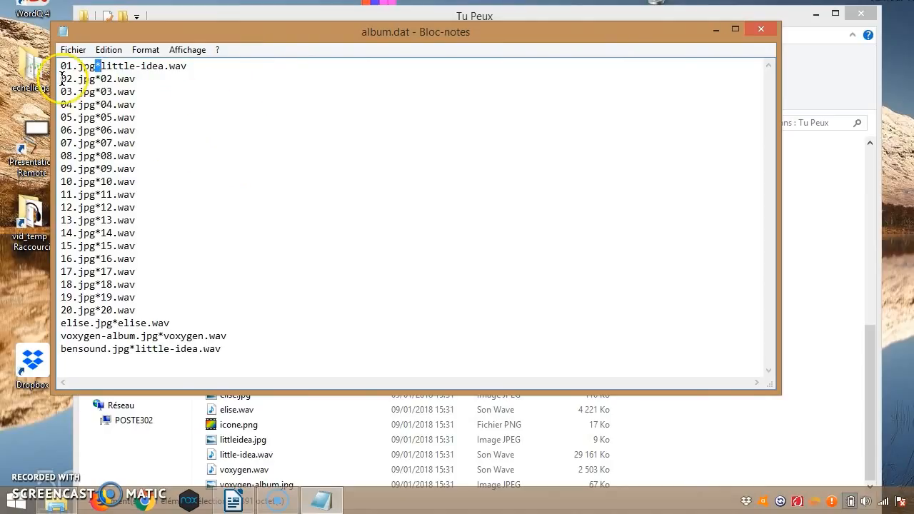
left_click_drag(61, 65, 97, 65)
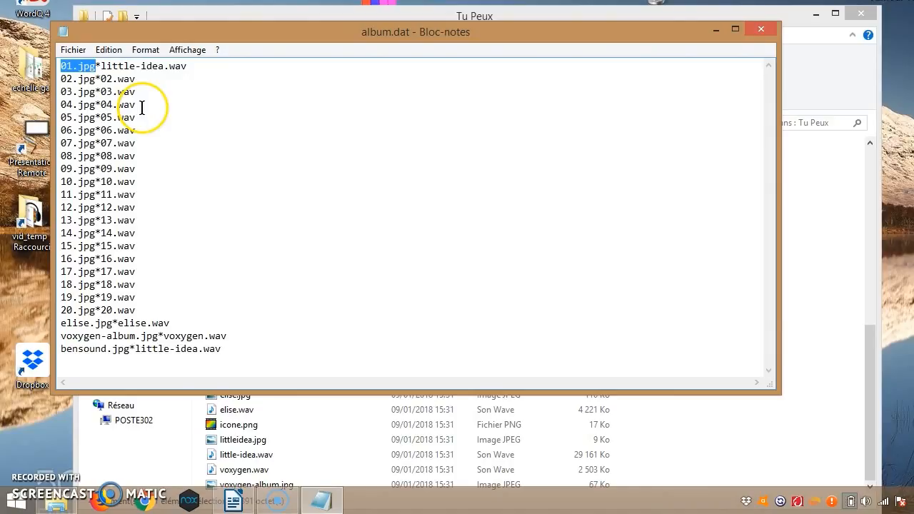
left_click(97, 65)
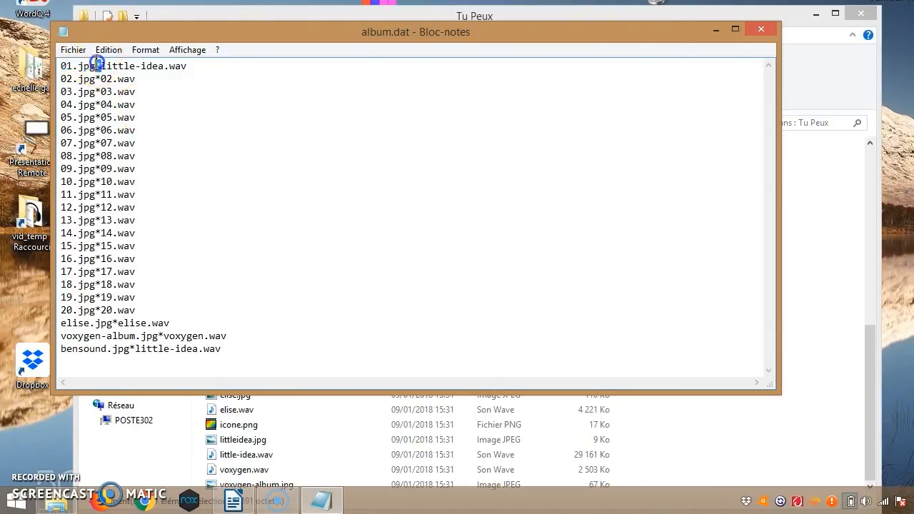
left_click_drag(100, 65, 200, 65)
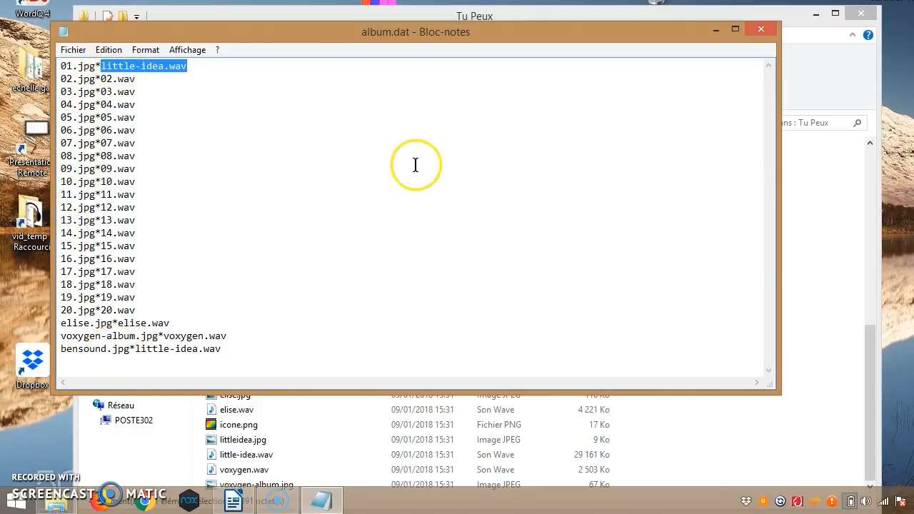
Step: Close the Tu Peux album.dat file and return to the boule de neige folder under albums
left_click(760, 32)
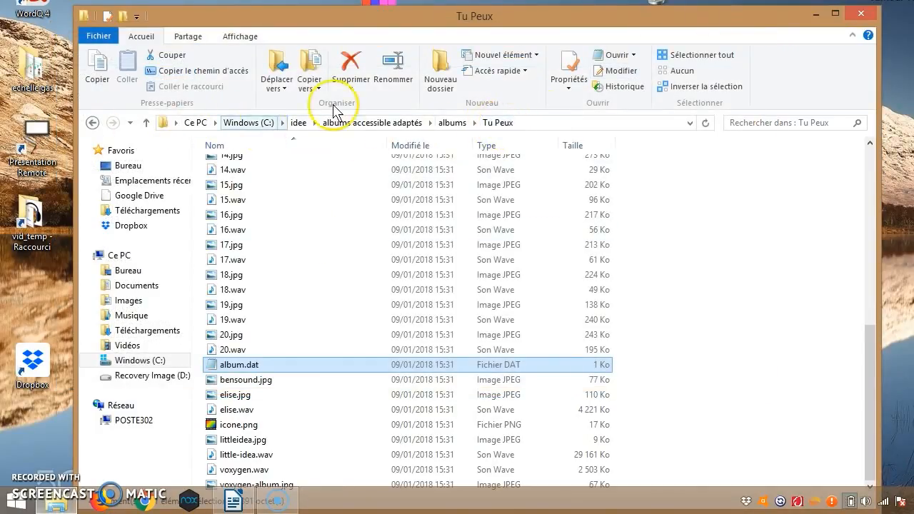
left_click(451, 123)
left_click(250, 171)
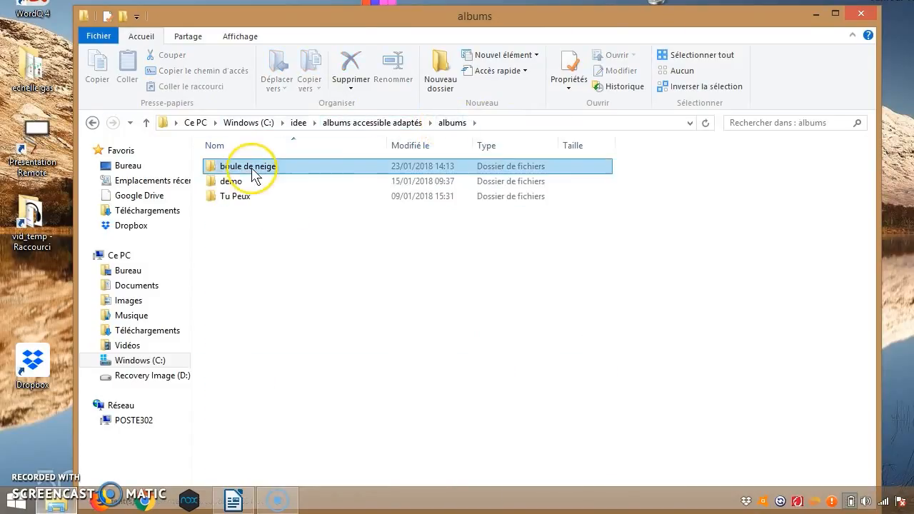
double_click(244, 169)
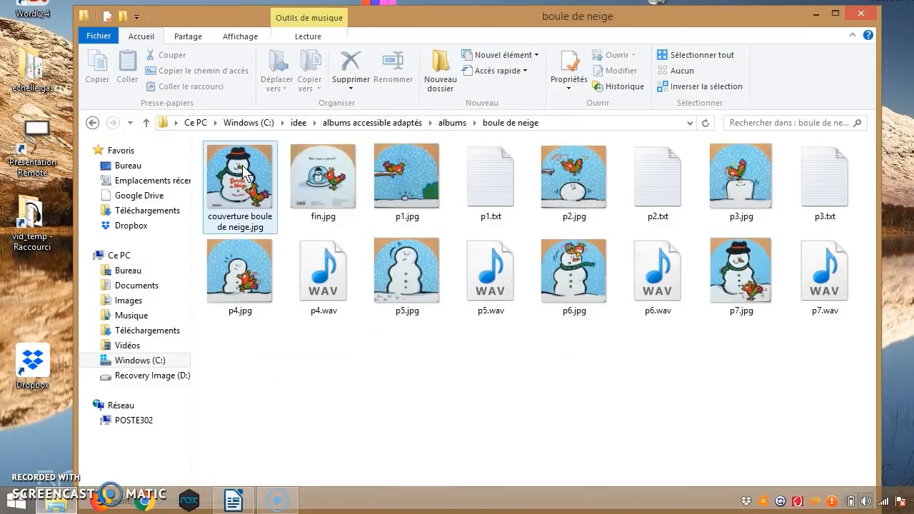
Step: Create a new text document in the boule de neige folder and name it album.dat, accepting the extension change
right_click(296, 359)
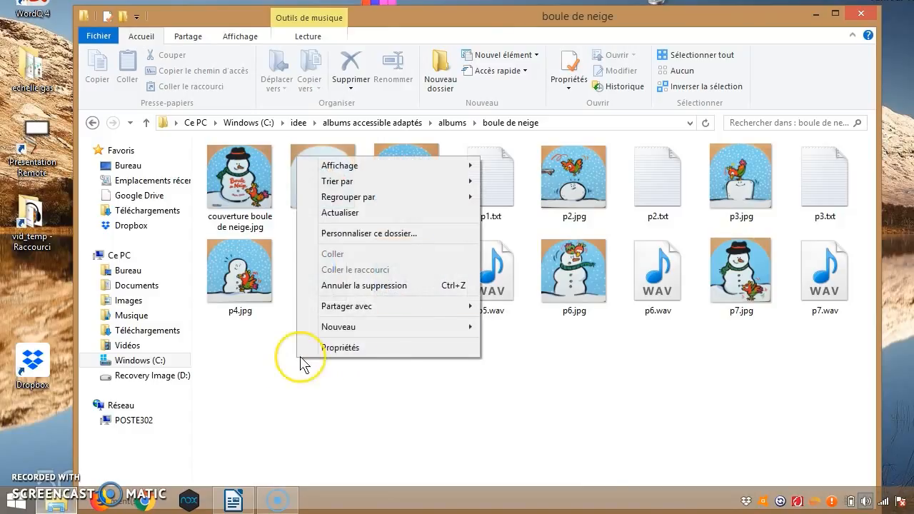
mouse_move(353, 332)
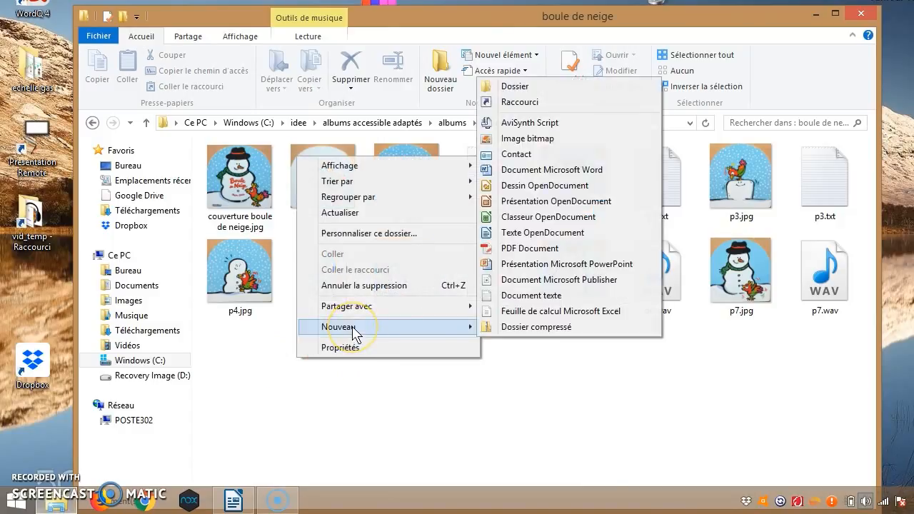
left_click(541, 296)
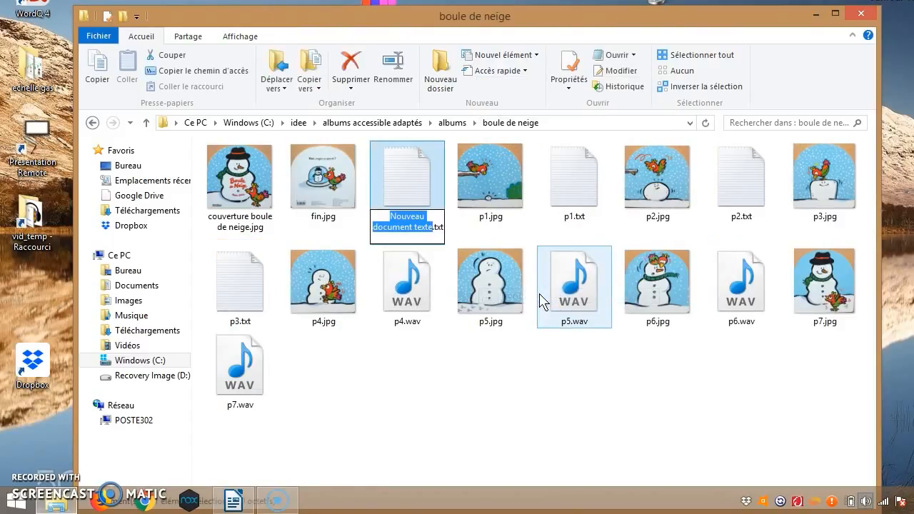
type("album")
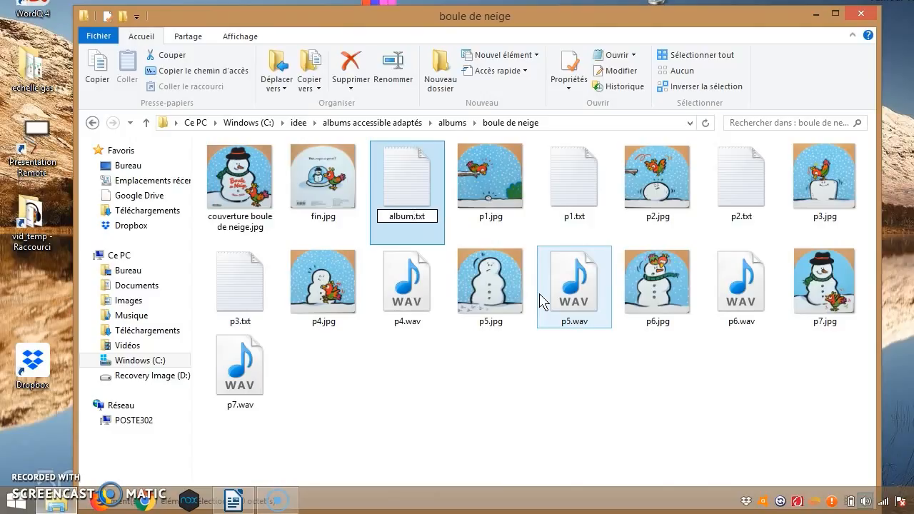
key("Right")
key("Right")
key("Right")
key("BackSpace")
key("BackSpace")
key("BackSpace")
type("dat")
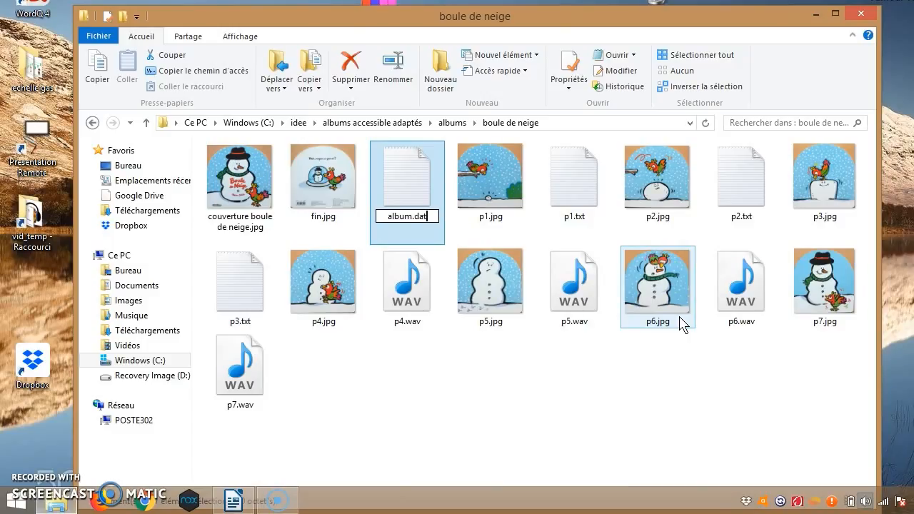
key("Return")
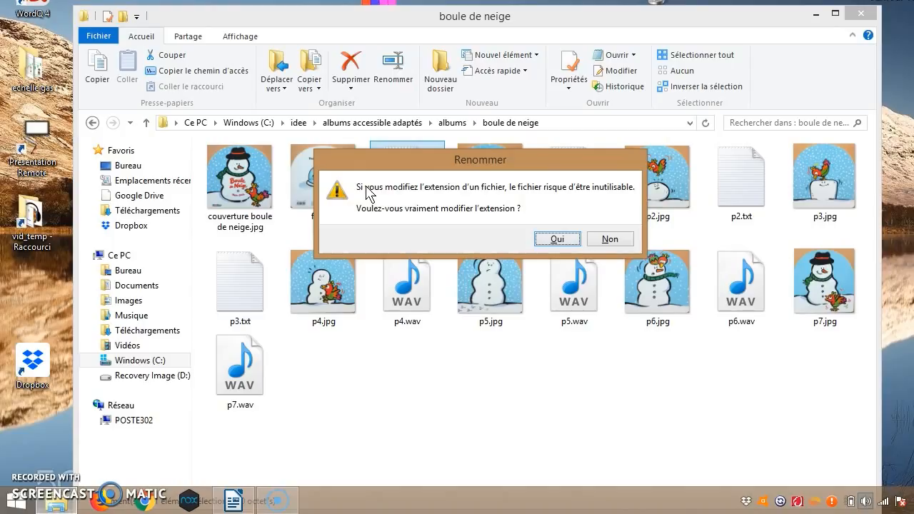
left_click(553, 239)
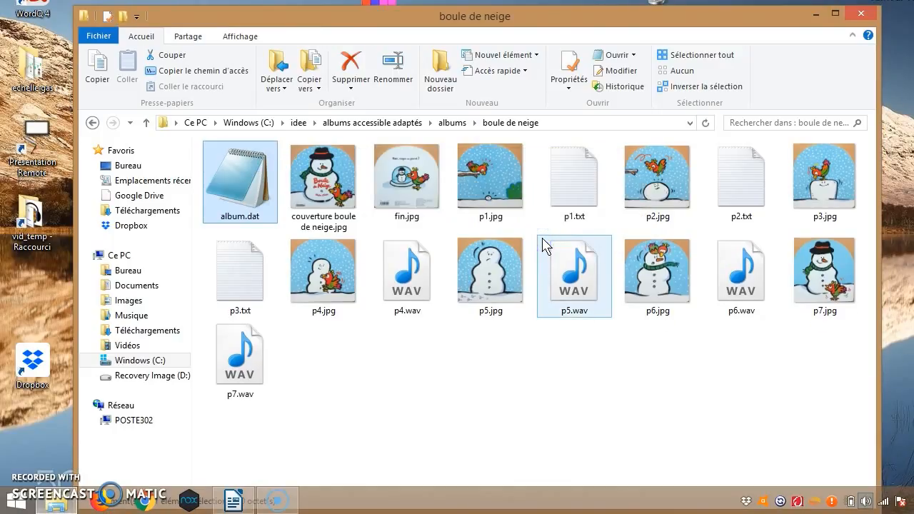
Step: Open the empty album.dat file and place its window so the folder's image files stay visible
left_click(225, 169)
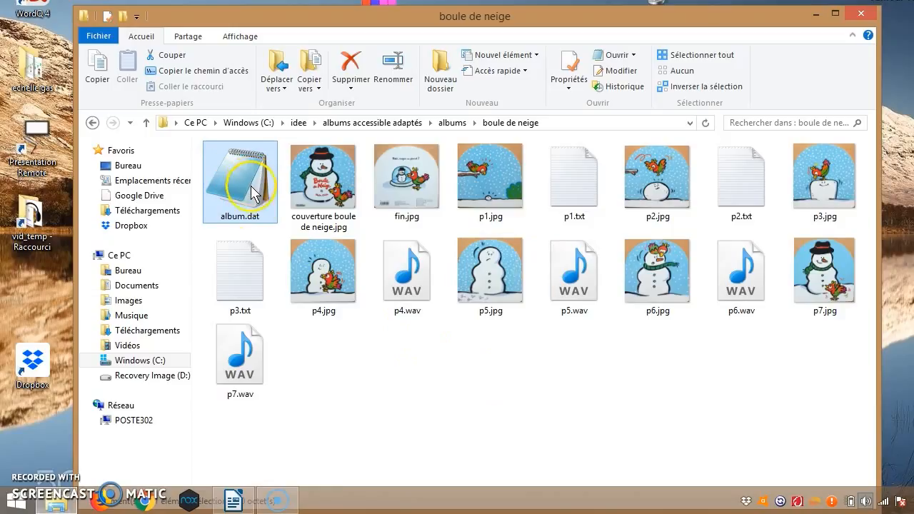
double_click(238, 180)
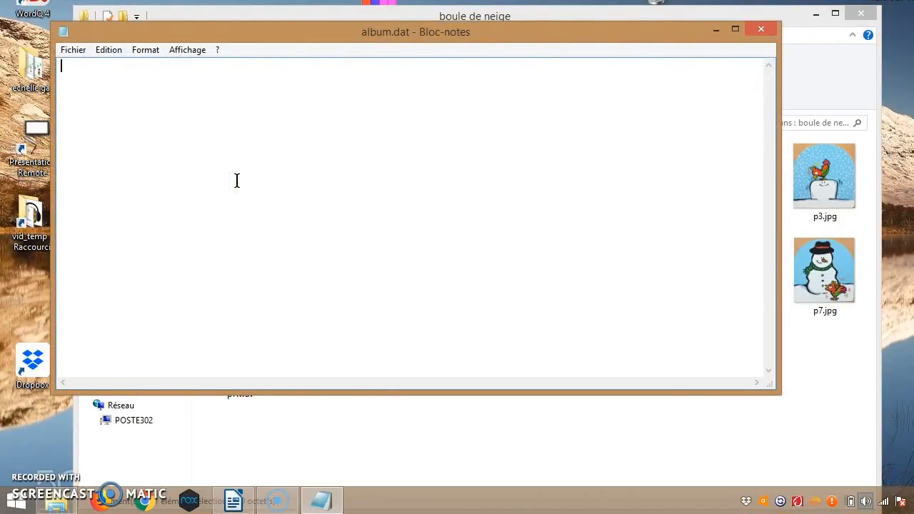
left_click_drag(225, 35, 310, 347)
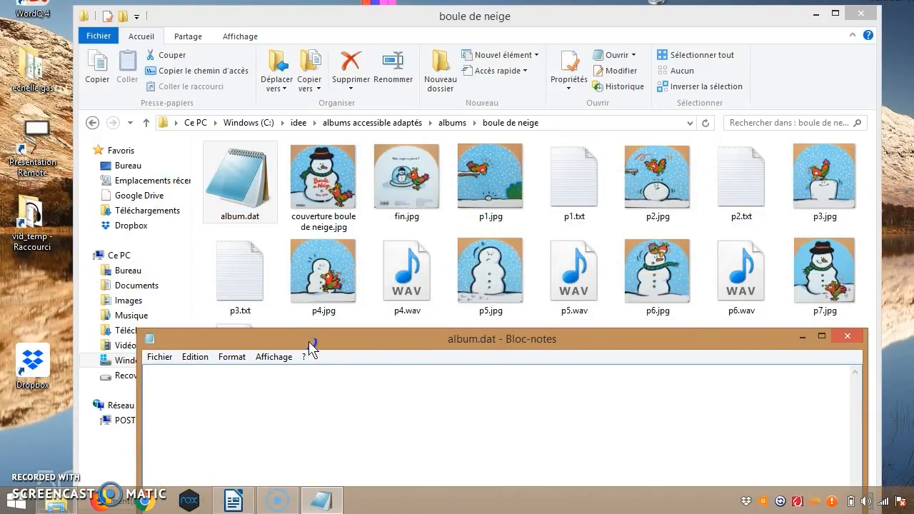
left_click_drag(312, 346, 331, 336)
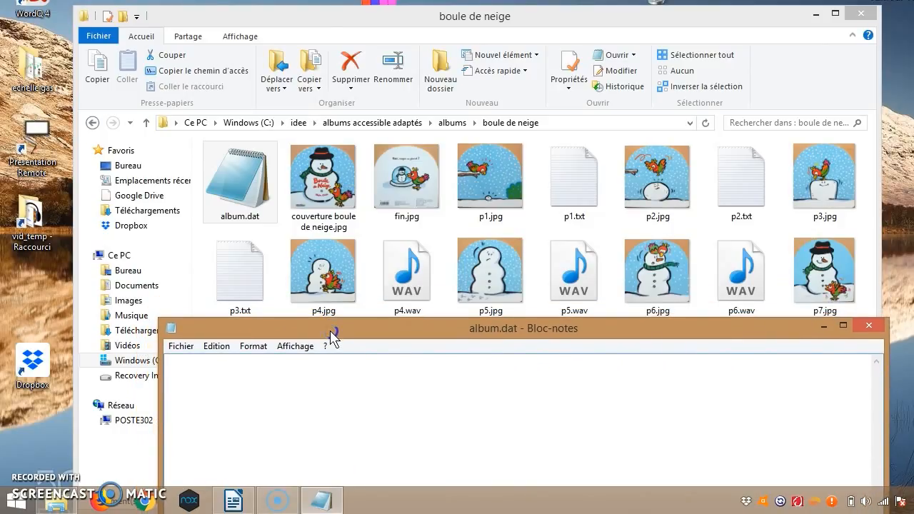
left_click(322, 194)
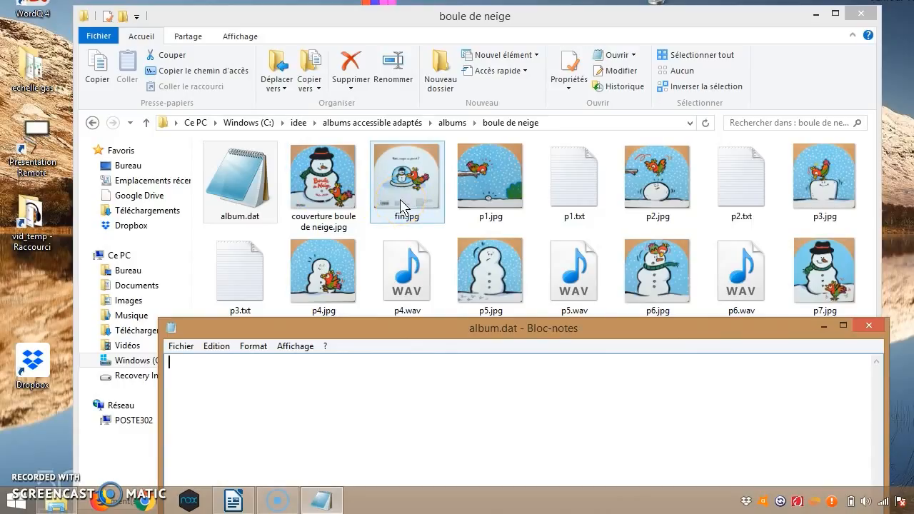
left_click(397, 250)
left_click_drag(389, 334, 388, 281)
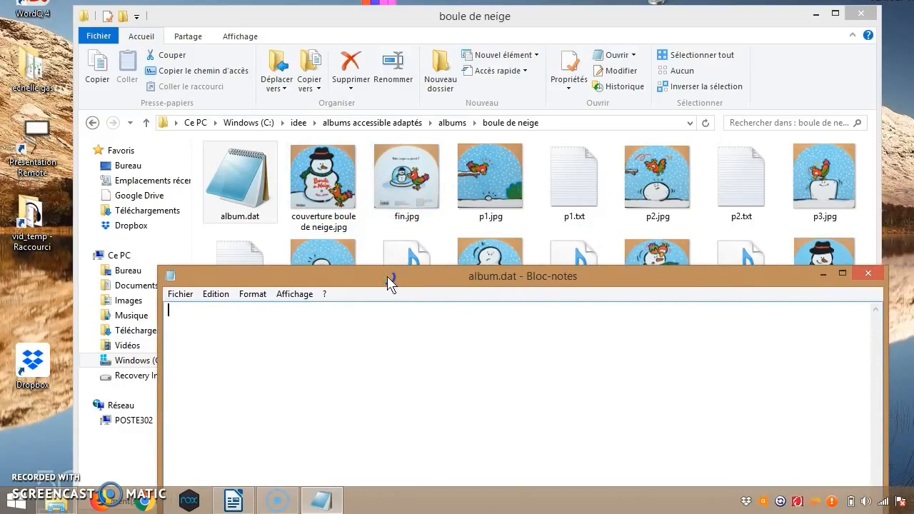
left_click(387, 277)
Step: Enter the cover line "couverture boule de neige.jpg*" as the first line of album.dat
type("couverture boule d")
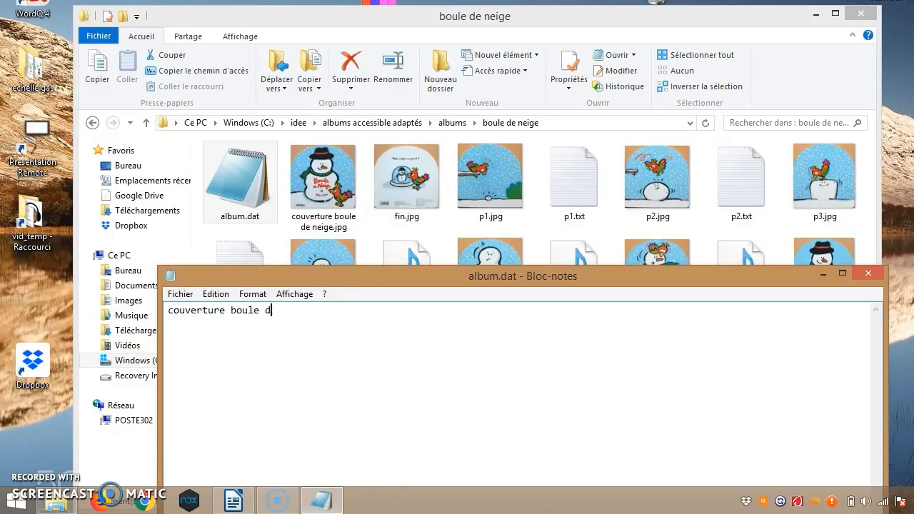
type("e neige.jpg*")
left_click(494, 336)
key("Return")
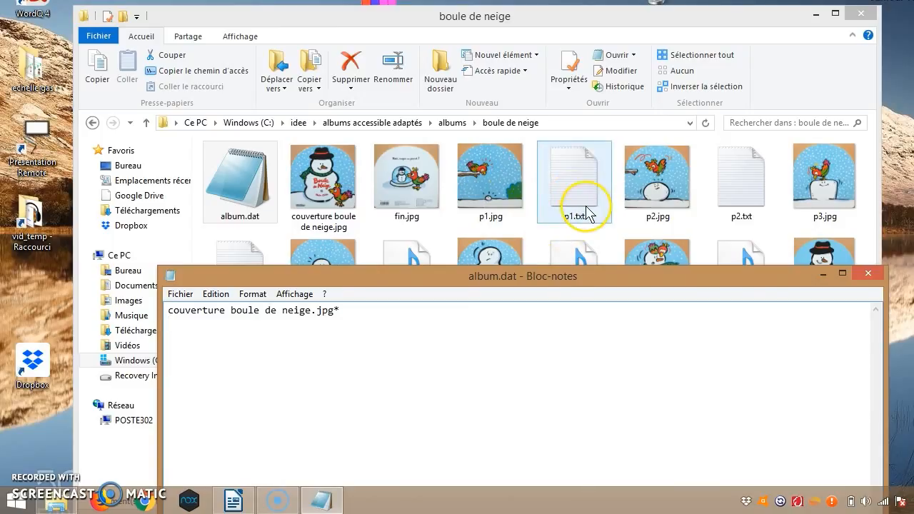
Step: Enter the page 1 line "p1.jpg*p1.txt" and start a new line below it
type("p")
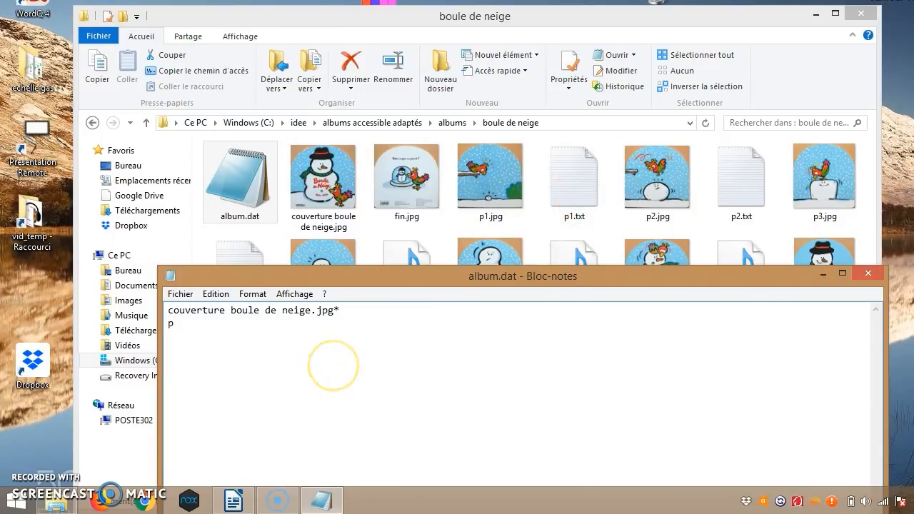
type("1.jpg")
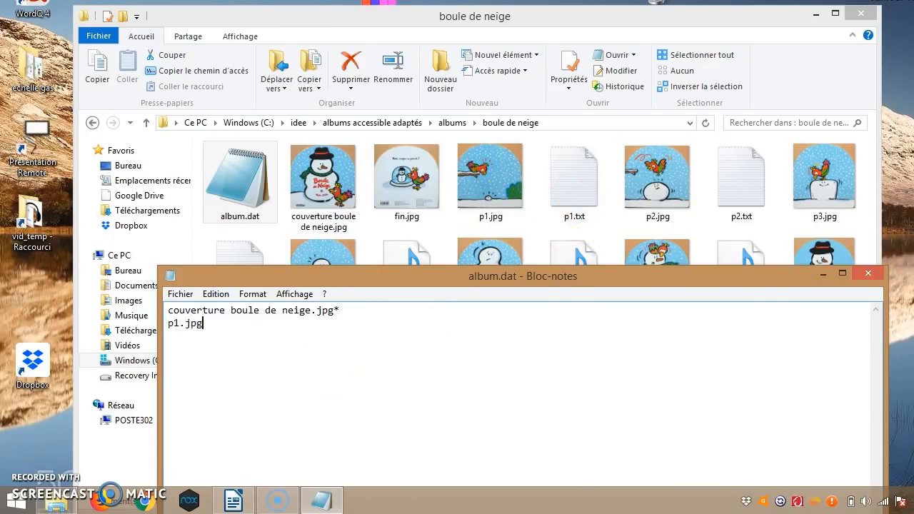
type("*p1.txt")
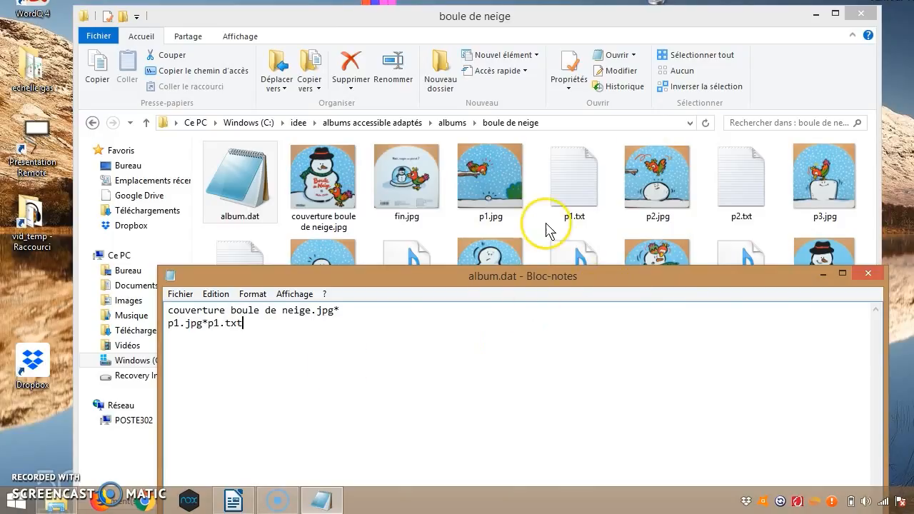
left_click(488, 206)
left_click(232, 387)
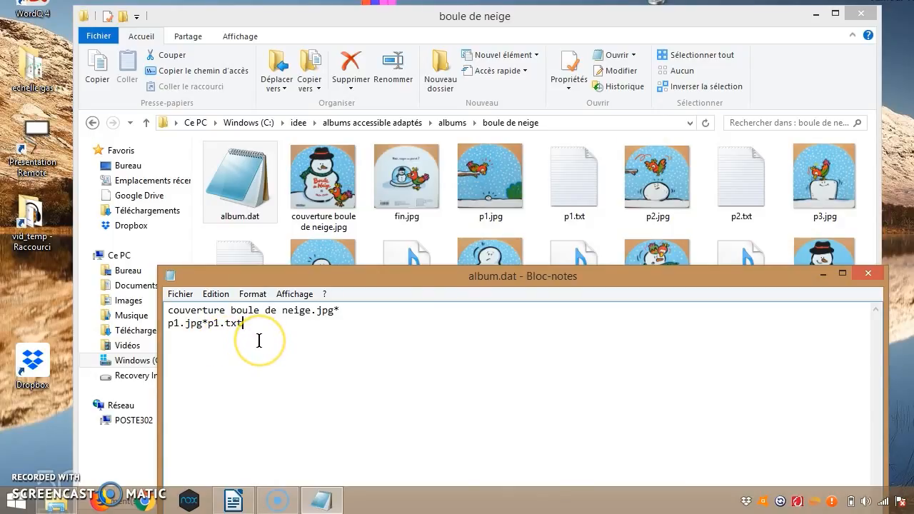
key("Return")
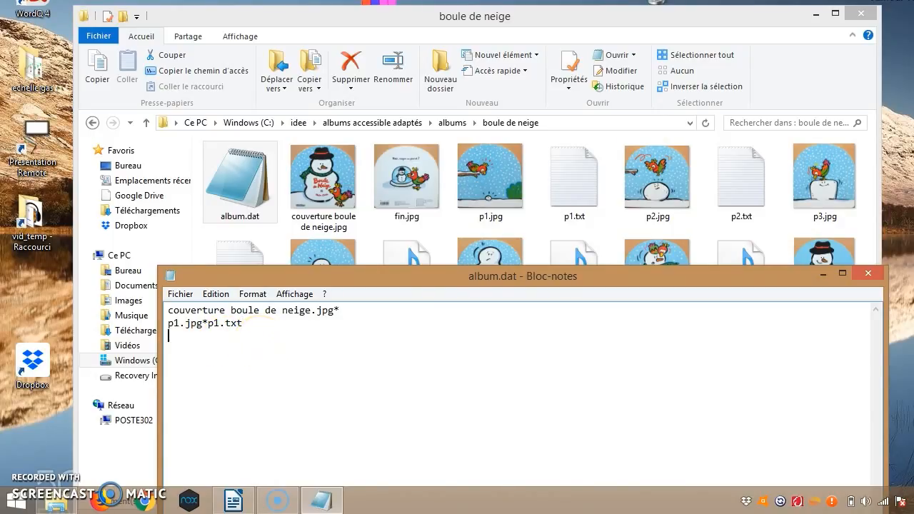
Step: Copy the "p1.jpg*p1.txt" line and paste it on the empty line below
double_click(225, 326)
left_click(221, 326)
double_click(223, 328)
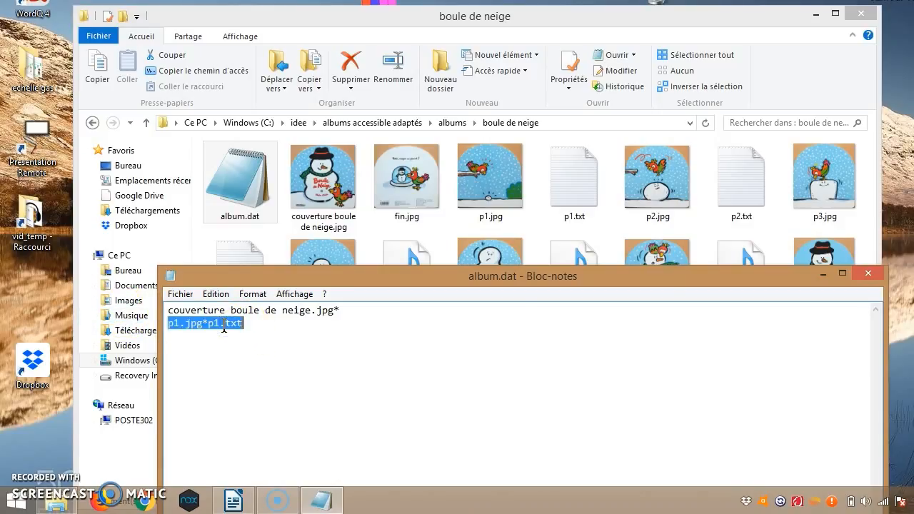
key("ctrl+c")
left_click(218, 341)
key("ctrl+v")
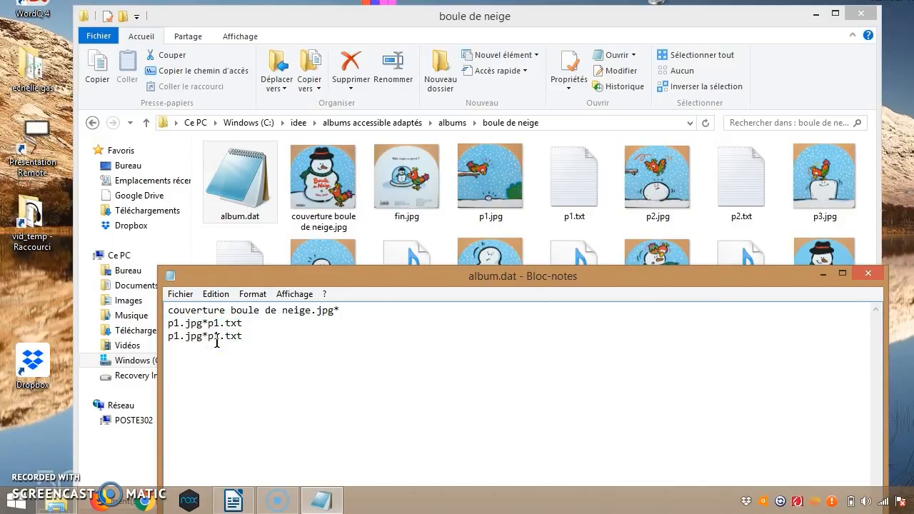
Step: Change both page numbers in the pasted line to 2 so it reads "p2.jpg*p2.txt"
key("Left")
key("Left")
key("Left")
key("Left")
key("Left")
key("Left")
key("Left")
key("Left")
key("Left")
key("Left")
key("Left")
key("Left")
key("Right")
key("BackSpace")
type("2")
key("Right")
key("Right")
key("Right")
key("Right")
key("Right")
key("Right")
key("Right")
key("BackSpace")
type("2")
Step: Paste the copied line under the page 2 line and change both numbers to 3, making "p3.jpg*p3.txt"
left_click(321, 323)
left_click(275, 339)
key("Return")
key("ctrl+v")
left_click(178, 349)
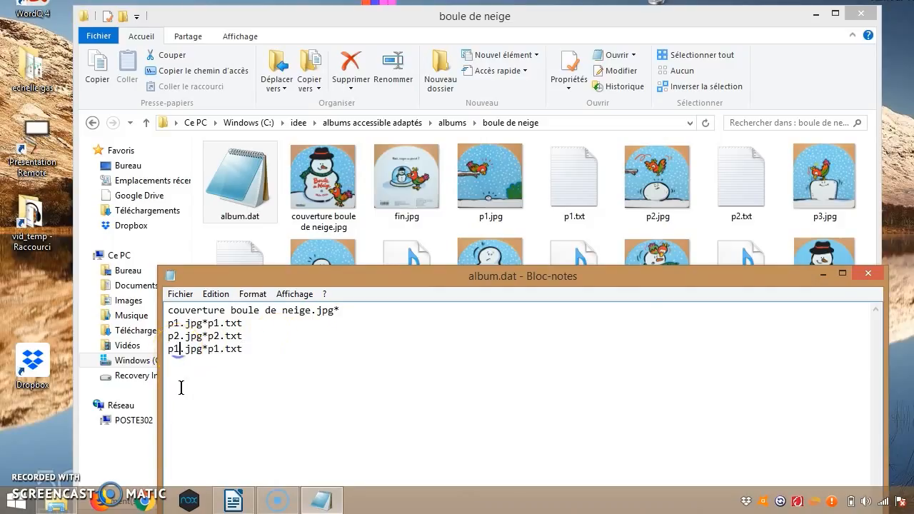
key("BackSpace")
type("3")
key("Right")
key("Right")
key("Right")
key("Right")
key("Right")
key("Right")
key("Right")
key("BackSpace")
type("3")
key("Right")
key("Right")
key("Right")
key("Right")
Step: Add another copy of the page 1 line under the page 3 line and change both page numbers to 4
key("Return")
type("p1.jpg*p1.txt")
key("Left")
key("Left")
key("Left")
key("Left")
key("Left")
key("Left")
key("Left")
key("Left")
key("Left")
key("Left")
key("Left")
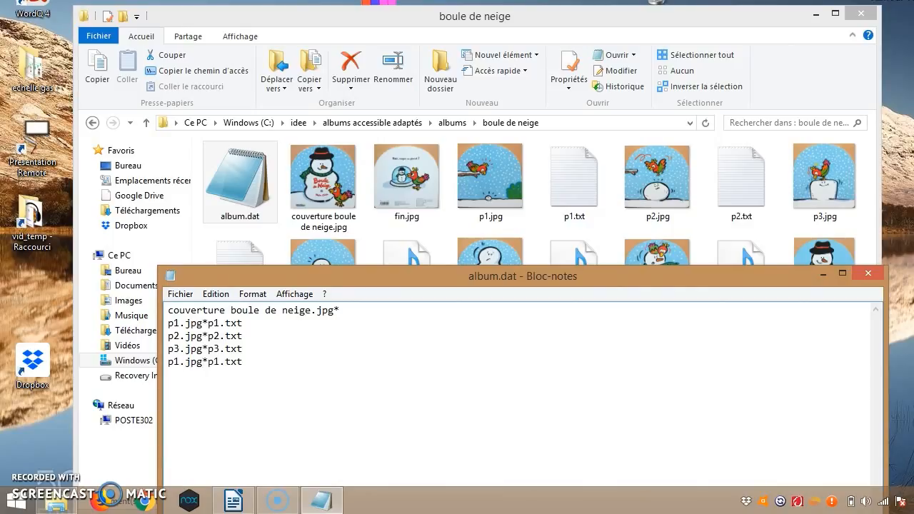
key("BackSpace")
type("4")
key("Right")
key("Right")
key("Right")
key("Right")
key("Right")
key("Right")
key("BackSpace")
type("4")
Step: Change the page 4 line's txt extension to wav and add the line "p5.jpg*p5.wav" below it
key("Right")
key("Right")
key("Right")
key("Delete")
key("BackSpace")
key("BackSpace")
type("wav p5.jpg*p5.wa")
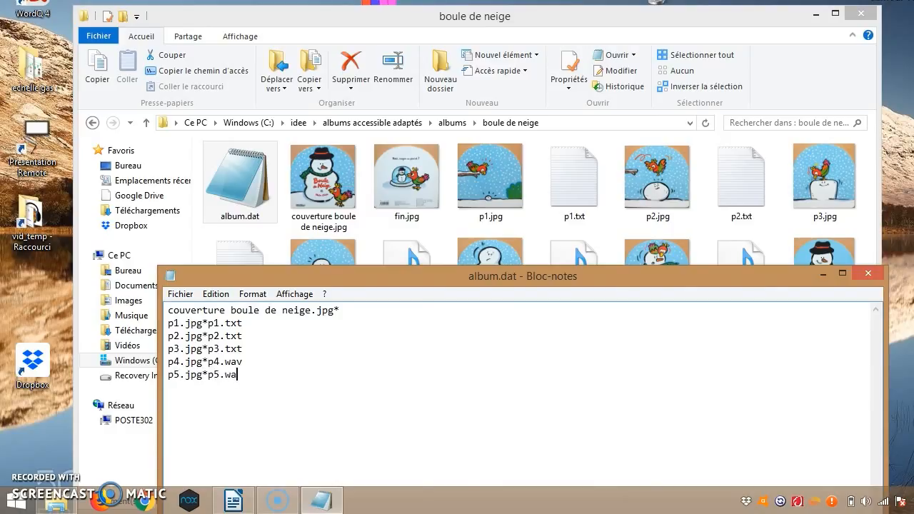
type("v")
Step: Add the page 6 line "p6.jpg*p6.wav" to album.dat
key("Return")
type("p6")
type(".jpg")
type("*")
type("p6.wav ")
Step: Add the page 7 line "p7.jpg*p7.wav" and the closing line "fin.jpg*" without a sound file
type("p")
type("7.jpg")
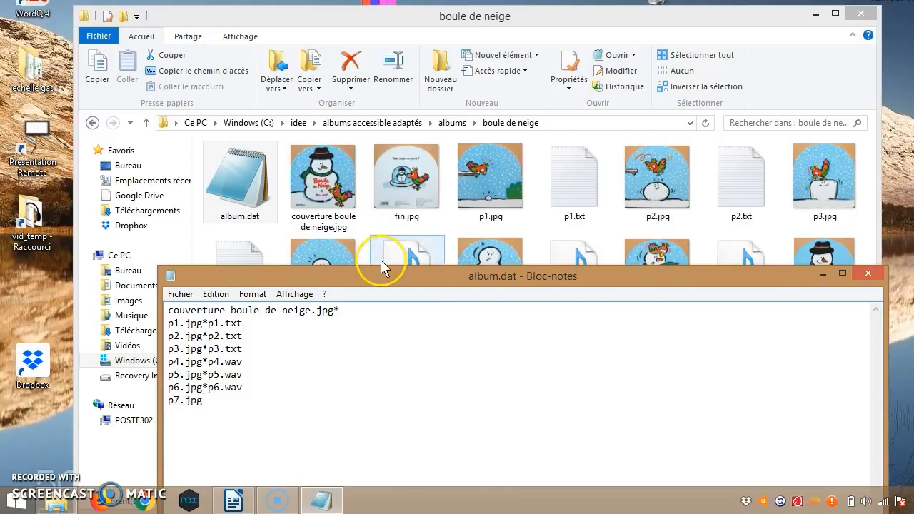
left_click_drag(412, 277, 404, 253)
type("*")
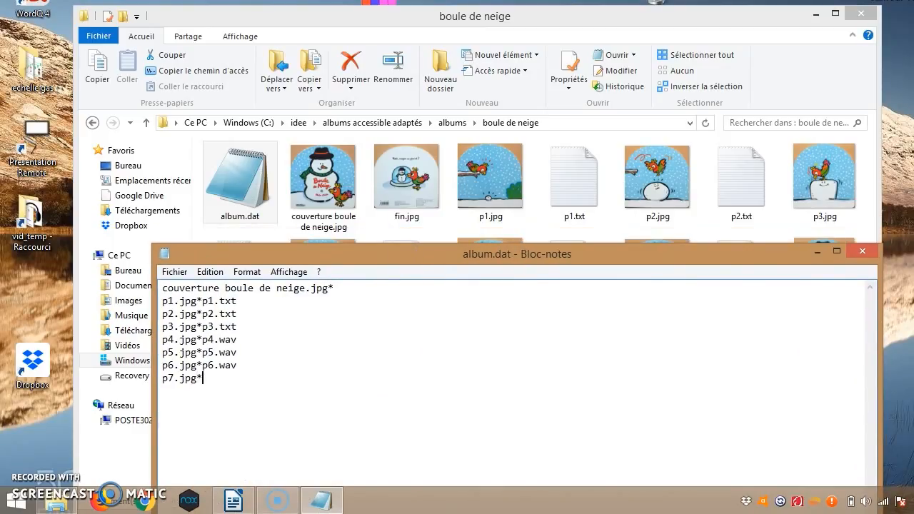
type("p7.wav")
left_click(411, 186)
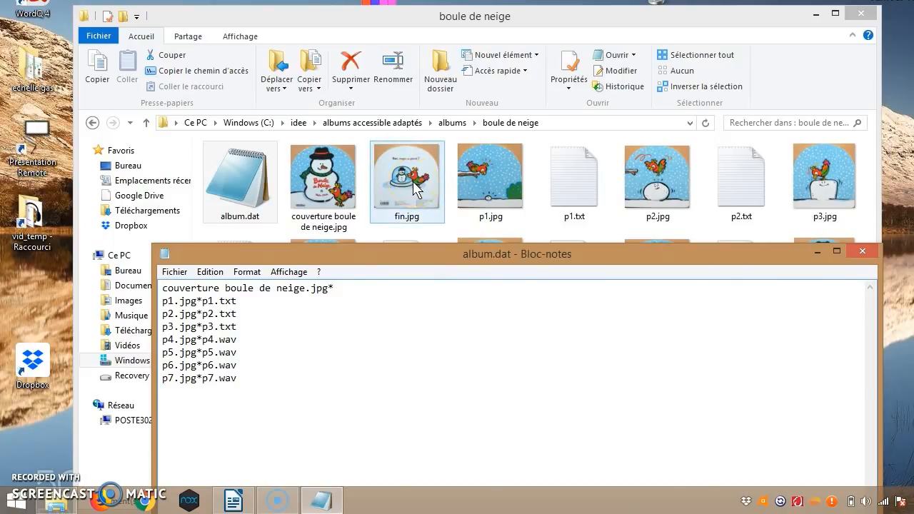
type("fin.jpg*")
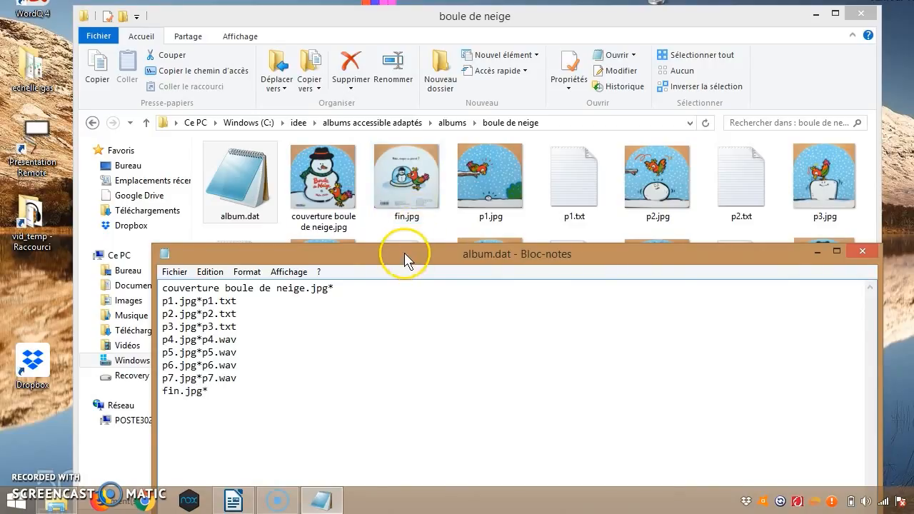
Step: Delete the cover line "couverture boule de neige.jpg*" so the list starts with the page 1 line
left_click_drag(406, 256, 372, 118)
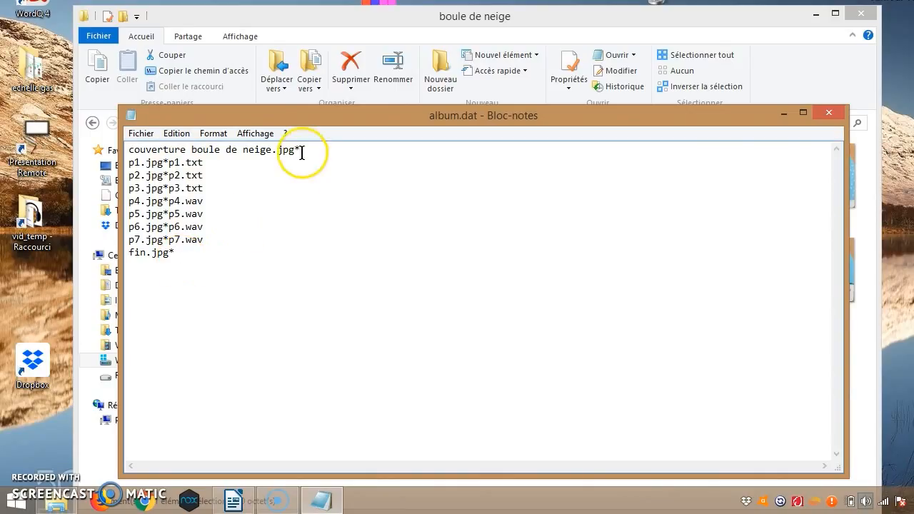
left_click_drag(303, 149, 117, 152)
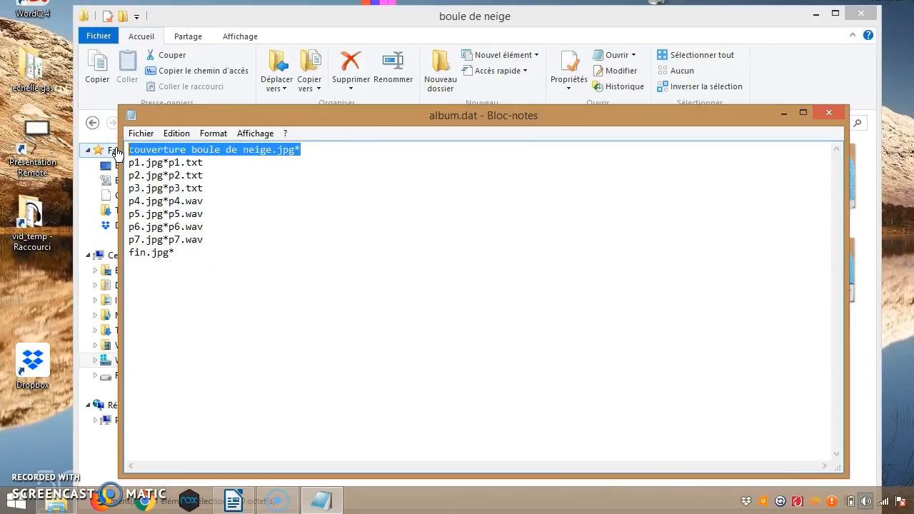
key("Delete")
key("Delete")
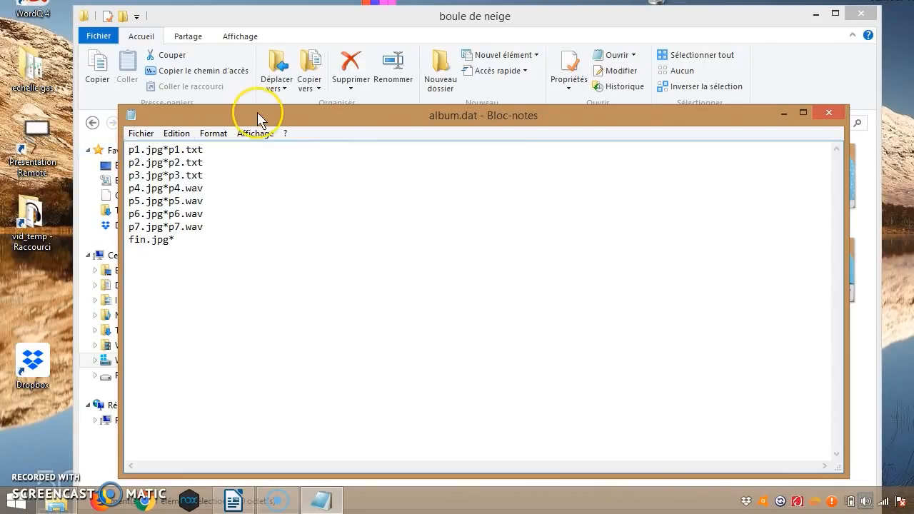
Step: Save the completed album.dat list, close the text file, and close the "boule de neige" folder
left_click_drag(257, 115, 248, 75)
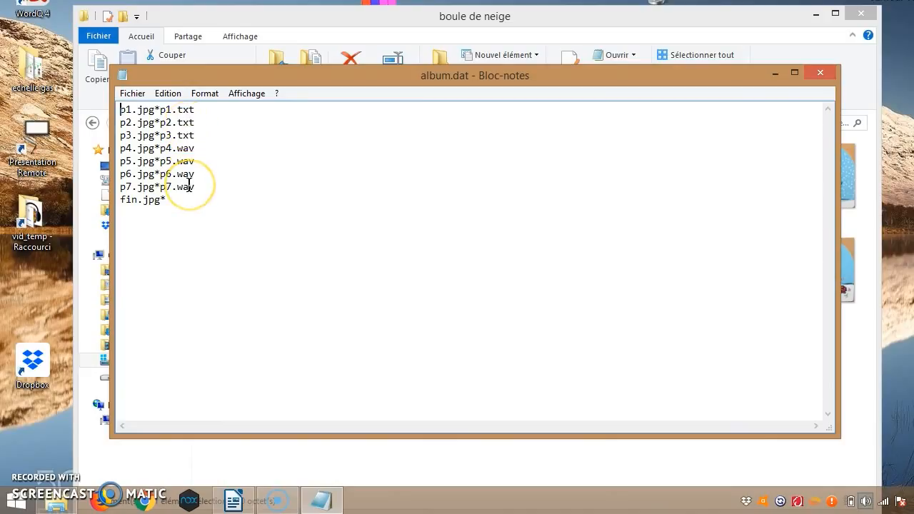
left_click(130, 209)
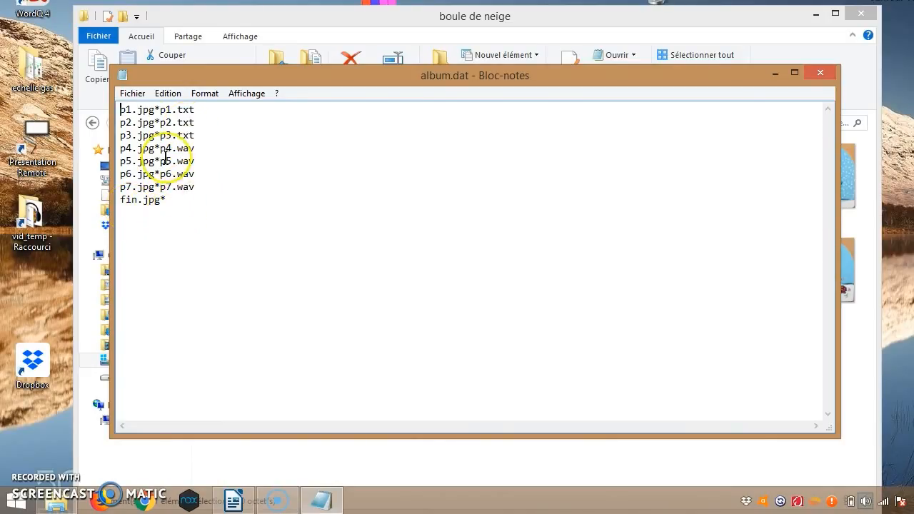
left_click(134, 95)
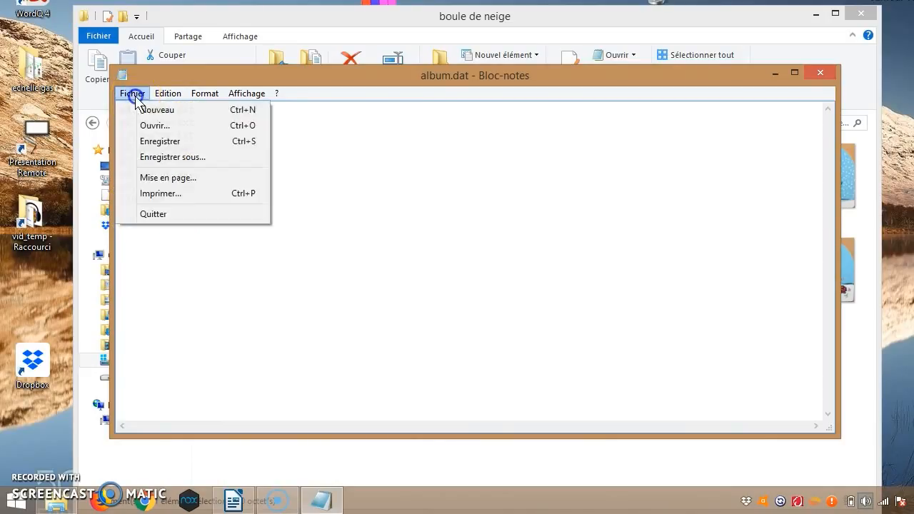
left_click(164, 141)
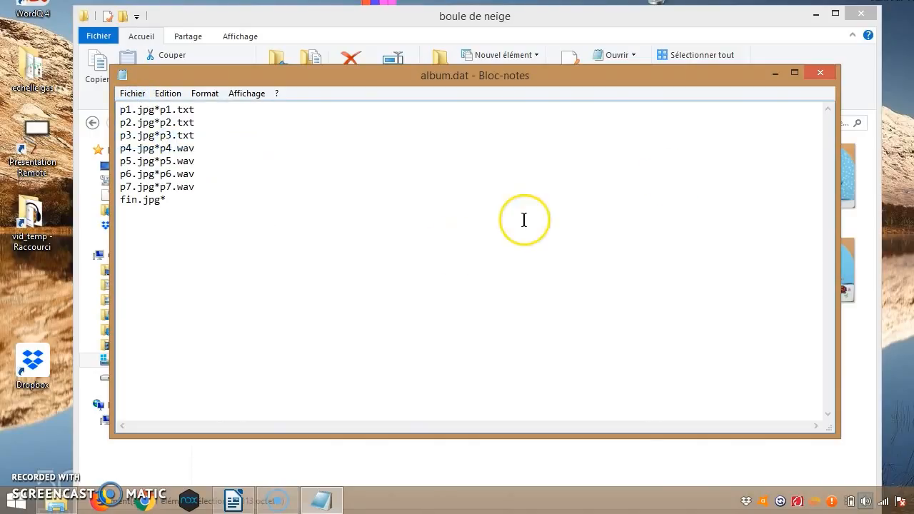
left_click(821, 74)
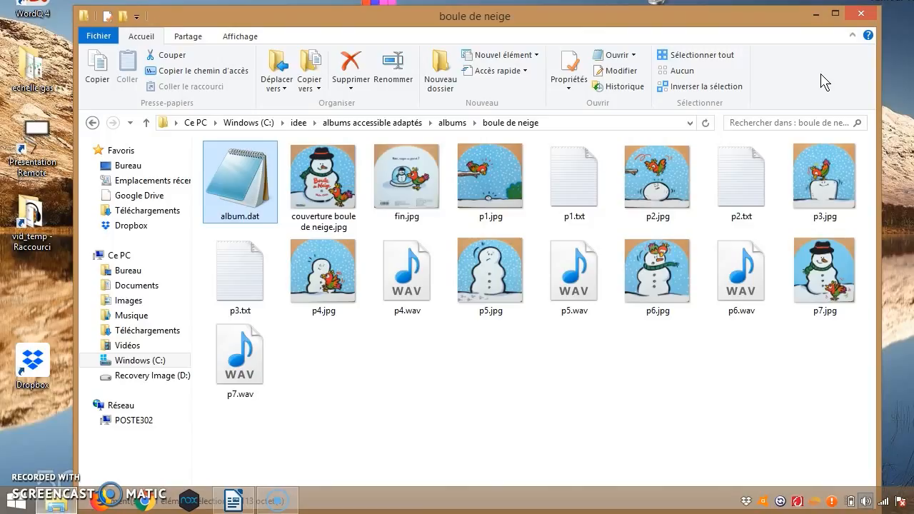
left_click(860, 18)
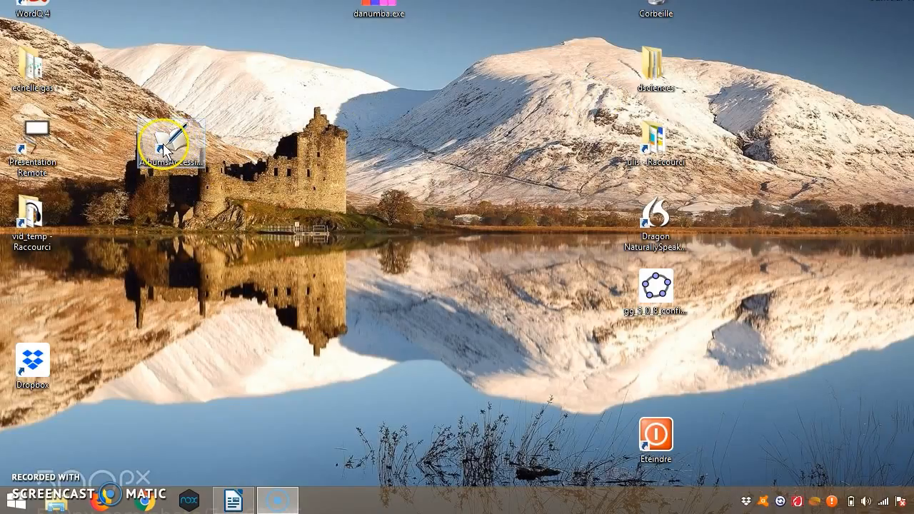
Step: Launch Albums Accessibles from the desktop and open the "boule de neige" album from the catalogue
double_click(164, 149)
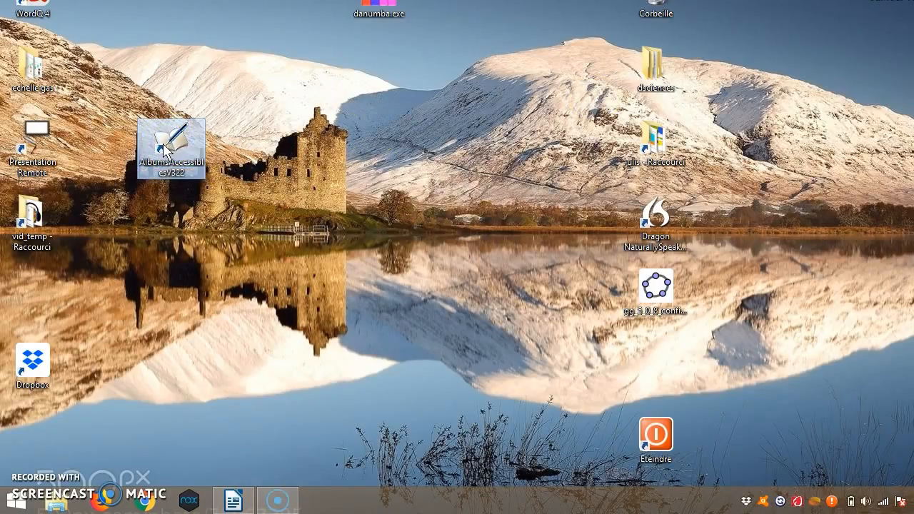
left_click(576, 357)
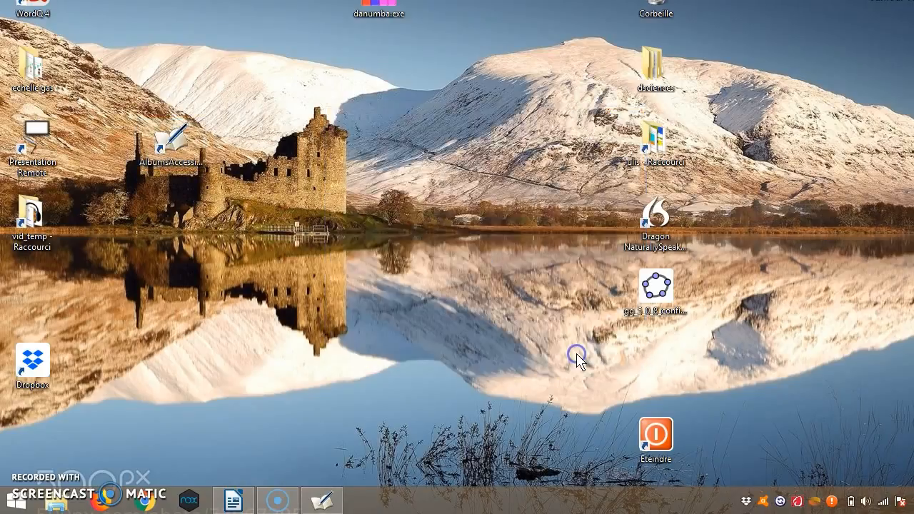
left_click(563, 289)
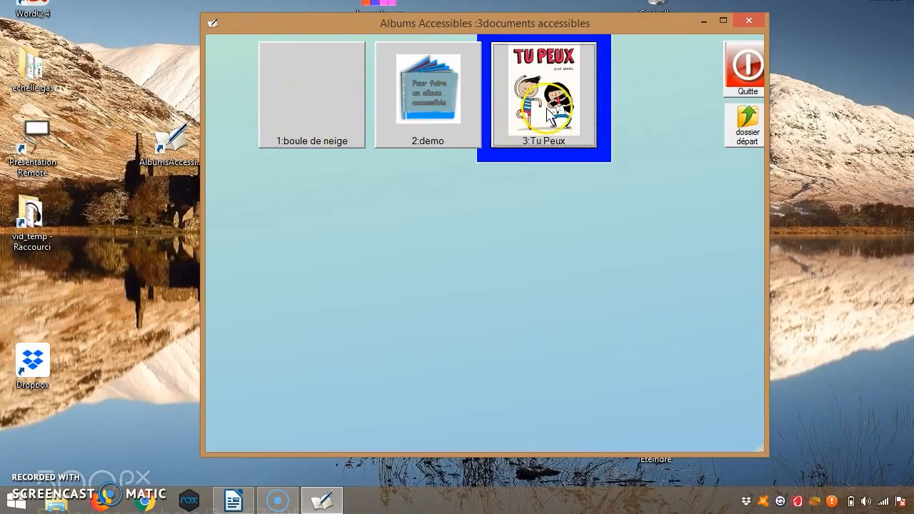
left_click(300, 108)
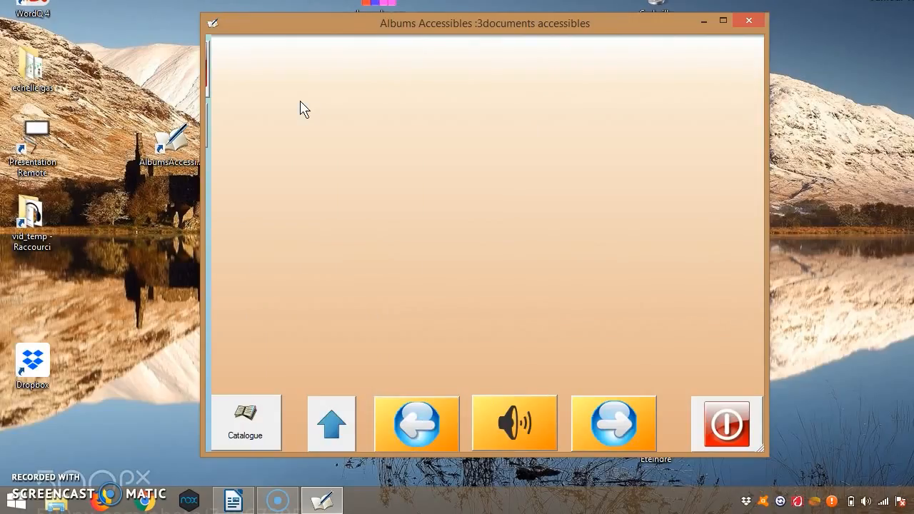
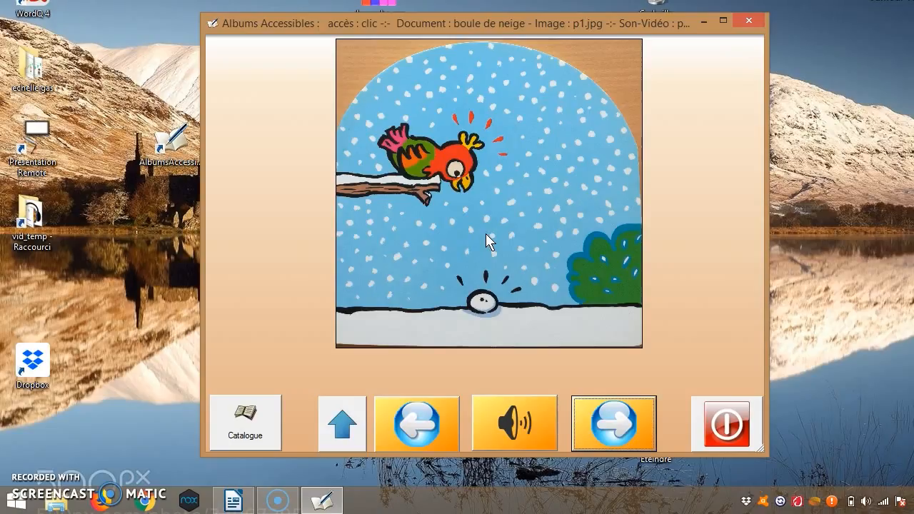
Step: Page through the "boule de neige" album from p1.jpg to fin.jpg to check images and sound, and quit the program
left_click(612, 427)
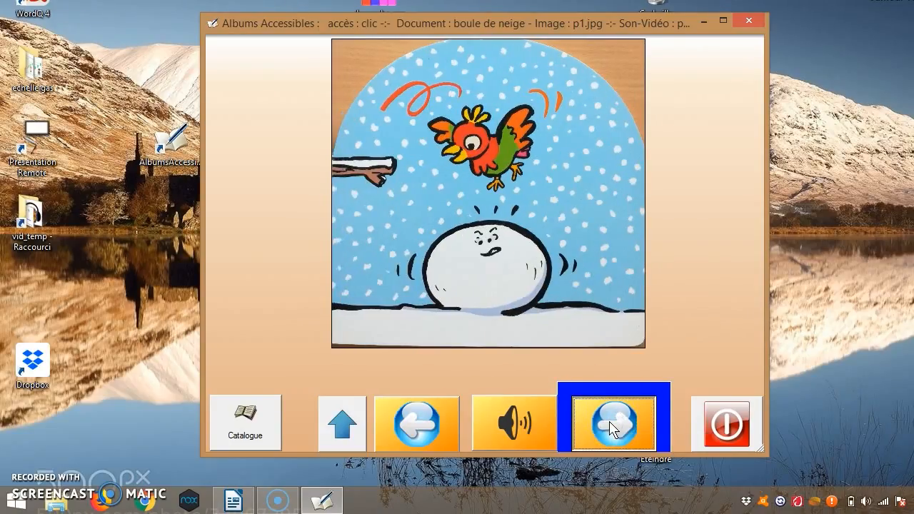
left_click(612, 427)
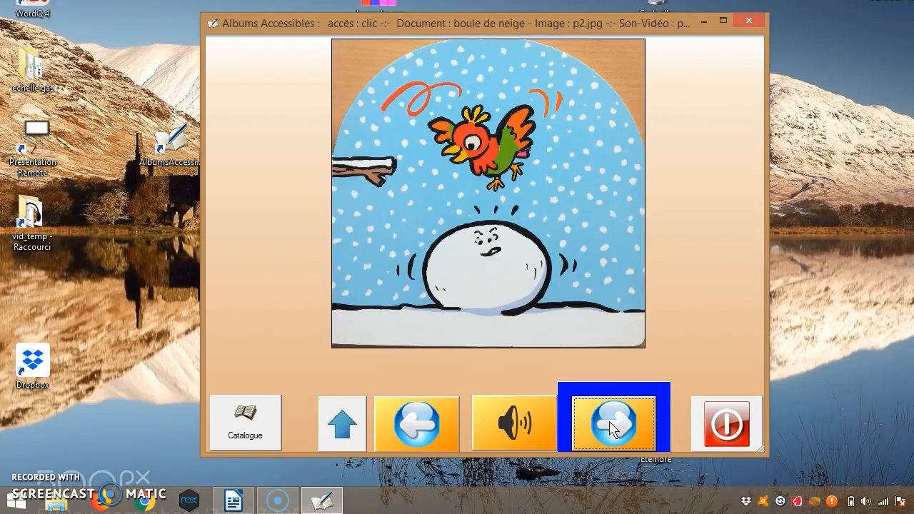
left_click(612, 427)
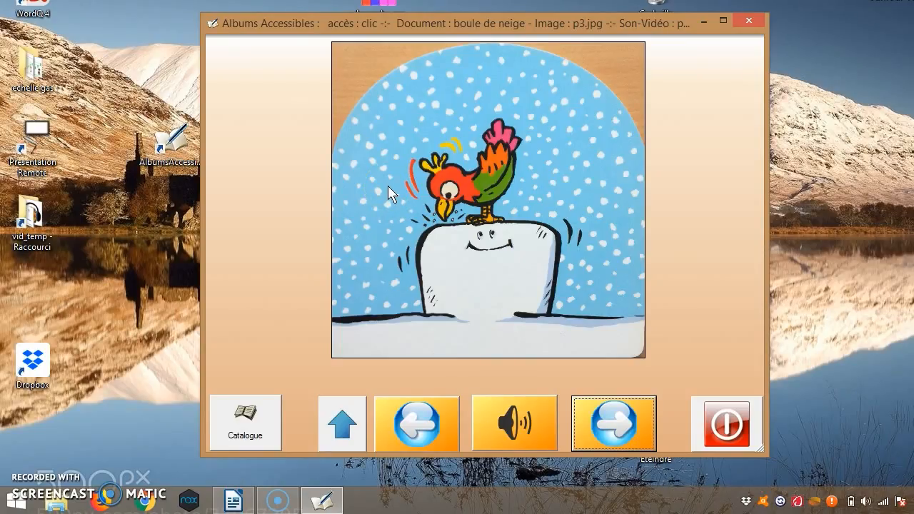
left_click(602, 420)
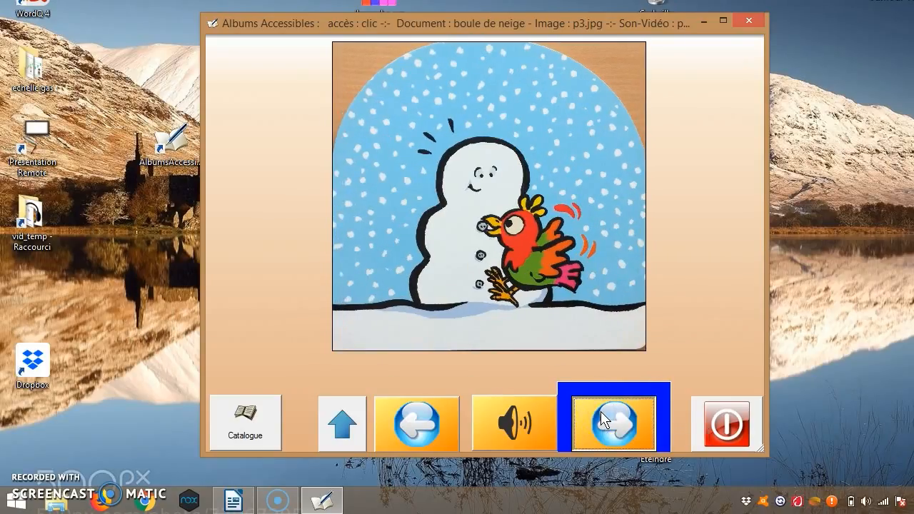
left_click(602, 420)
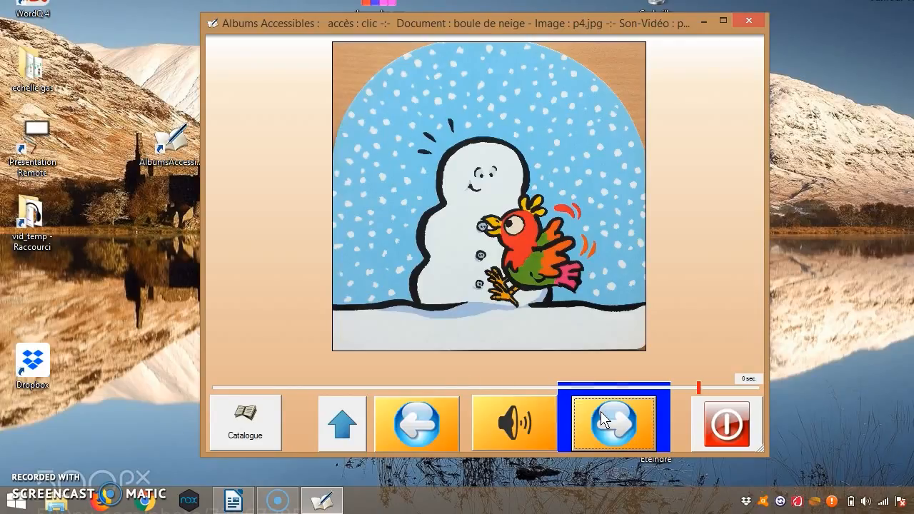
left_click(602, 419)
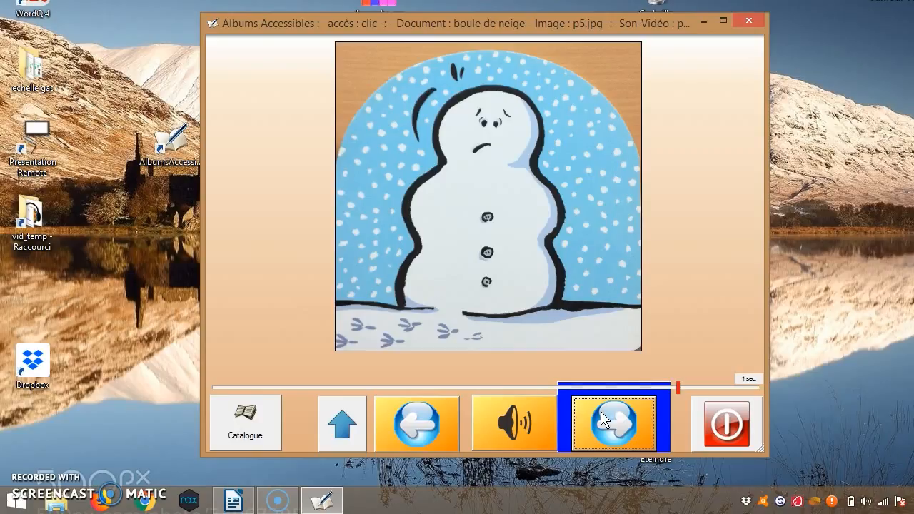
left_click(602, 420)
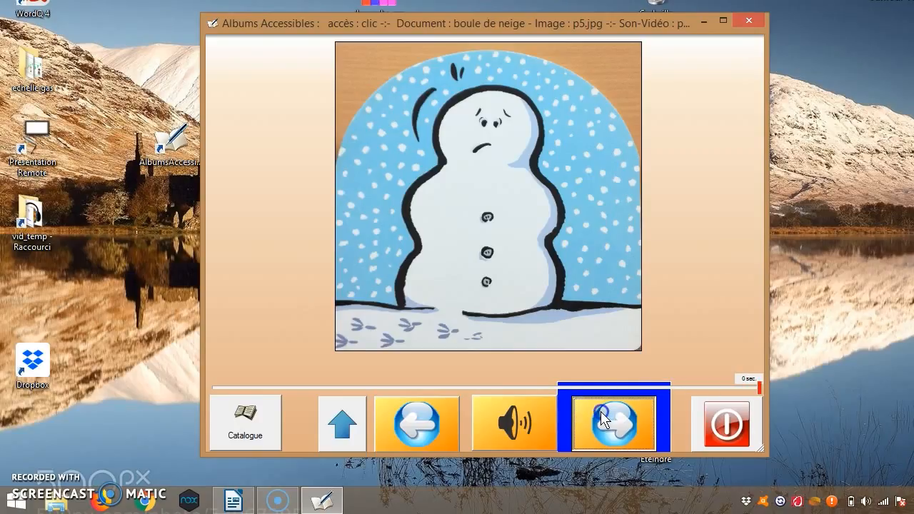
left_click(602, 420)
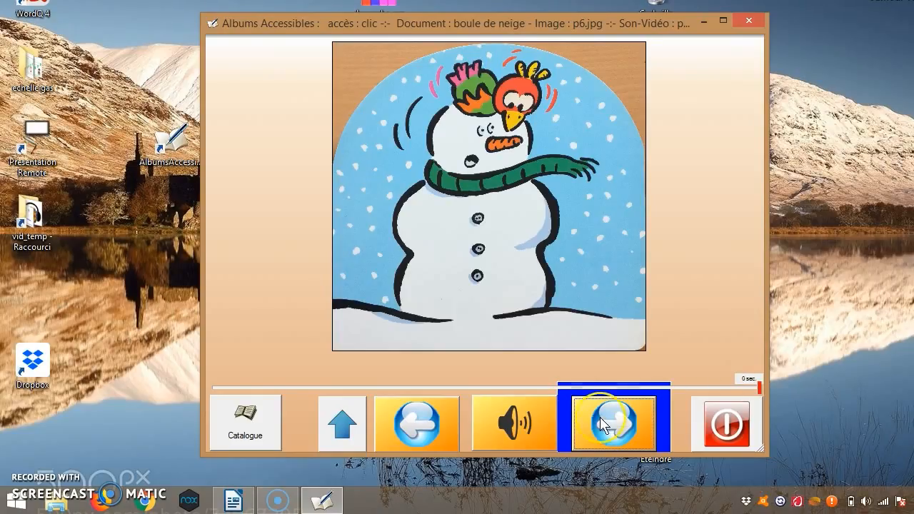
left_click(620, 428)
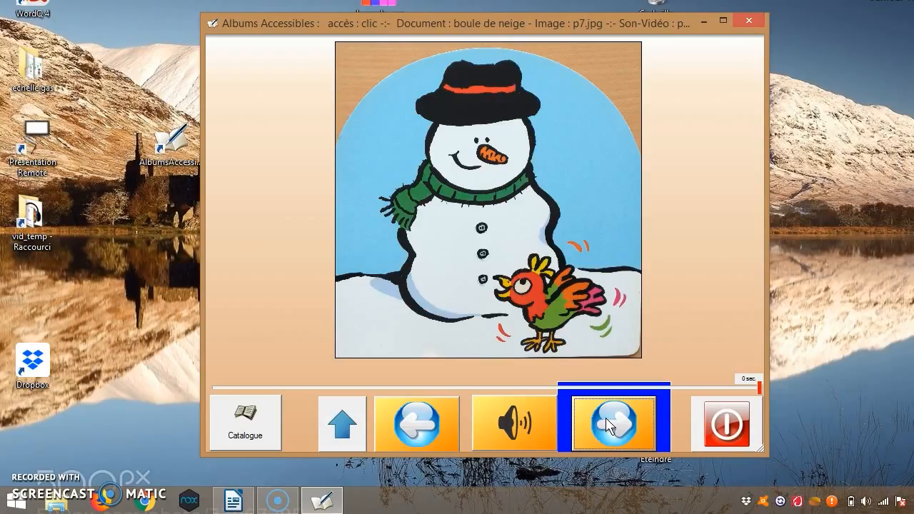
left_click(606, 425)
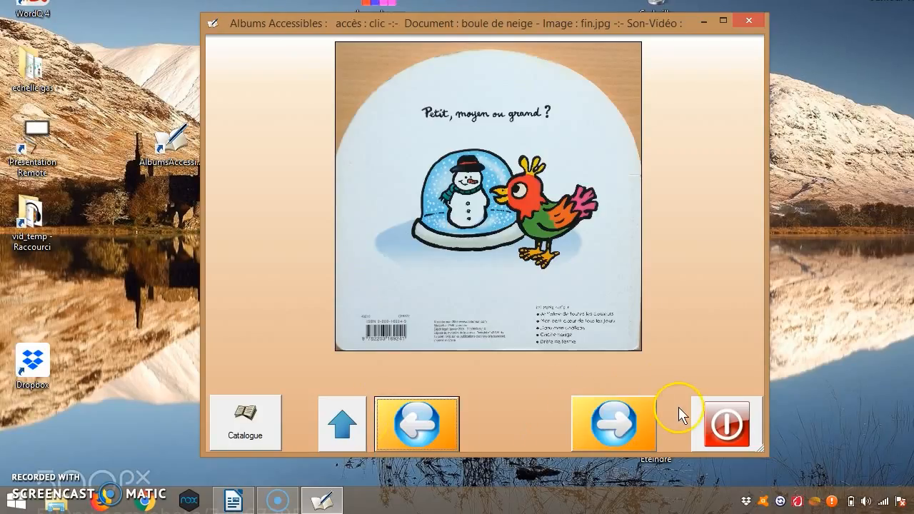
left_click(715, 420)
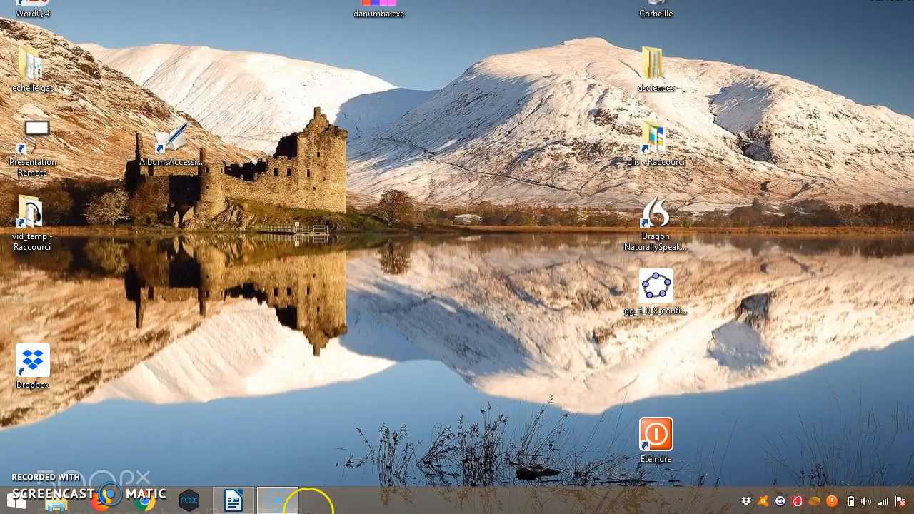
Step: In the LibreOffice Writer outline, delete the bullet "création du fichier album.dat", select the remaining illustration bullet, and minimize the document
left_click(231, 503)
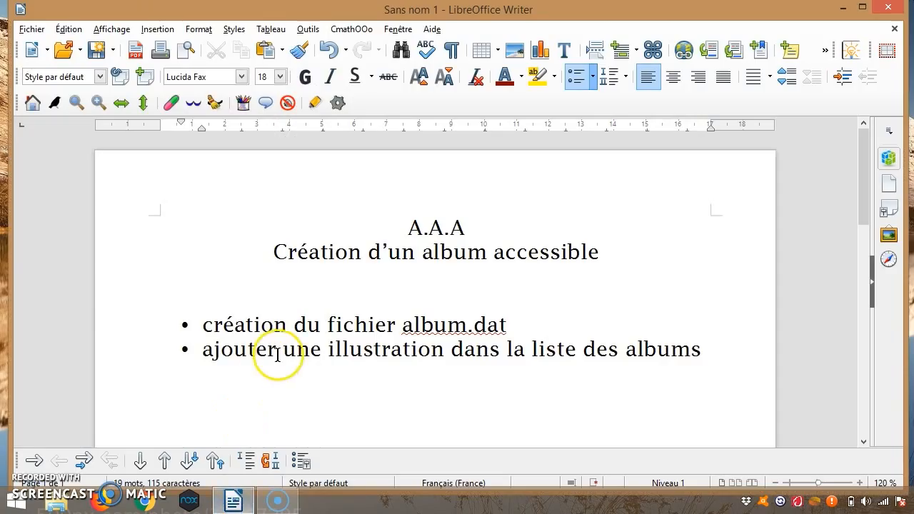
left_click(275, 326)
triple_click(273, 326)
key("Delete")
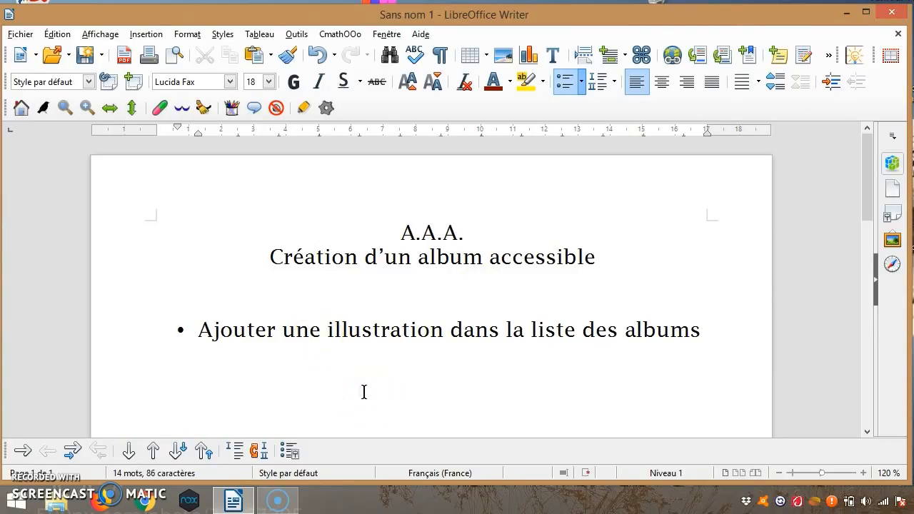
left_click(504, 326)
triple_click(505, 327)
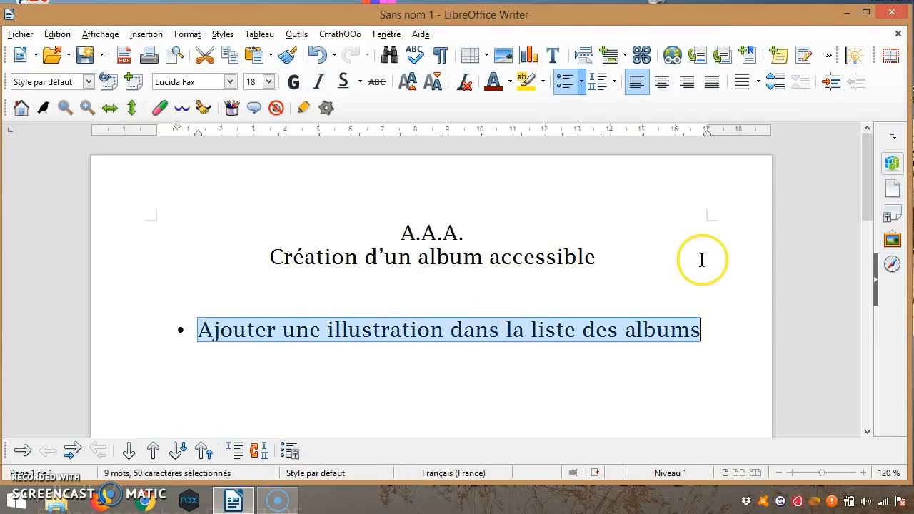
left_click(847, 16)
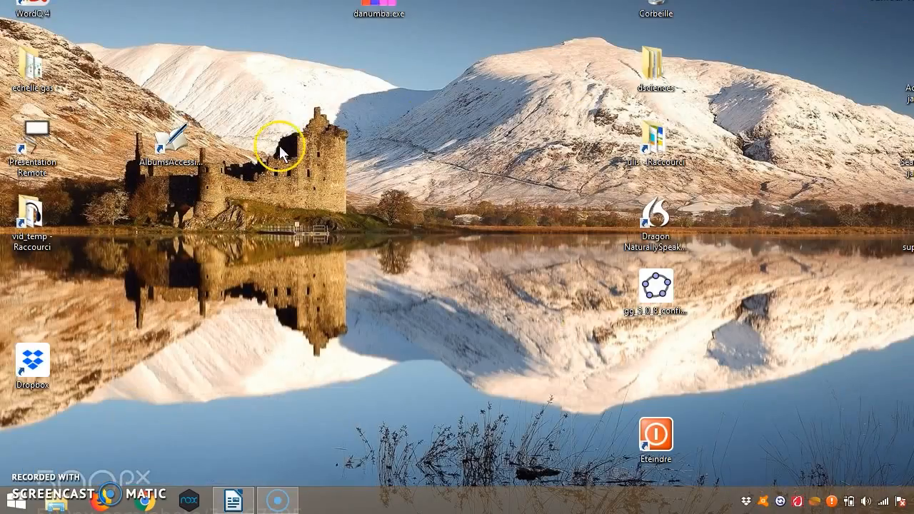
Step: Start Albums Accessibles again to examine the album covers in the catalogue, and quit it
left_click(172, 141)
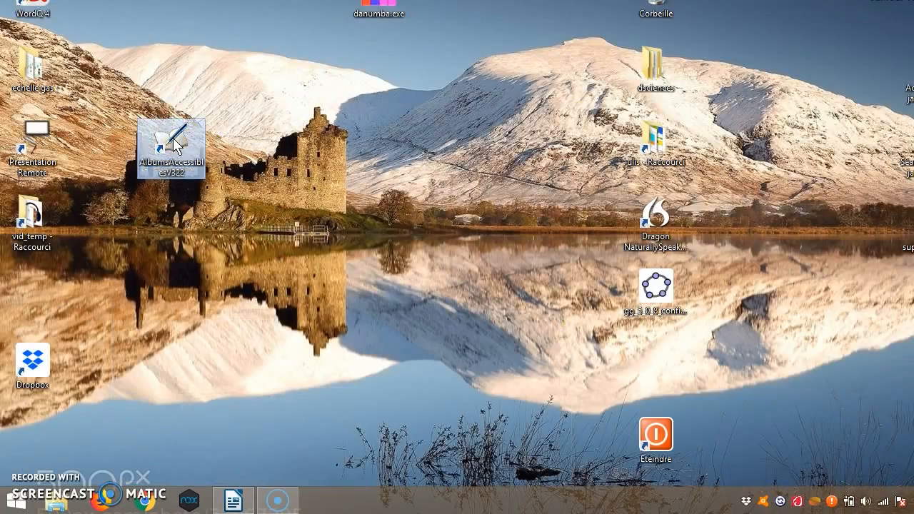
double_click(175, 143)
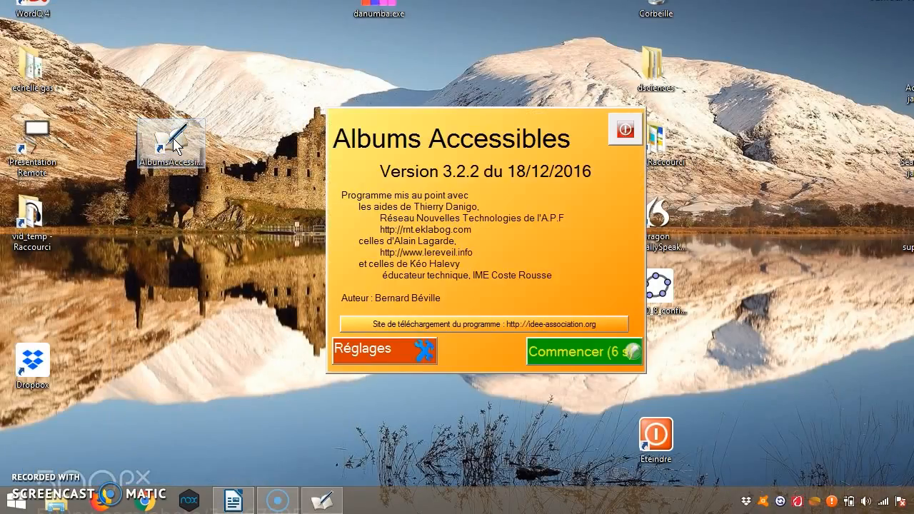
left_click(602, 353)
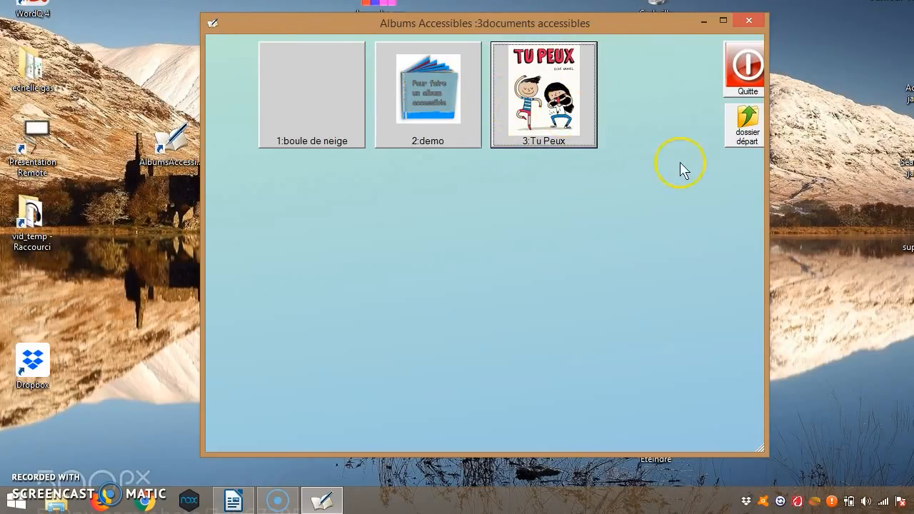
left_click(743, 64)
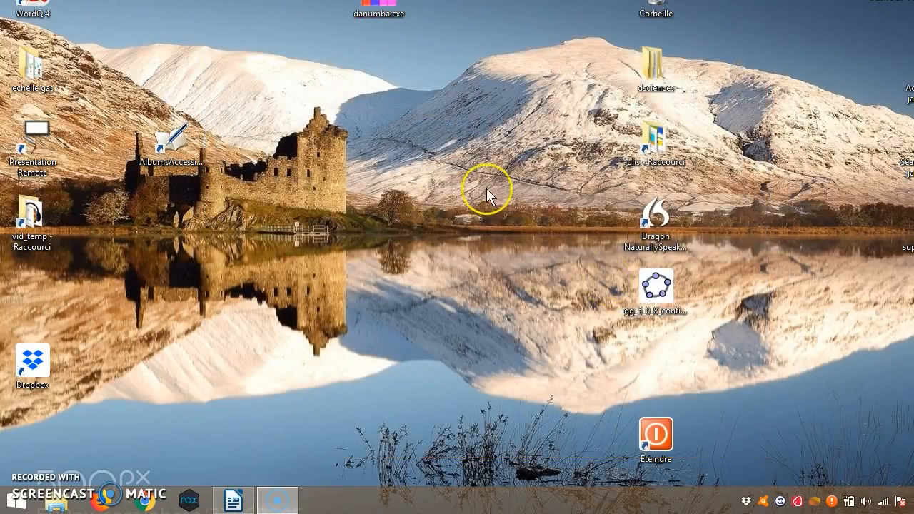
Step: Open the file location of the AlbumsAccessibles shortcut and go to the "boule de neige" folder inside albums
right_click(168, 144)
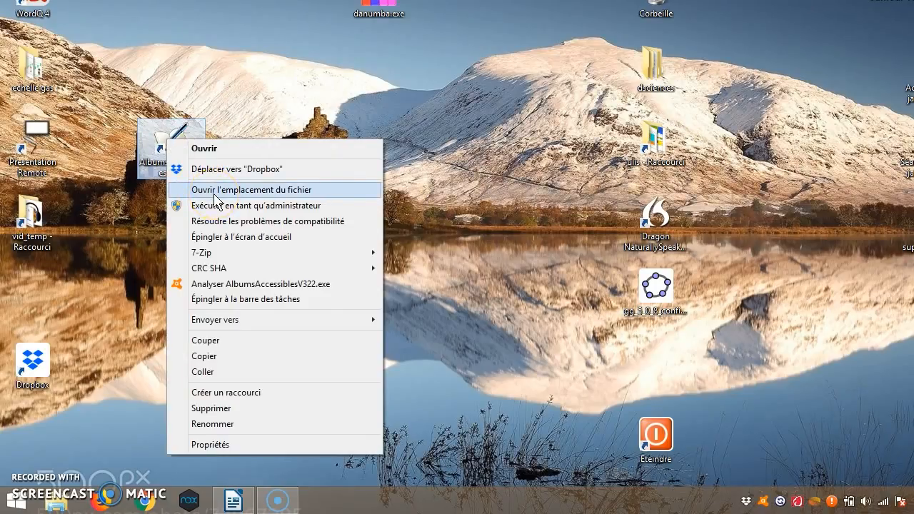
left_click(216, 190)
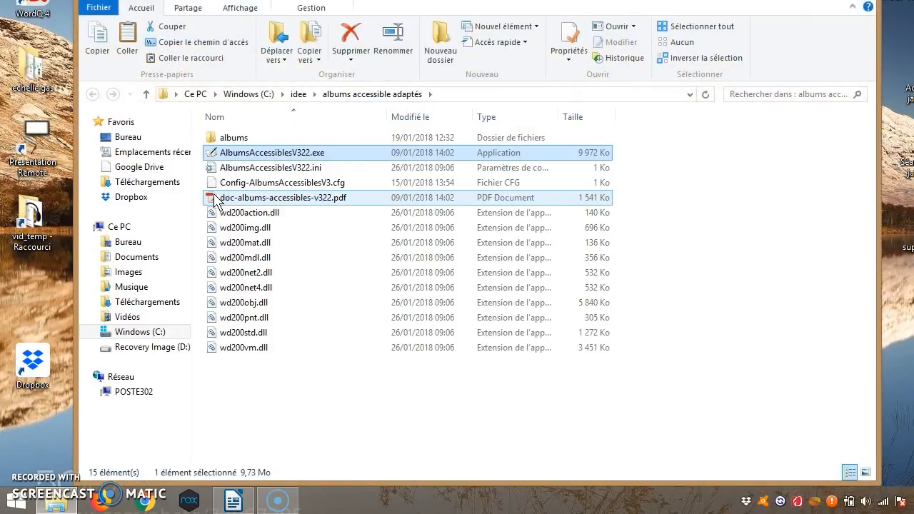
double_click(233, 137)
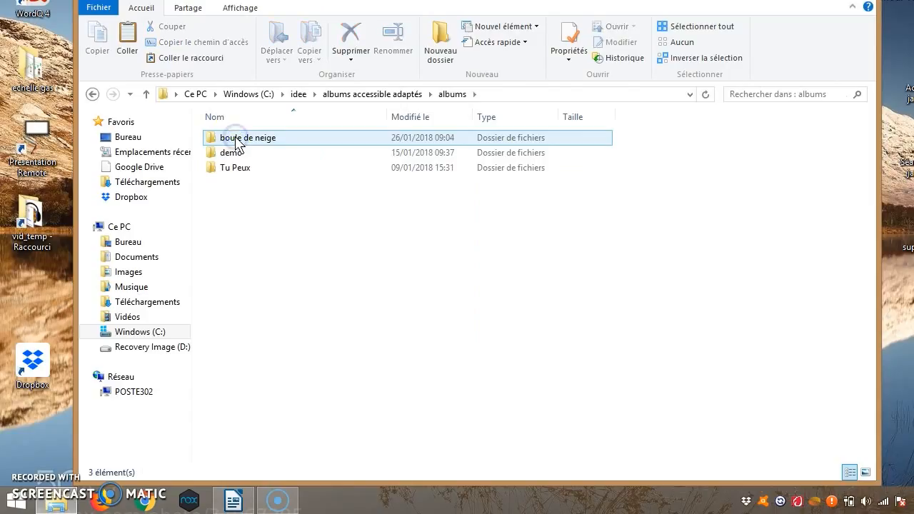
left_click(240, 144)
double_click(240, 141)
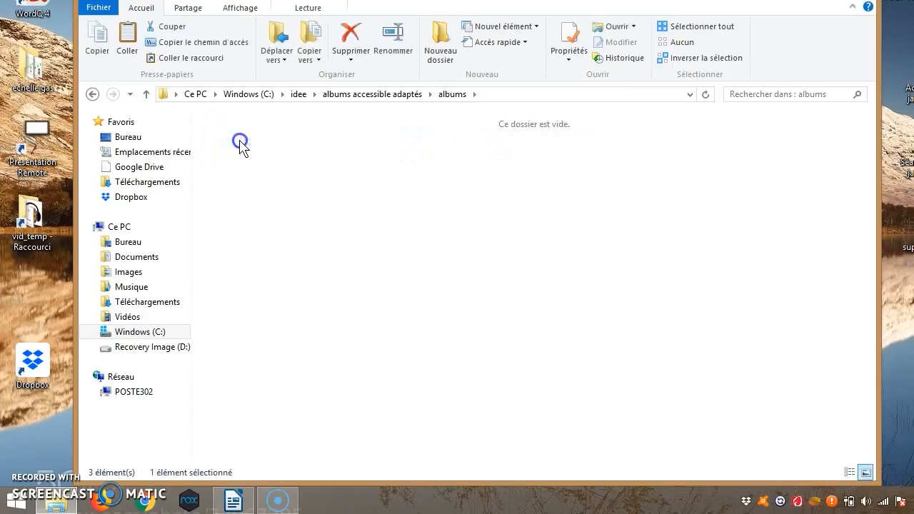
left_click(332, 341)
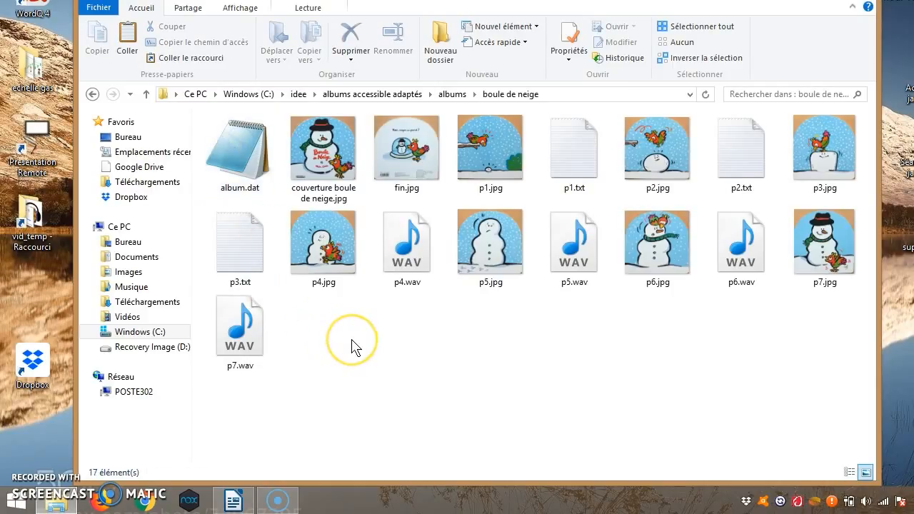
Step: Rename the file "couverture boule de neige.jpg" as icone.jpg and close the folder window
left_click(330, 162)
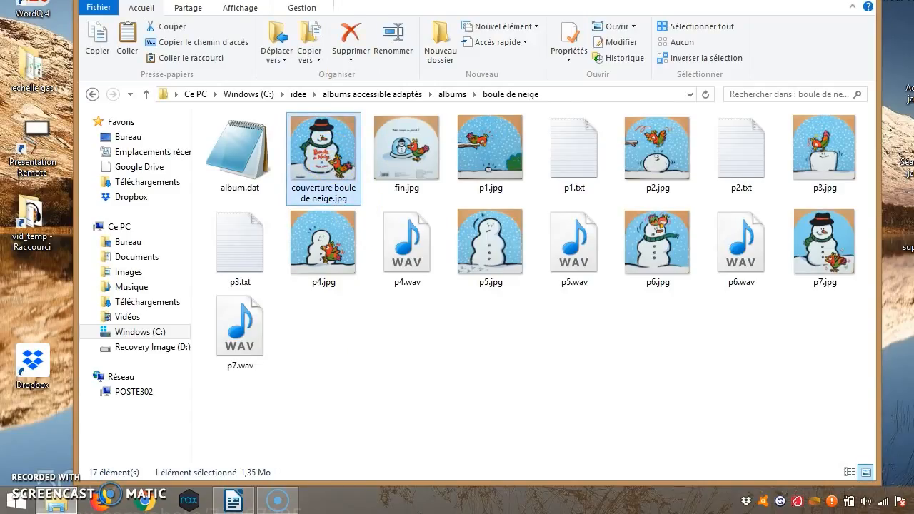
left_click_drag(369, 0, 370, 33)
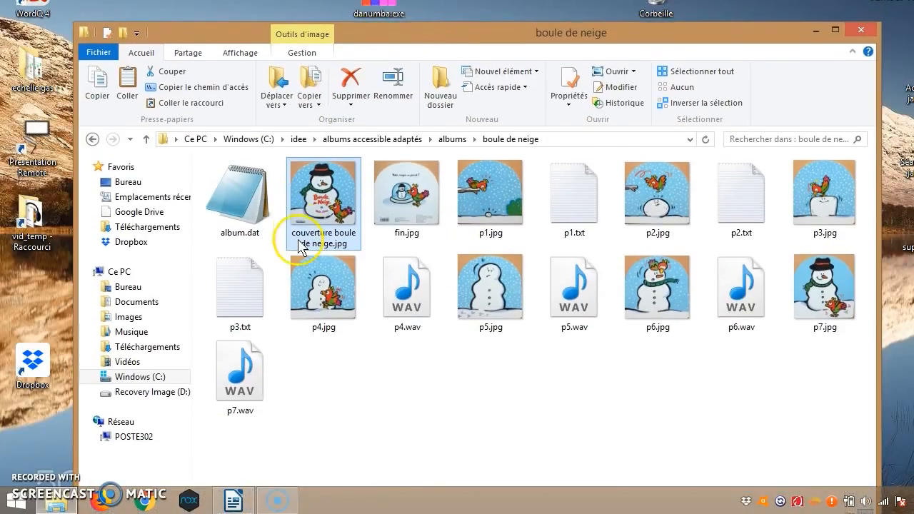
left_click(346, 285, "ctrl")
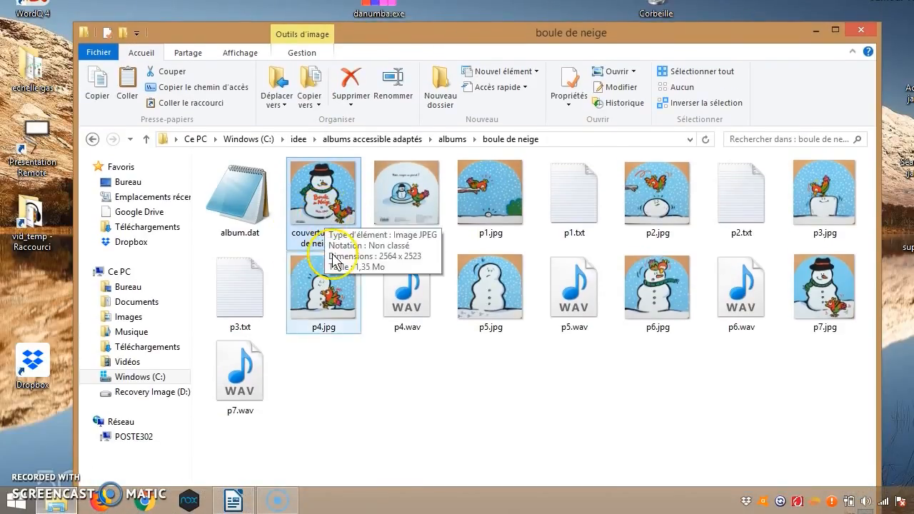
left_click(325, 247)
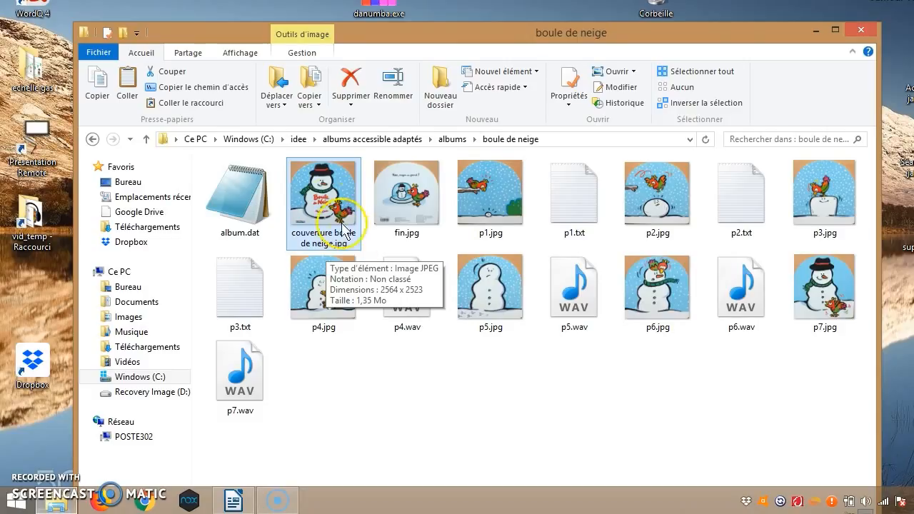
left_click(339, 256, "ctrl")
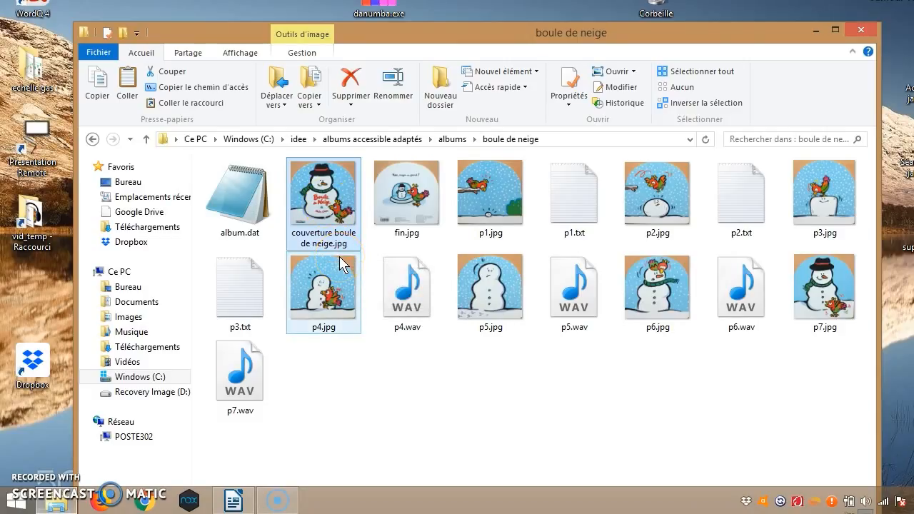
left_click(337, 205)
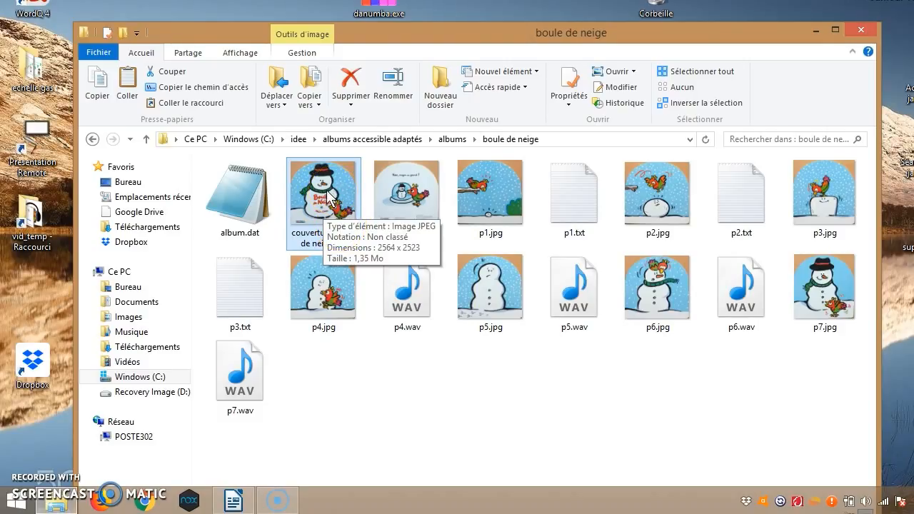
left_click(301, 242)
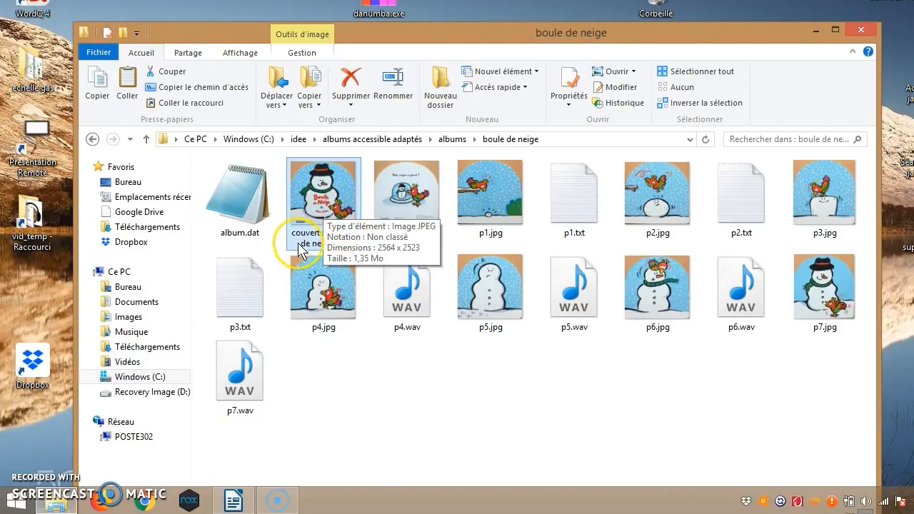
right_click(317, 201)
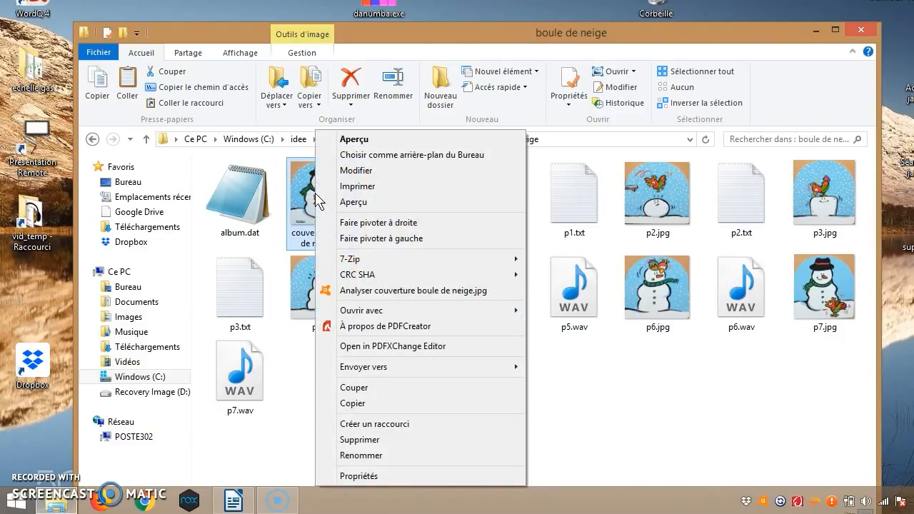
left_click(356, 457)
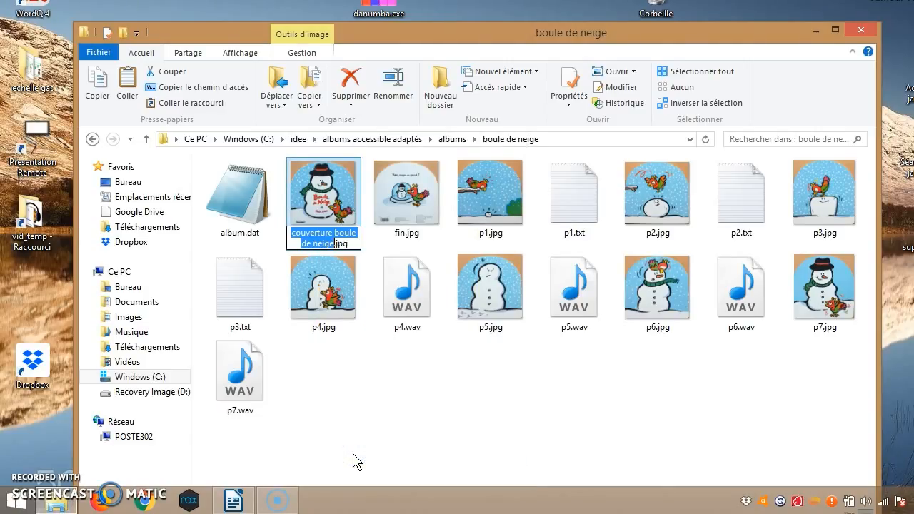
key("BackSpace")
type("icone")
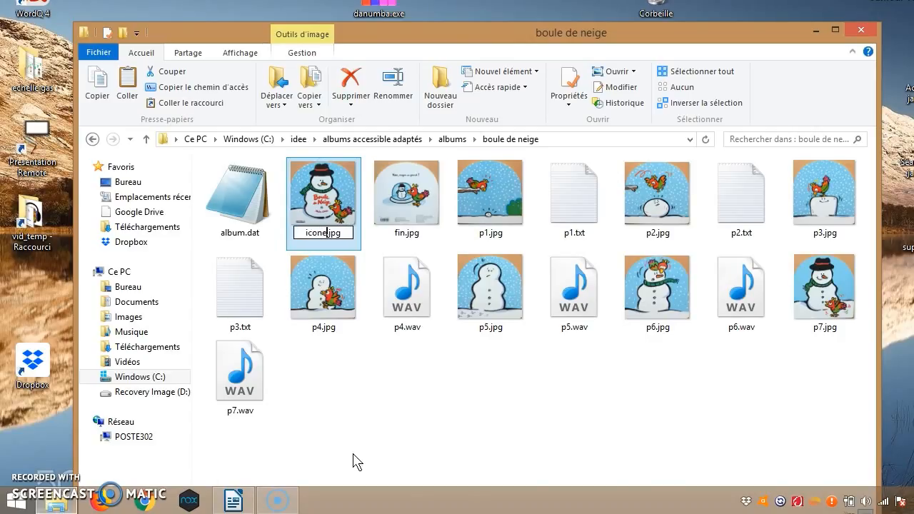
key("Return")
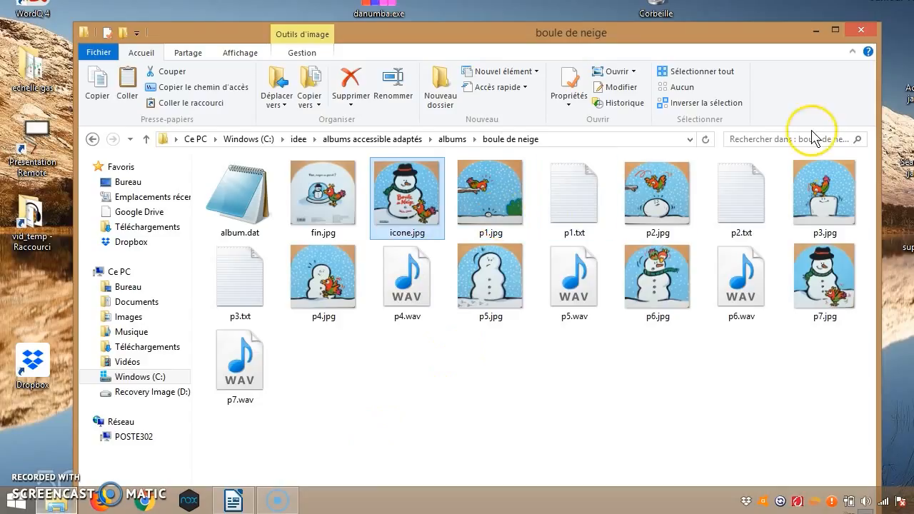
left_click(859, 27)
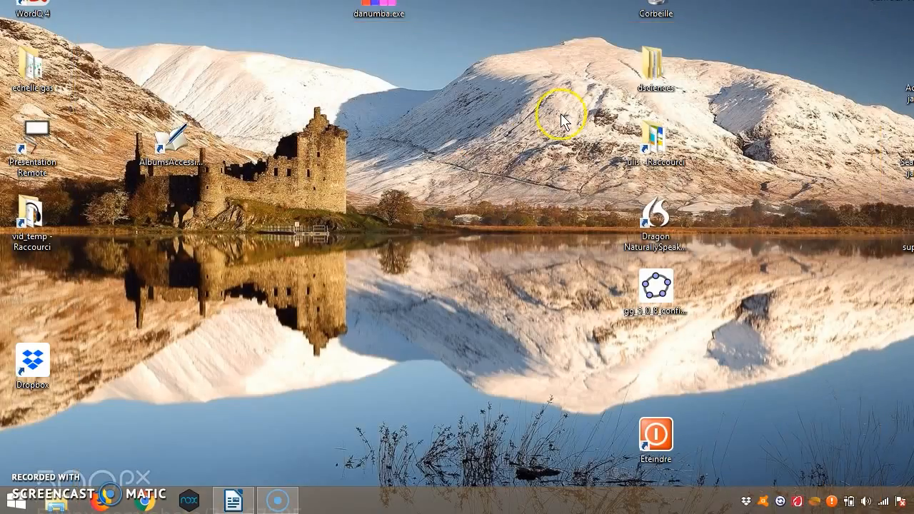
Step: Start Albums Accessibles to check the "boule de neige" cover in the catalogue, and quit the program
left_click(177, 147)
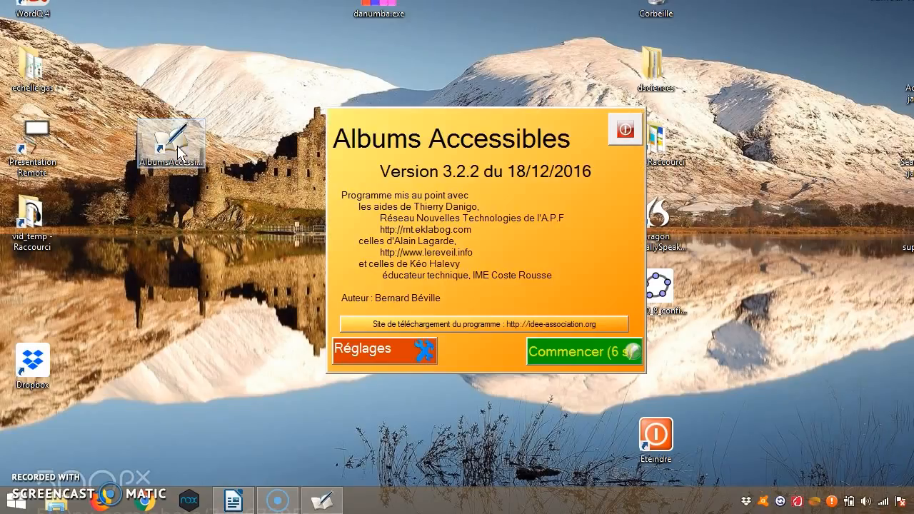
left_click(586, 353)
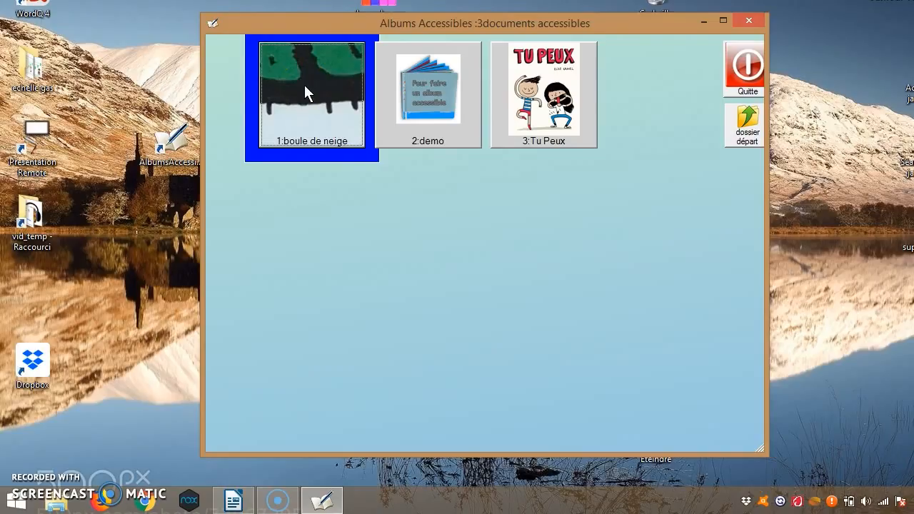
left_click(738, 63)
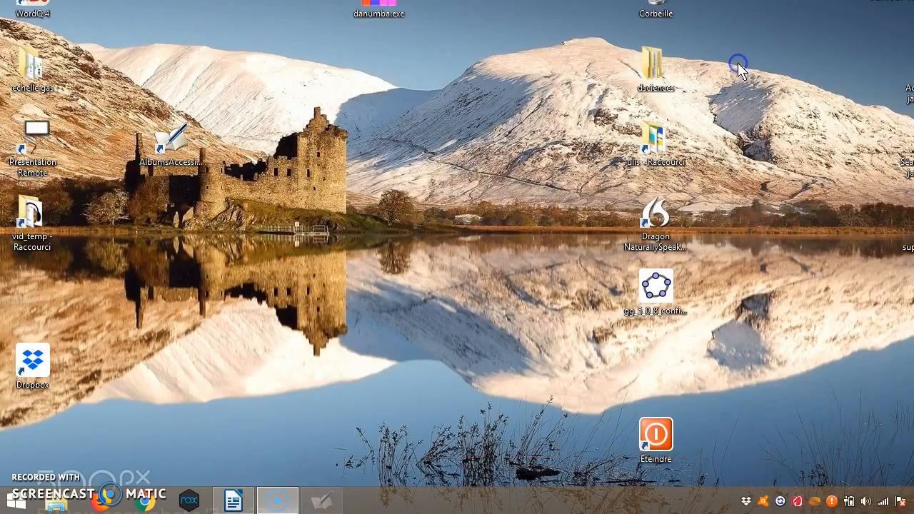
Step: Reopen the "boule de neige" album folder from the AlbumsAccessibles shortcut's file location
right_click(166, 146)
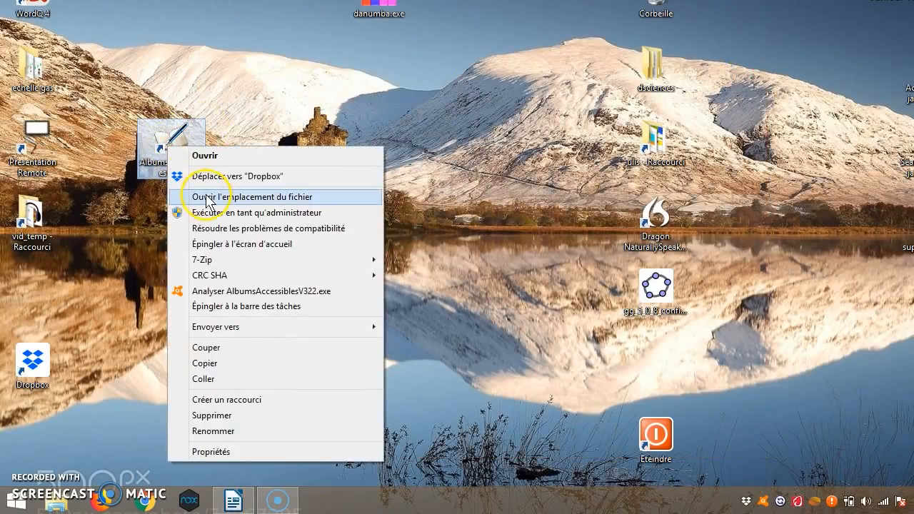
left_click(208, 197)
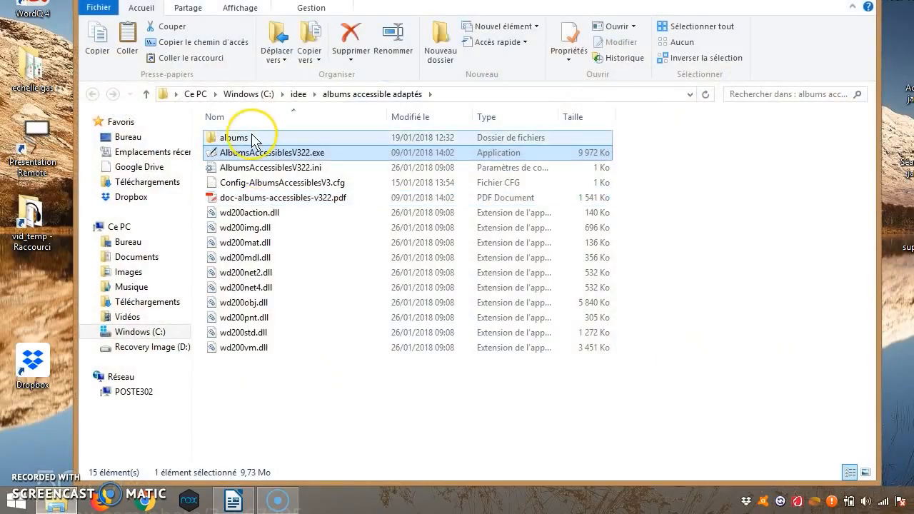
left_click(236, 137)
double_click(236, 137)
double_click(234, 138)
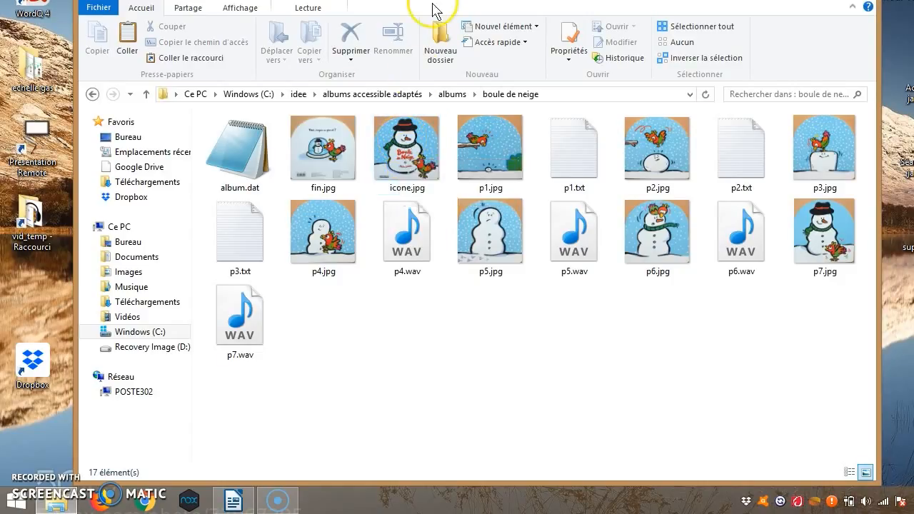
left_click_drag(427, 0, 420, 19)
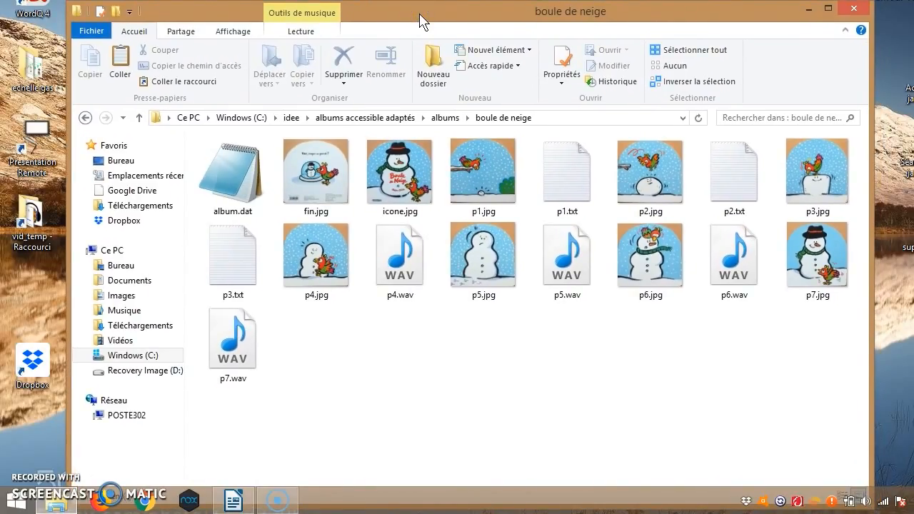
Step: Open icone.jpg from the "boule de neige" folder in Paint
left_click(389, 175)
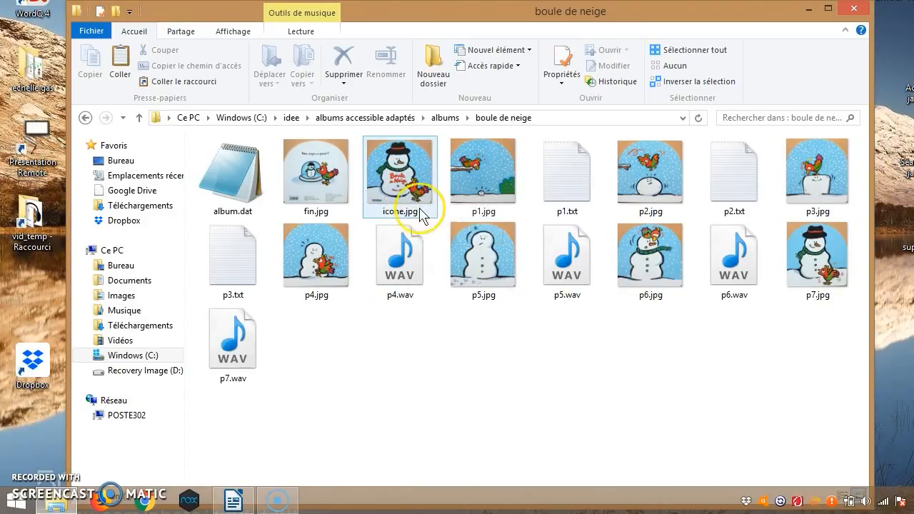
right_click(384, 172)
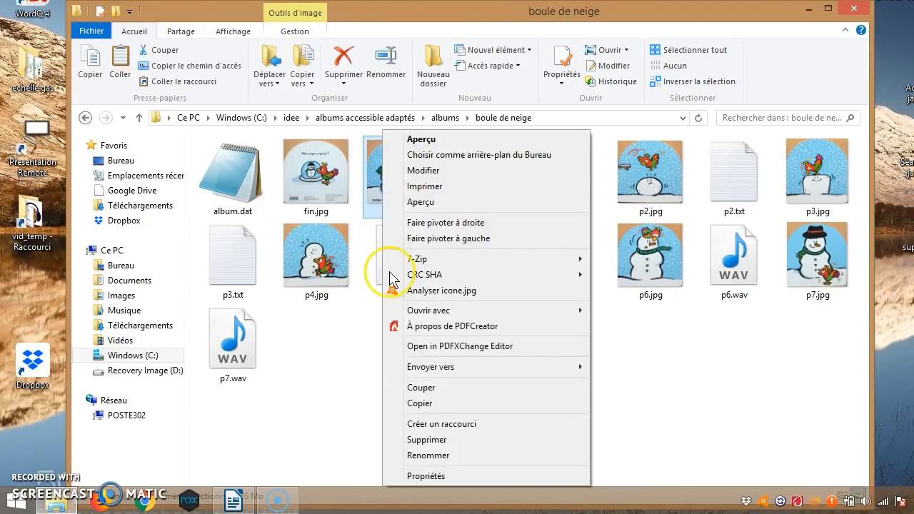
mouse_move(438, 314)
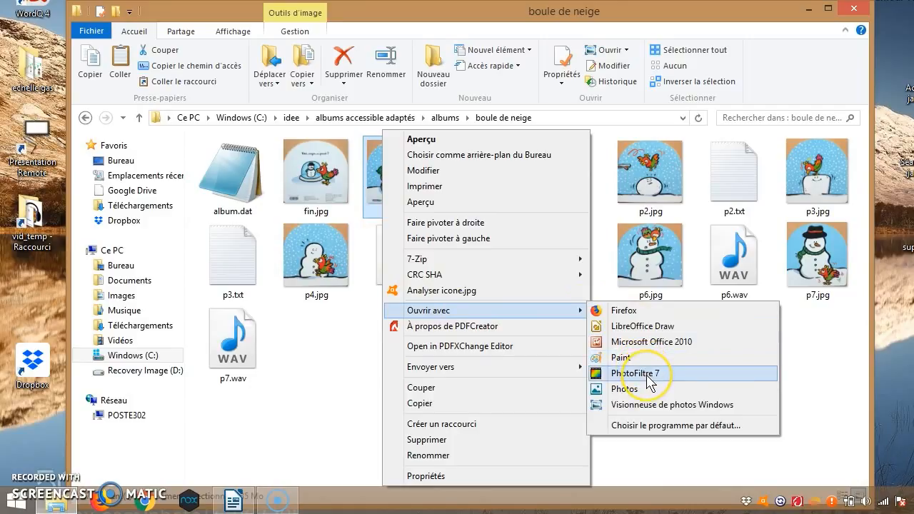
left_click(620, 357)
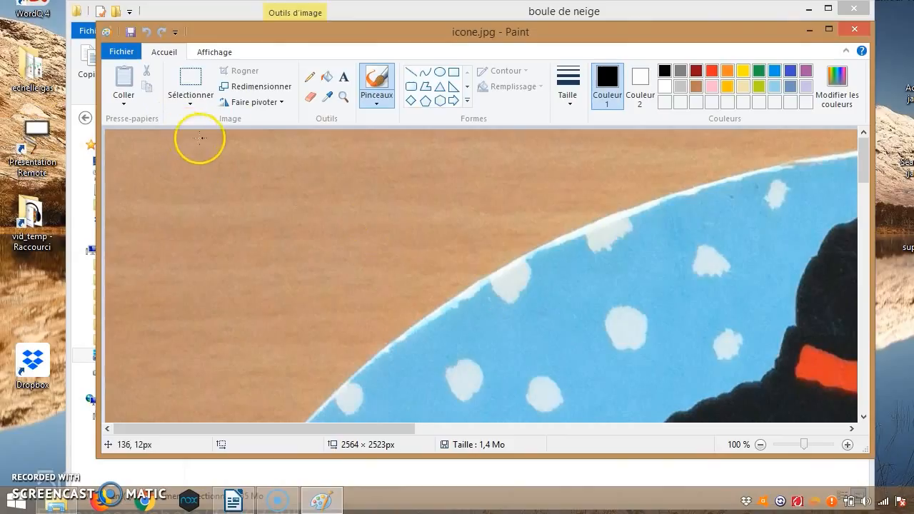
Step: Resize the icone.jpg image by pixels to a horizontal size of 100, keeping the proportions
left_click(246, 94)
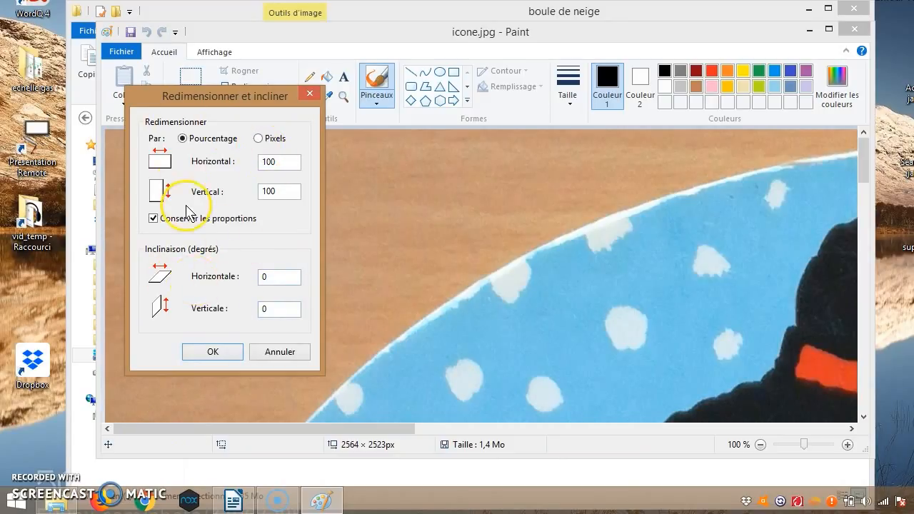
left_click(258, 139)
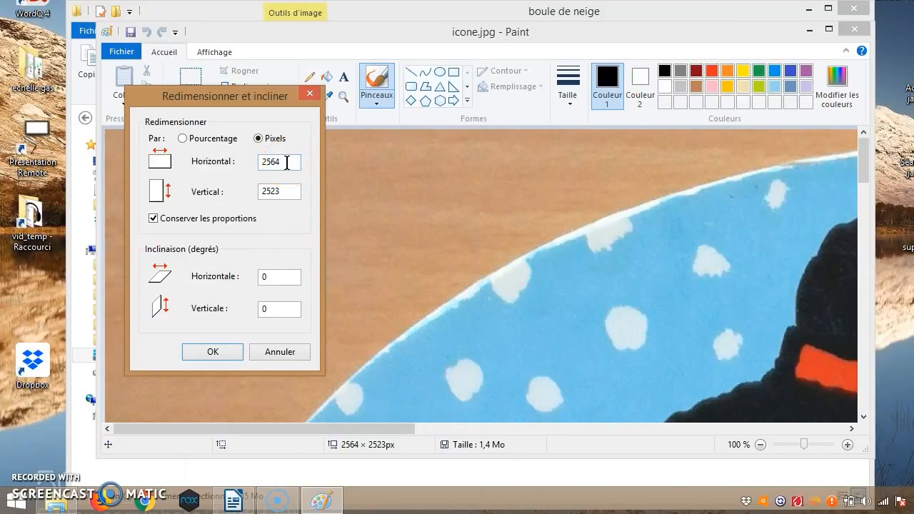
left_click(281, 193)
left_click(282, 162)
left_click_drag(282, 162, 225, 165)
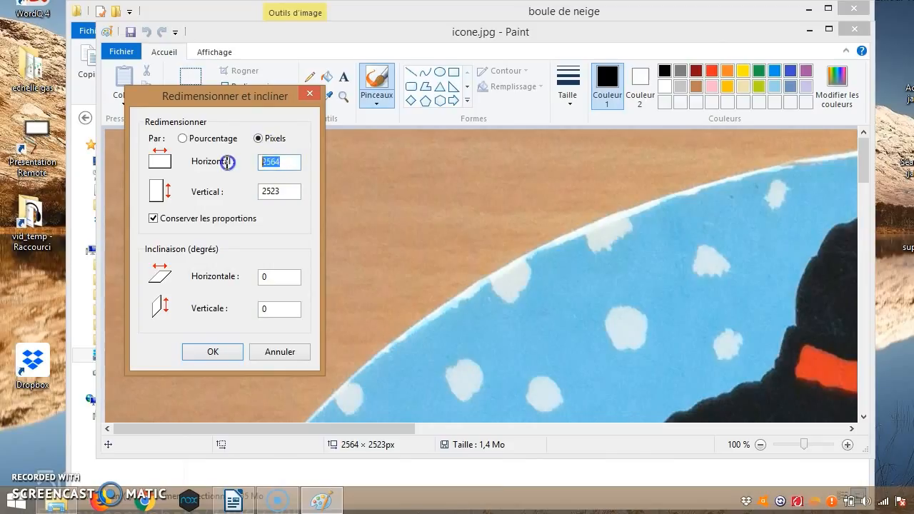
type("100")
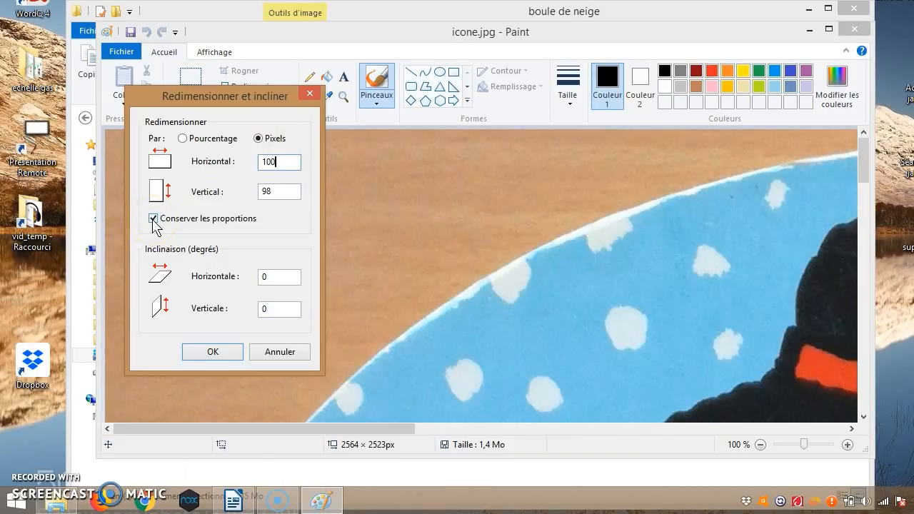
left_click(293, 163)
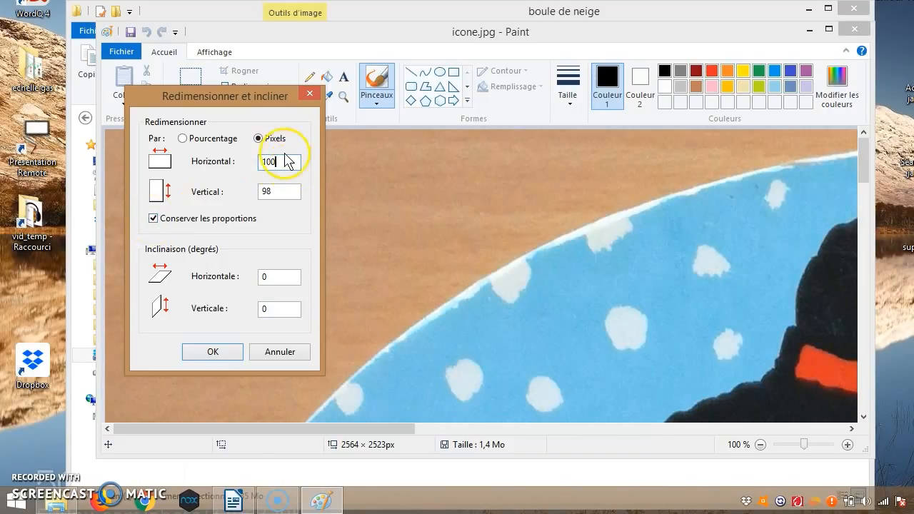
left_click(212, 351)
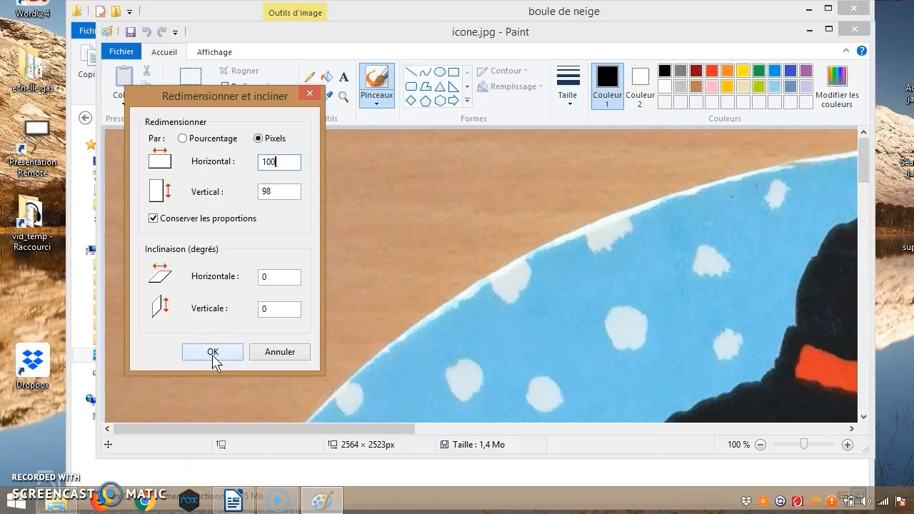
left_click(211, 355)
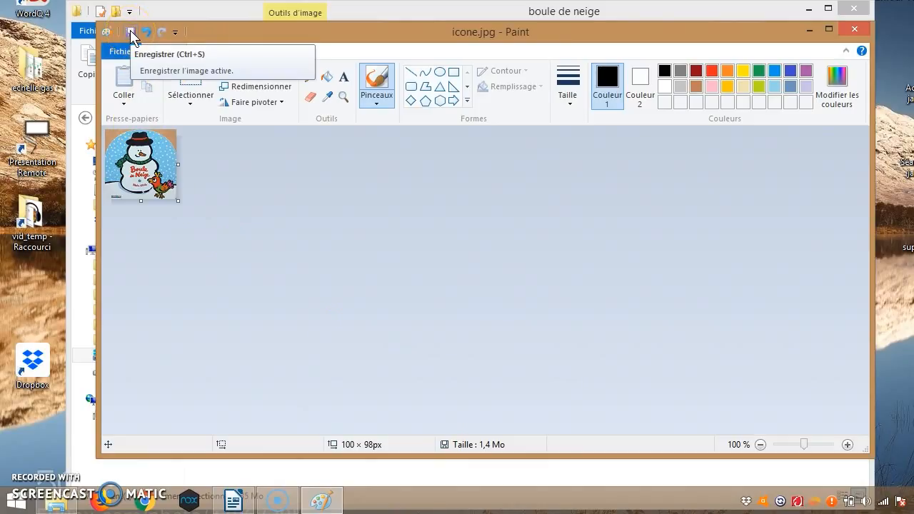
Step: Save the resized icone.jpg, and close Paint and the "boule de neige" folder window
left_click(130, 31)
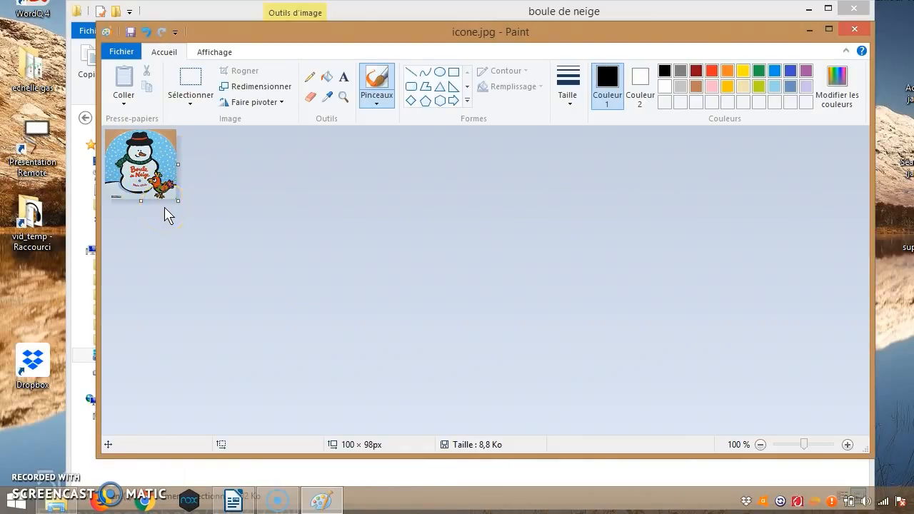
left_click(138, 153)
left_click(163, 195)
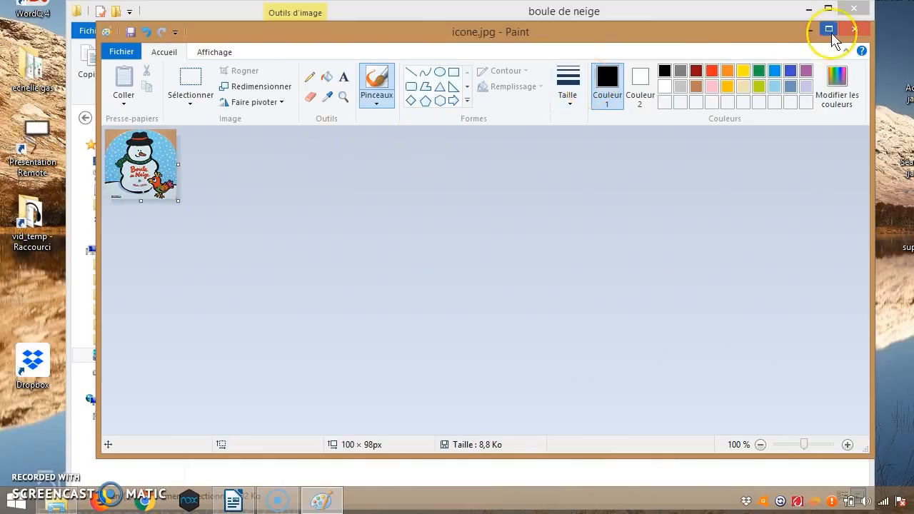
left_click(855, 29)
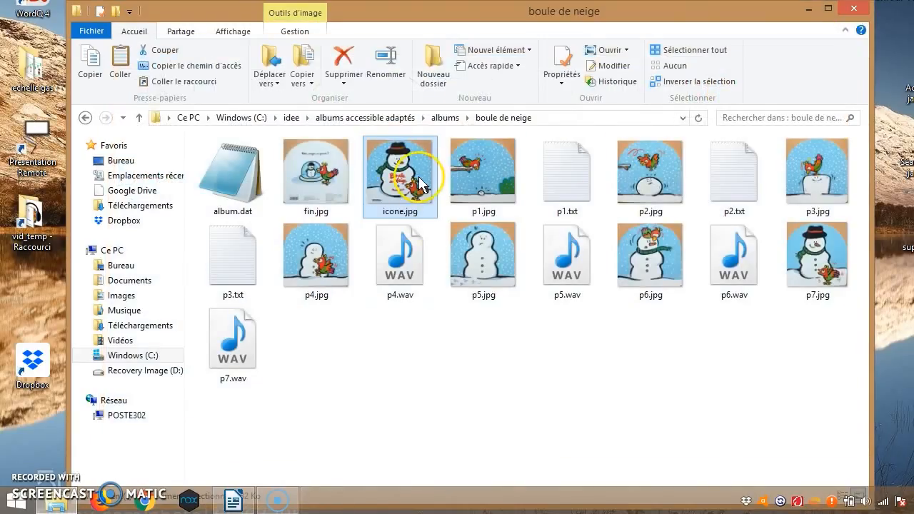
left_click(854, 8)
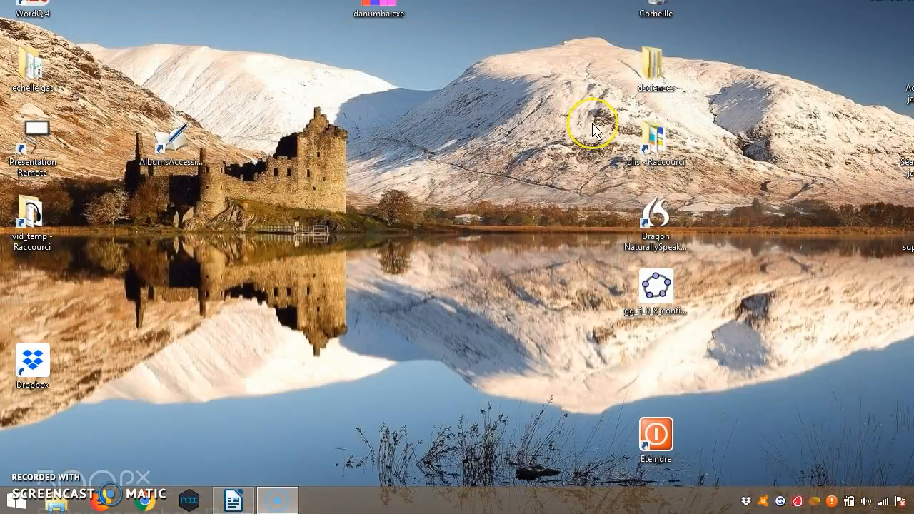
Step: Start Albums Accessibles again to examine the resized "boule de neige" illustration in the catalogue, and quit it
double_click(173, 143)
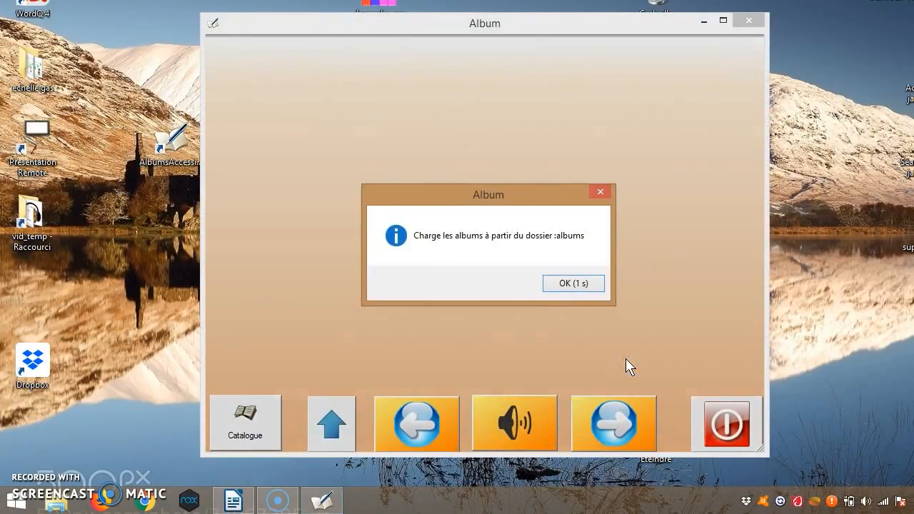
left_click(464, 286)
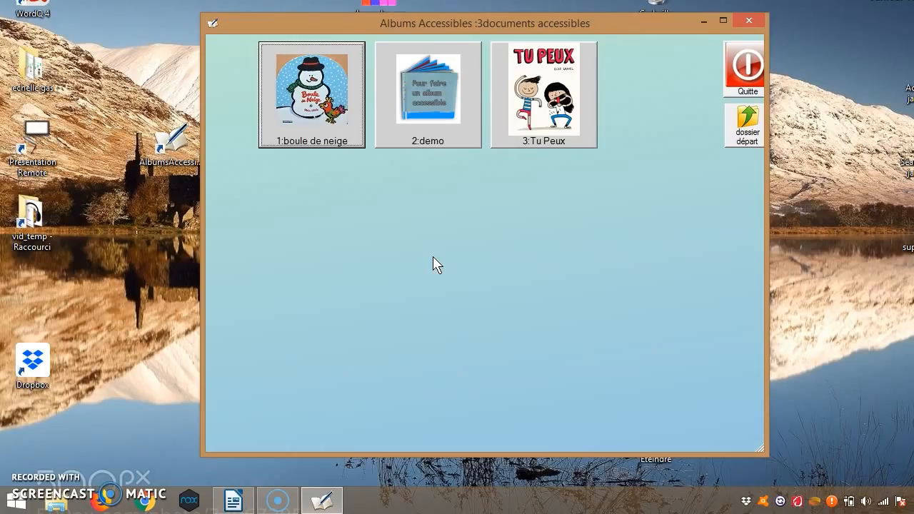
left_click(739, 66)
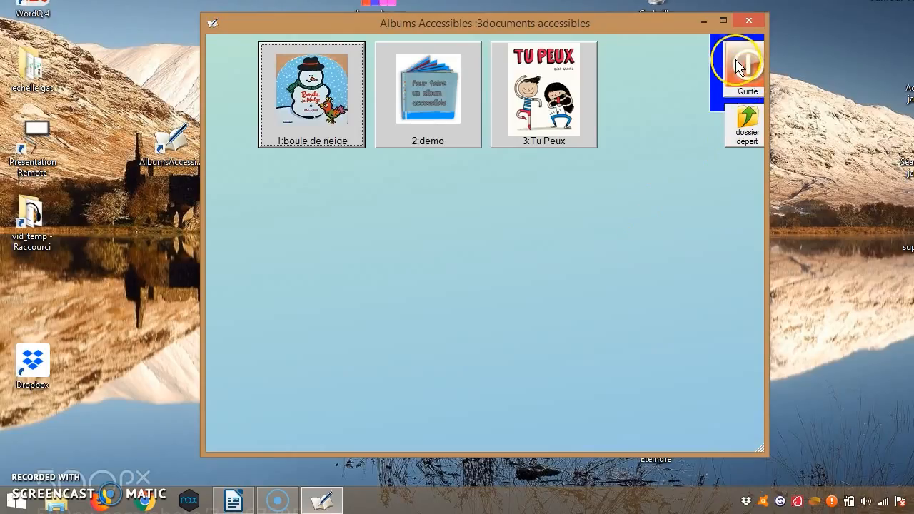